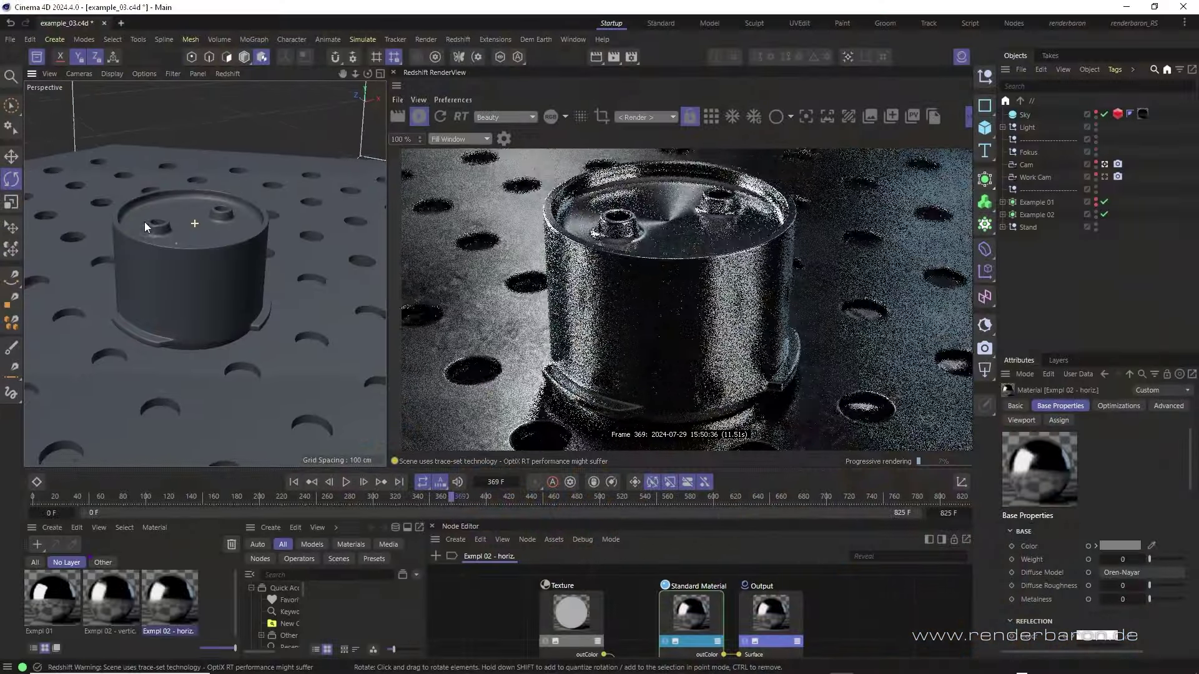
Orbit slightly and zoom the Perspective view in on the metal canister on the perforated plate
alt+drag(144, 222, 140, 220)
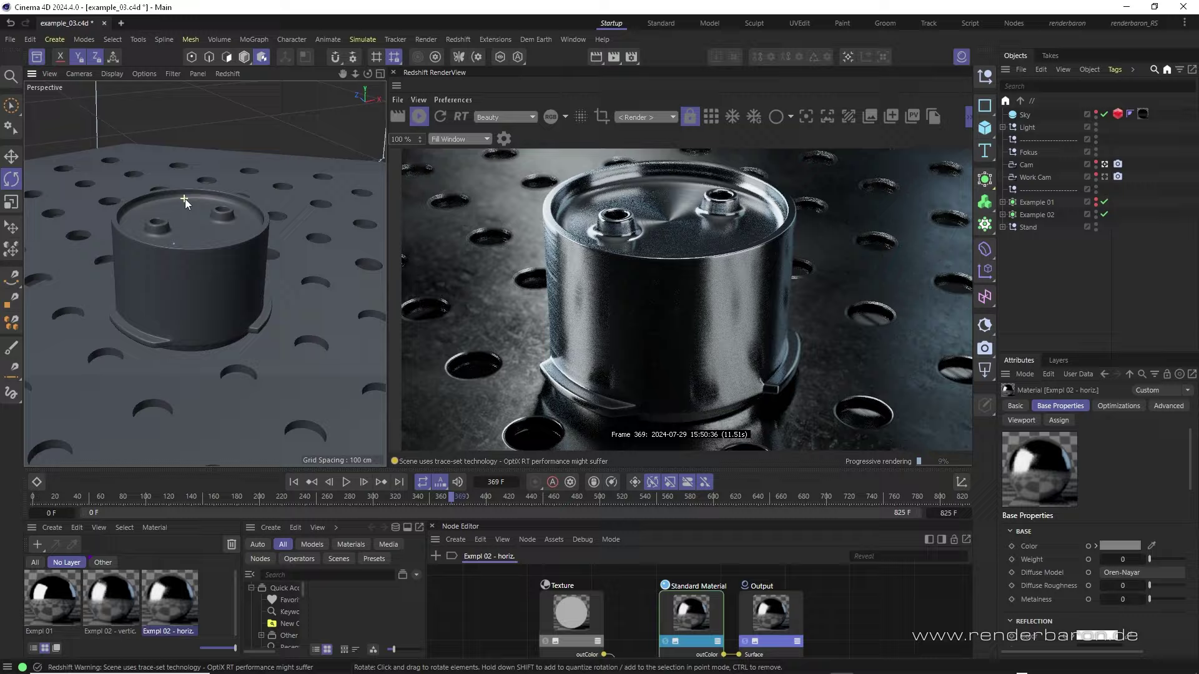
alt+right_drag(185, 199, 222, 197)
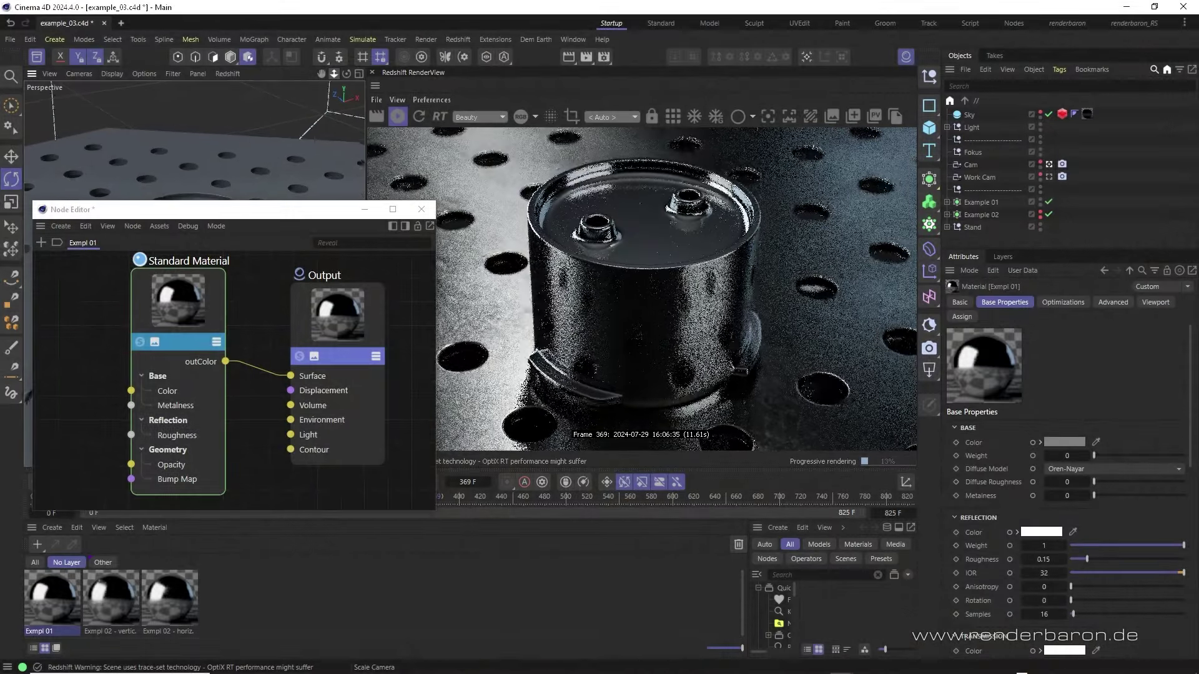
Move the camera closer to the canister with the Scale Camera control
drag(335, 73, 334, 73)
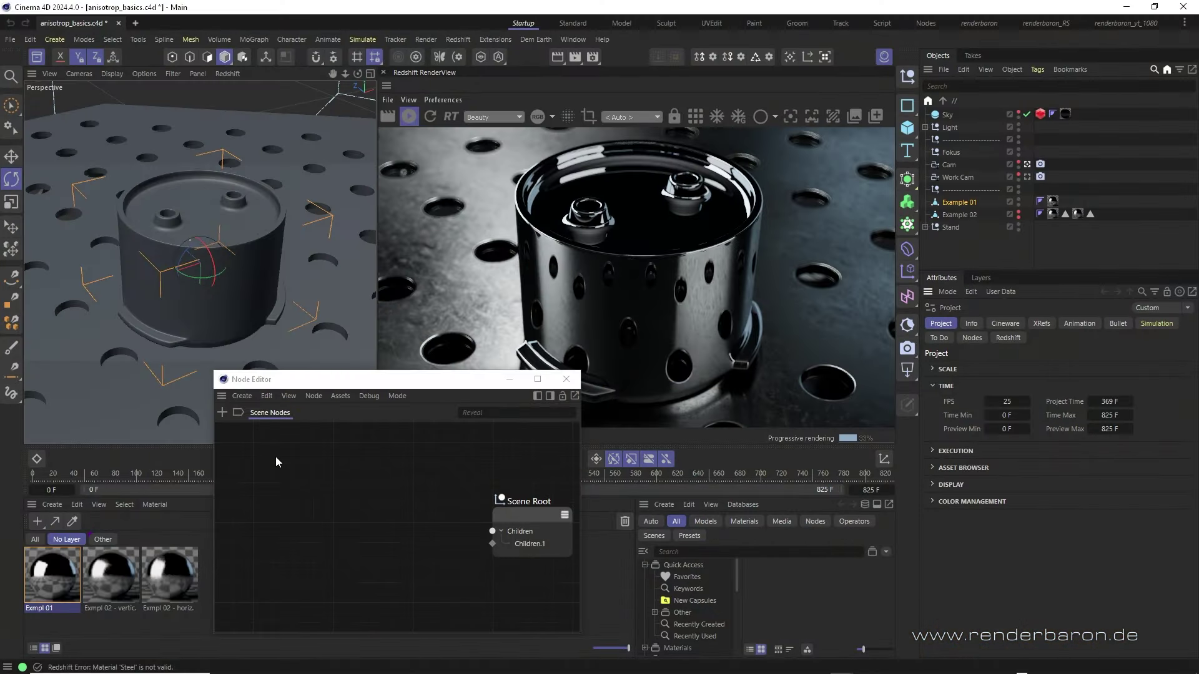
Open the Exmpl 01 material and select its Standard Material node
click(48, 574)
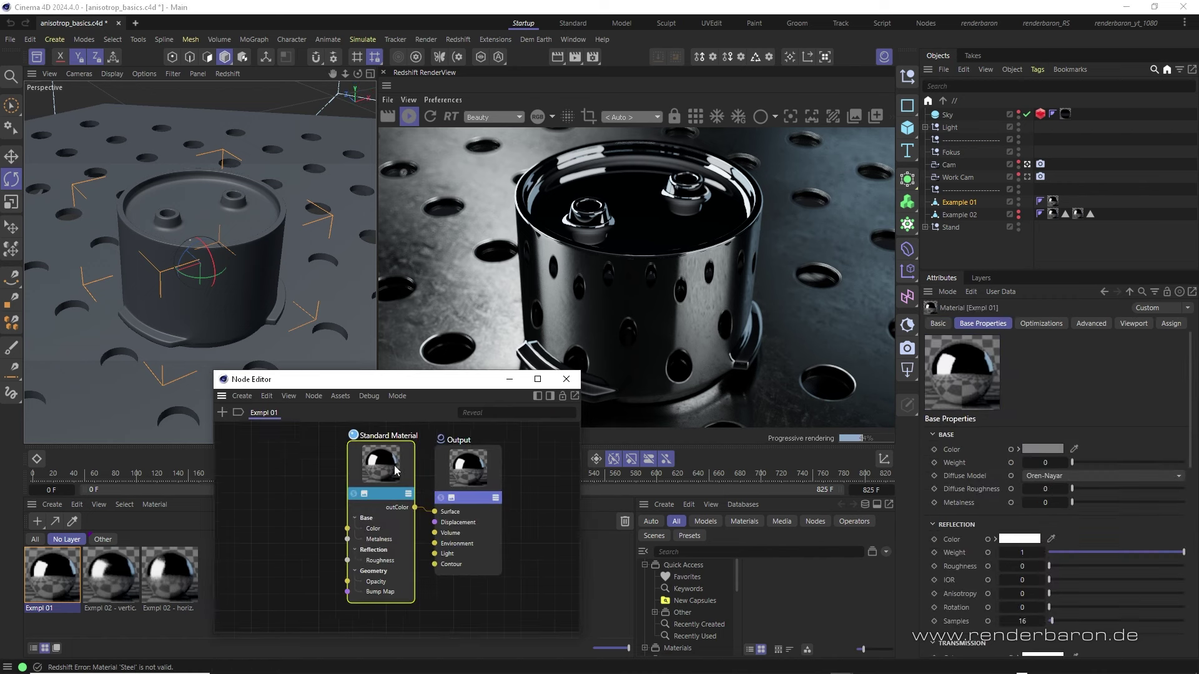
drag(384, 484, 381, 482)
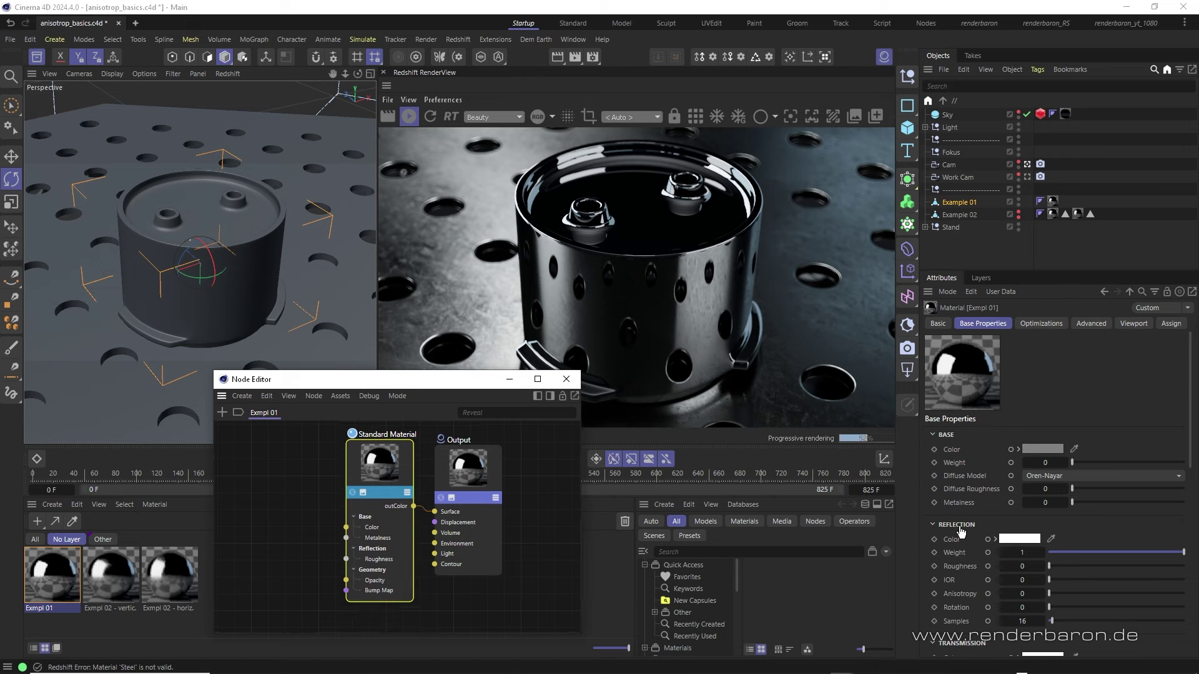
scroll(1122, 511, down, 3)
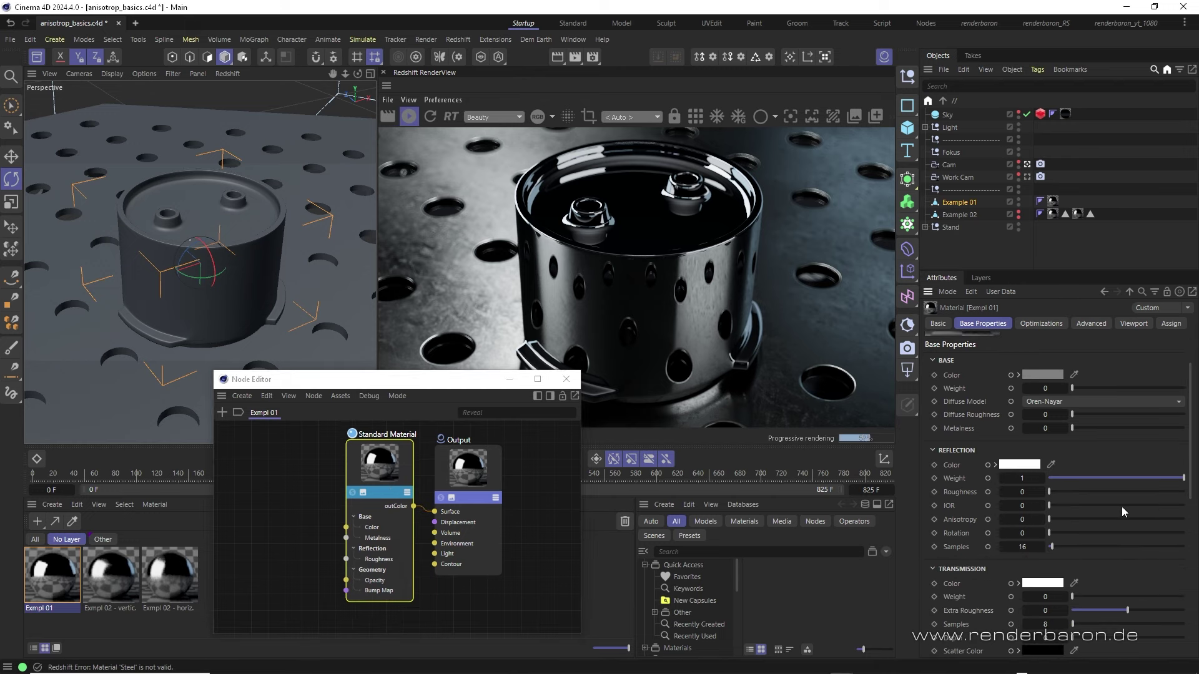
Set reflection roughness 0.231, anisotropy 0.938 and anisotropy rotation 0.25
drag(1050, 496, 1081, 494)
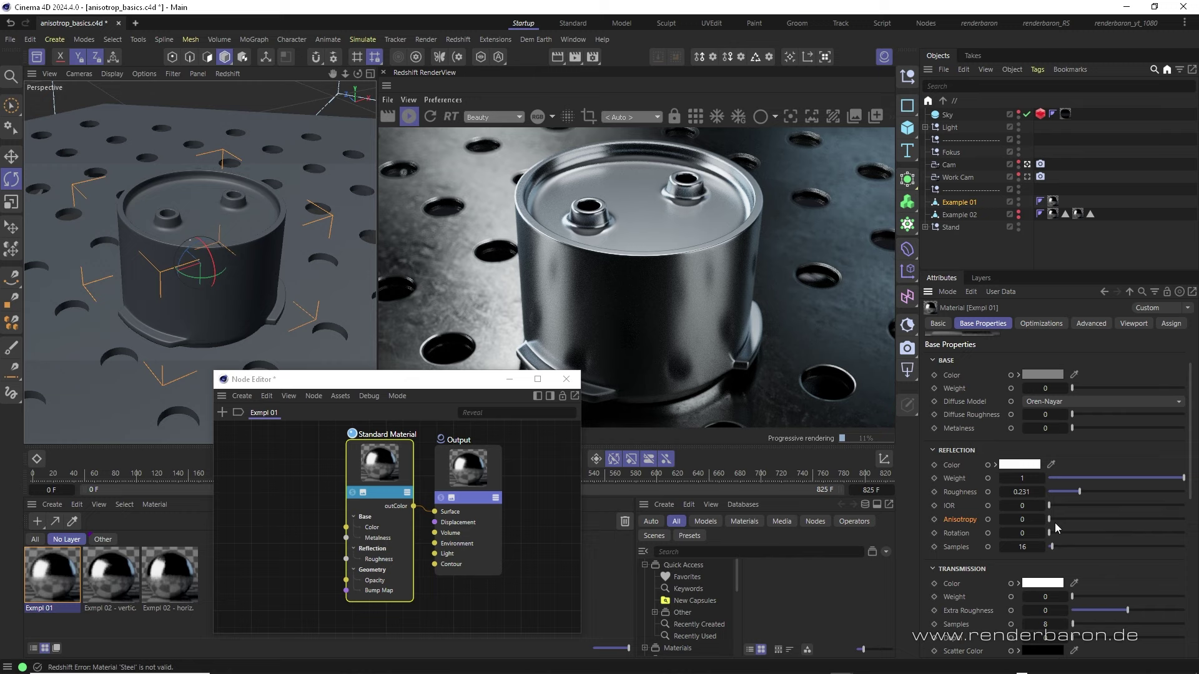
drag(1055, 523, 1176, 526)
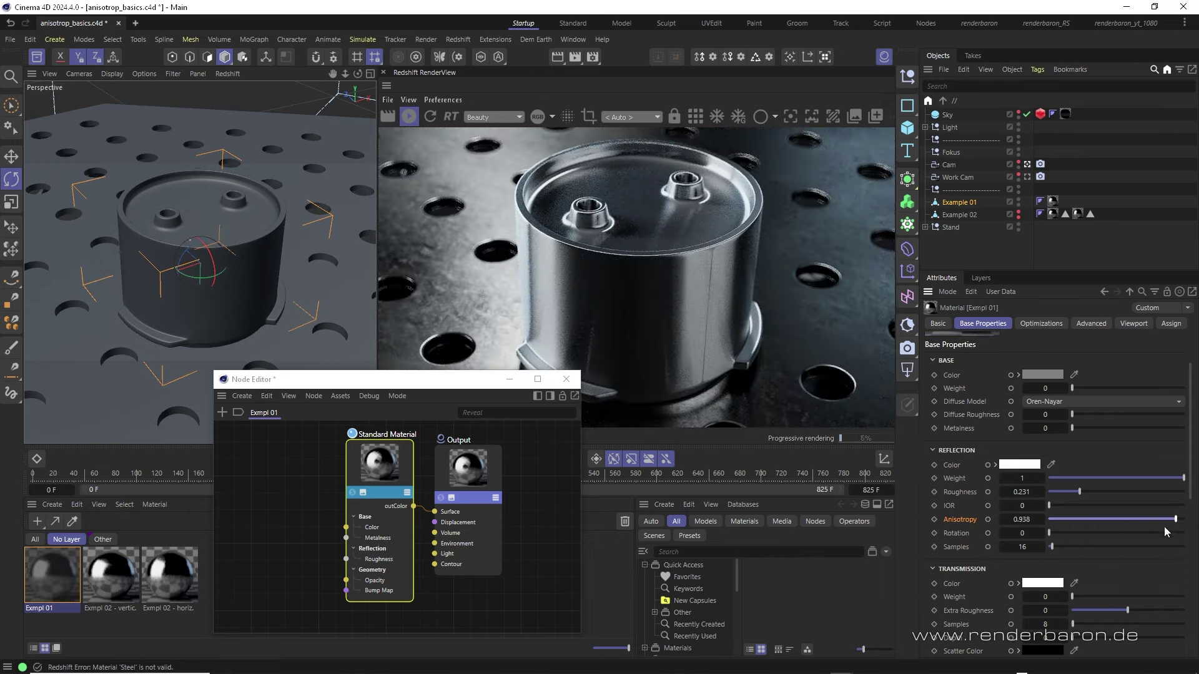
click(1023, 492)
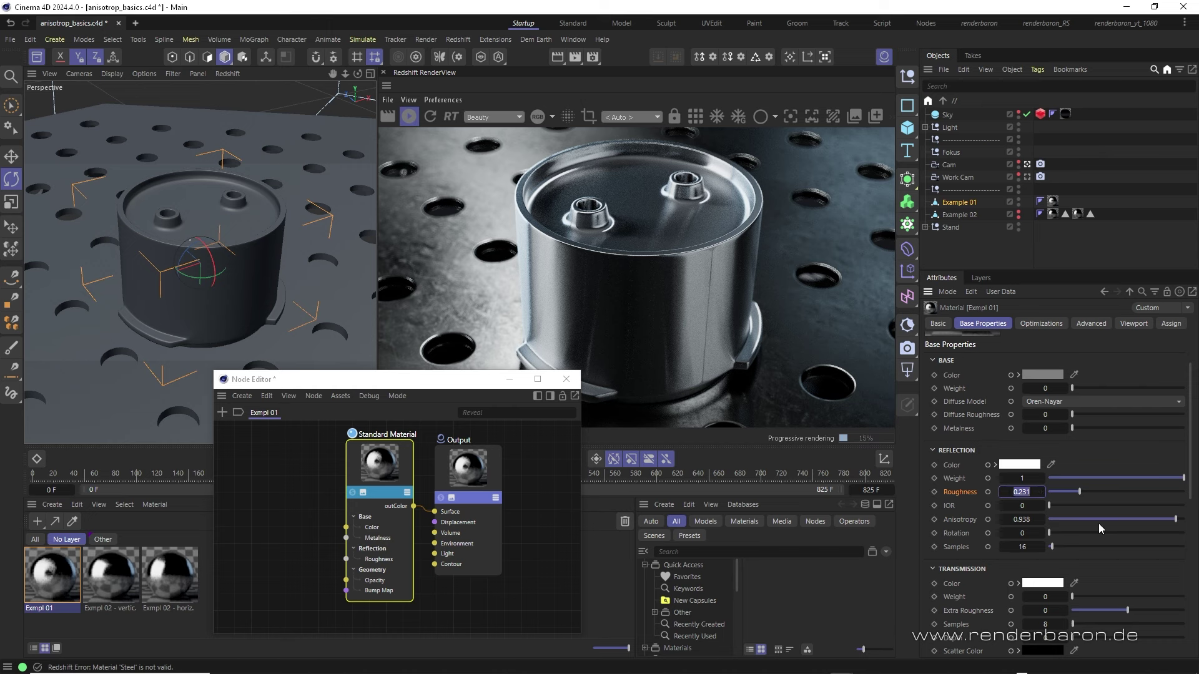
click(960, 538)
drag(1052, 534, 1175, 538)
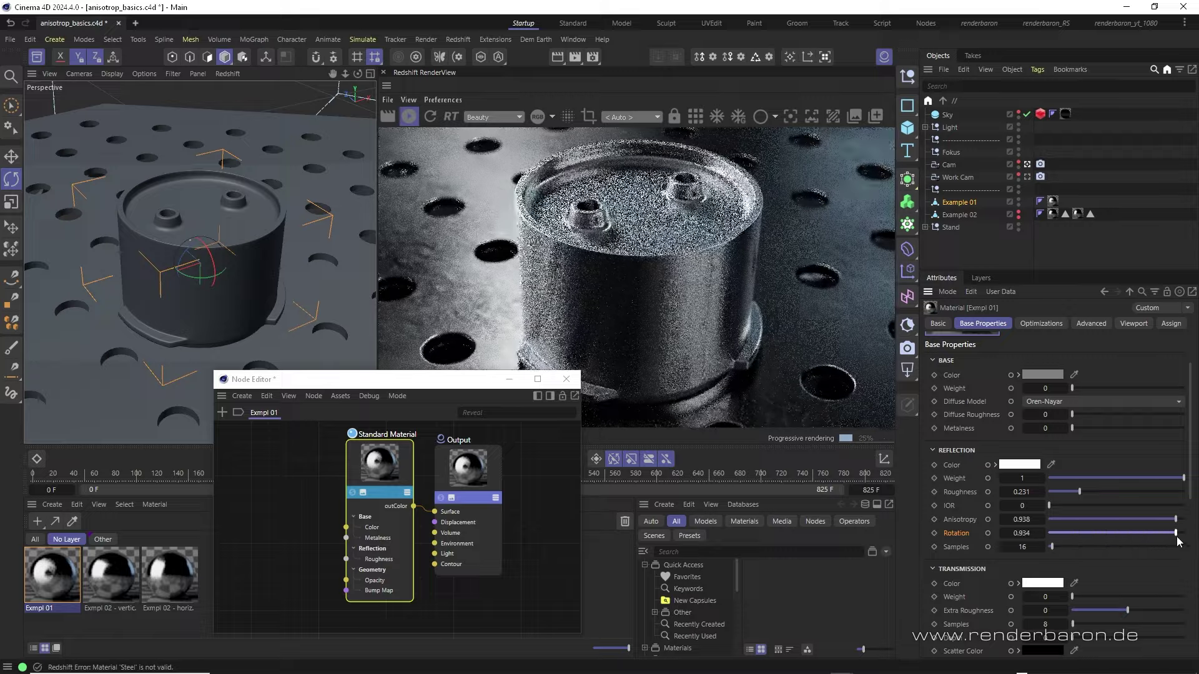
click(1023, 534)
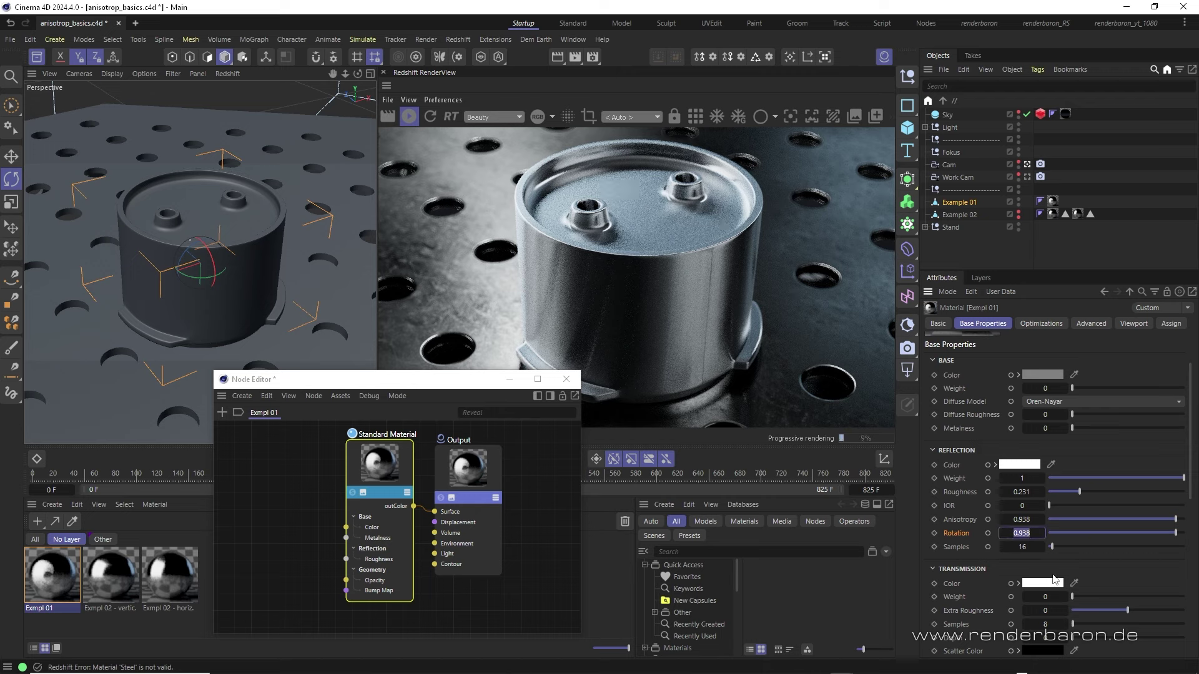
text(0.25)
key(Return)
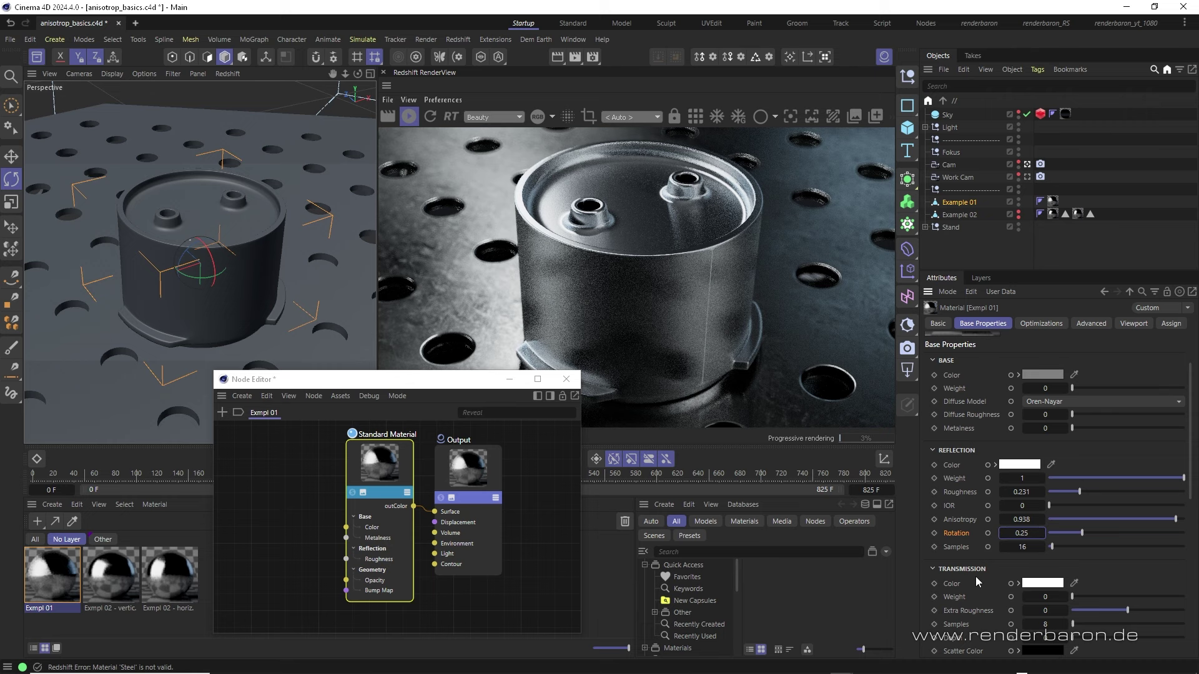
Open the Exmpl 02 - vertic. material and hide Example 01 in the viewport
click(119, 575)
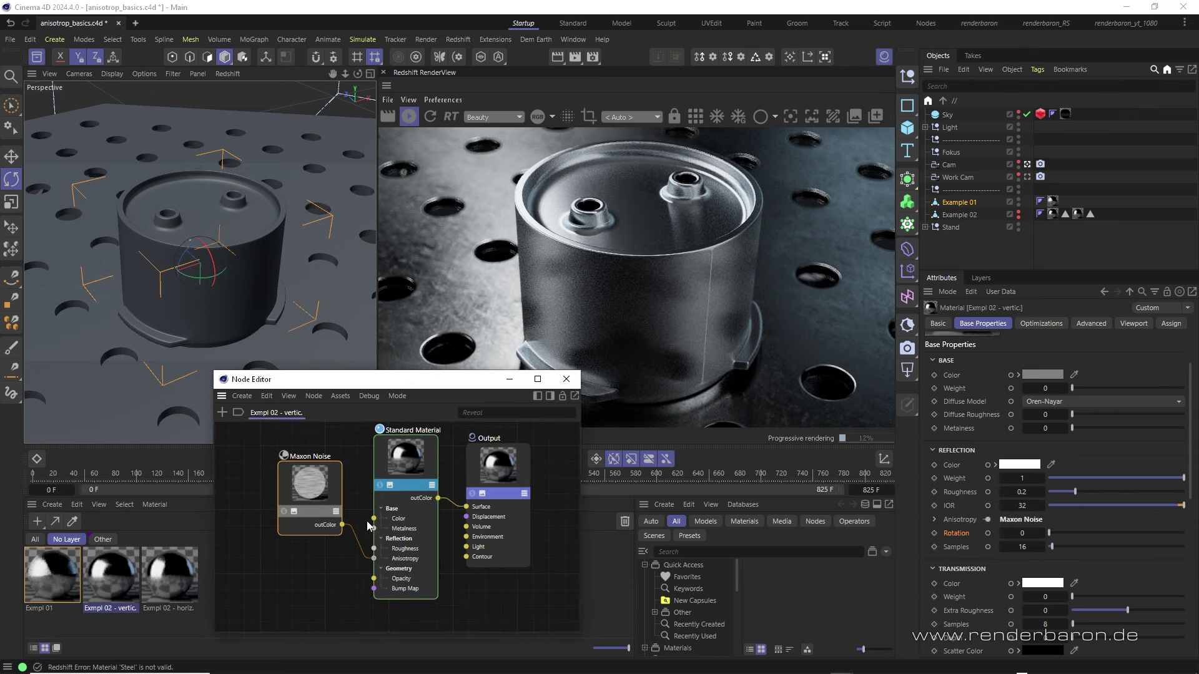
drag(313, 496, 314, 495)
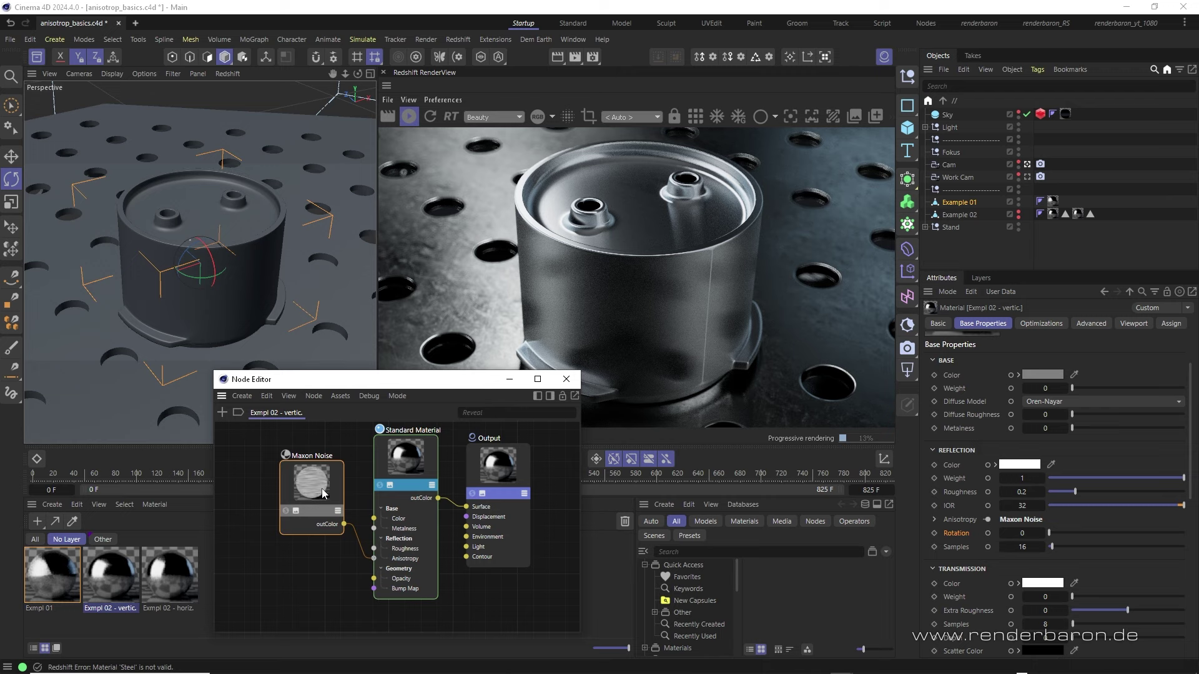
click(1019, 199)
Inspect Example 02's material tags, top+bottom and side polygon selections, and cylindrical projection
click(1019, 216)
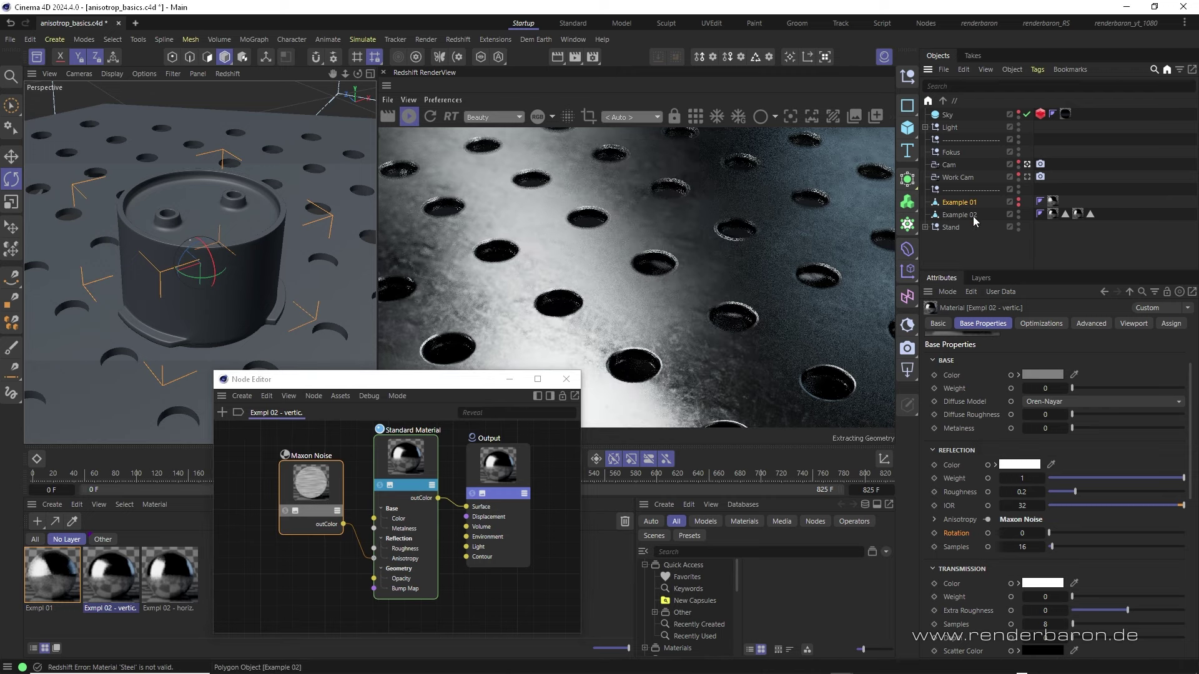
click(973, 216)
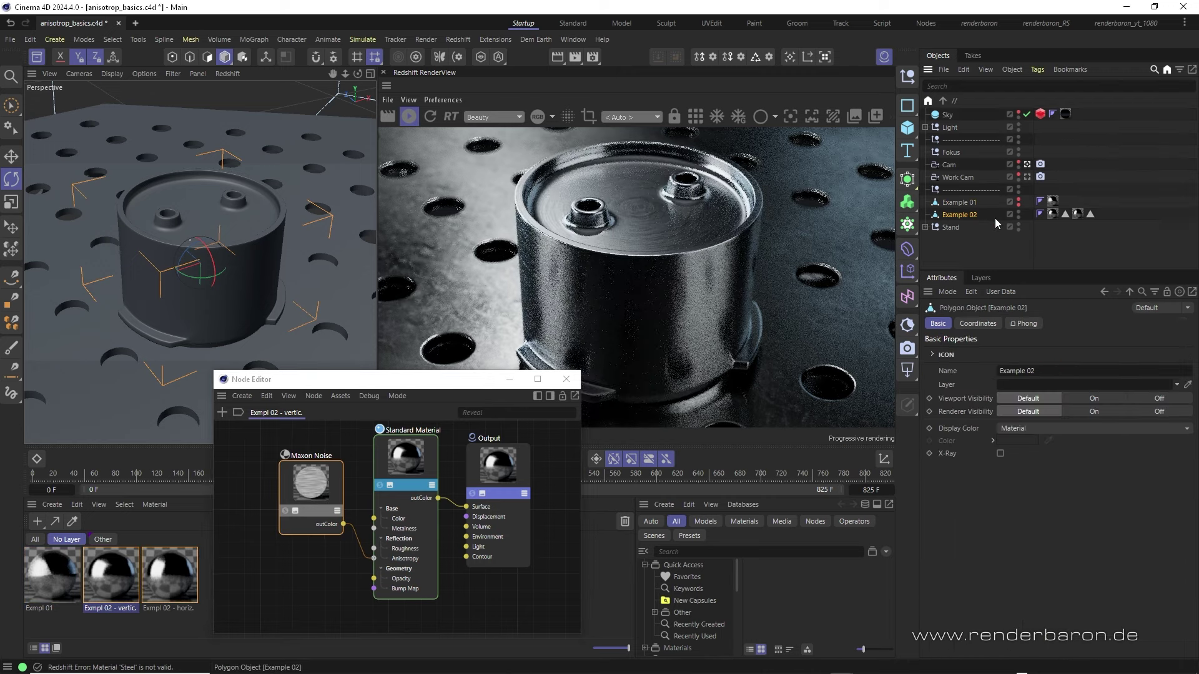
click(1053, 213)
click(1089, 214)
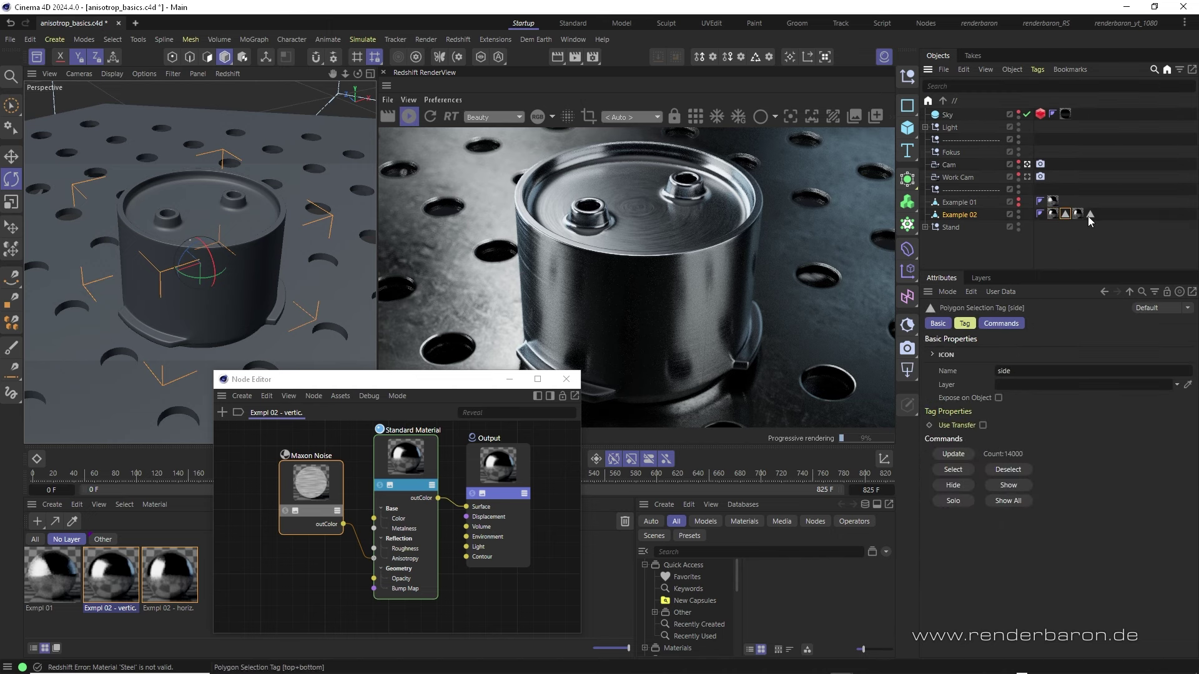
click(1077, 213)
click(1090, 214)
click(1066, 214)
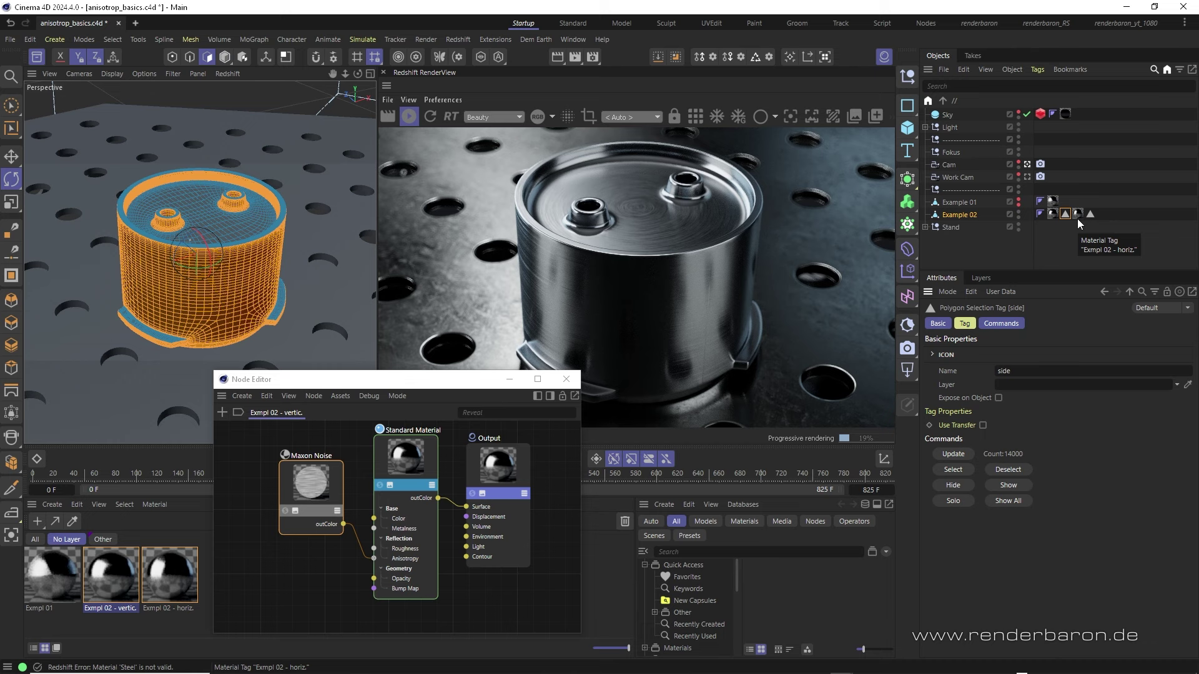
click(242, 56)
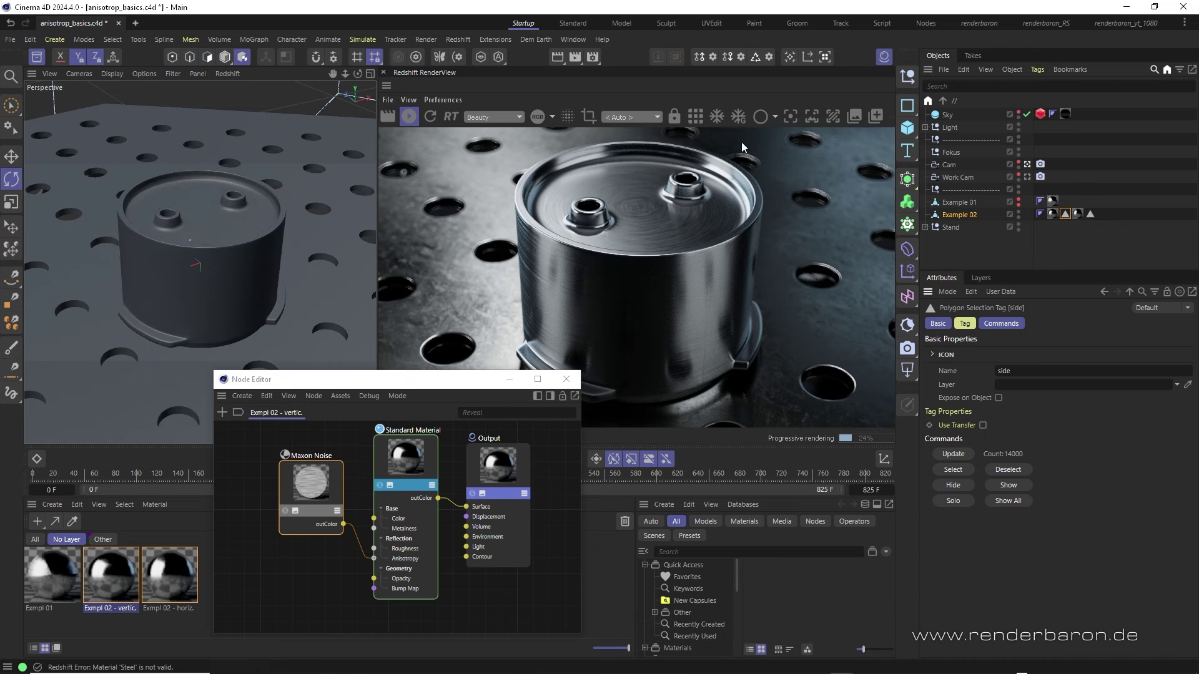
click(1053, 214)
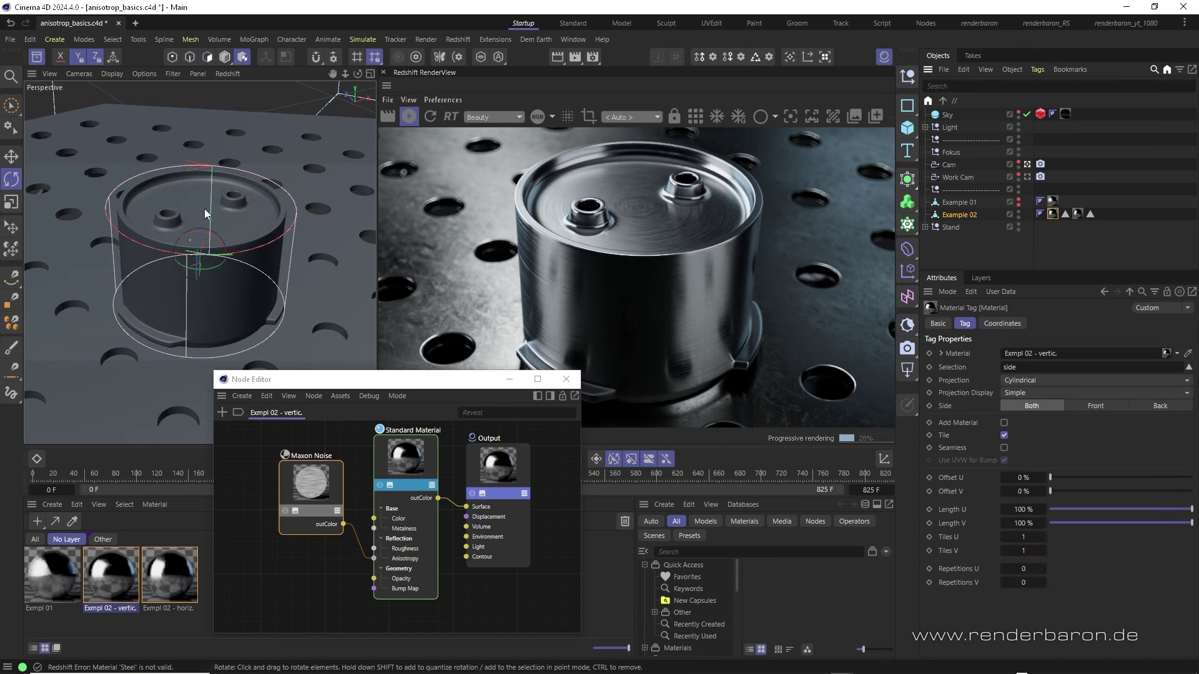
Turn off the noise preview and set the Standard Material's anisotropy rotation to 0.25
drag(310, 492, 309, 486)
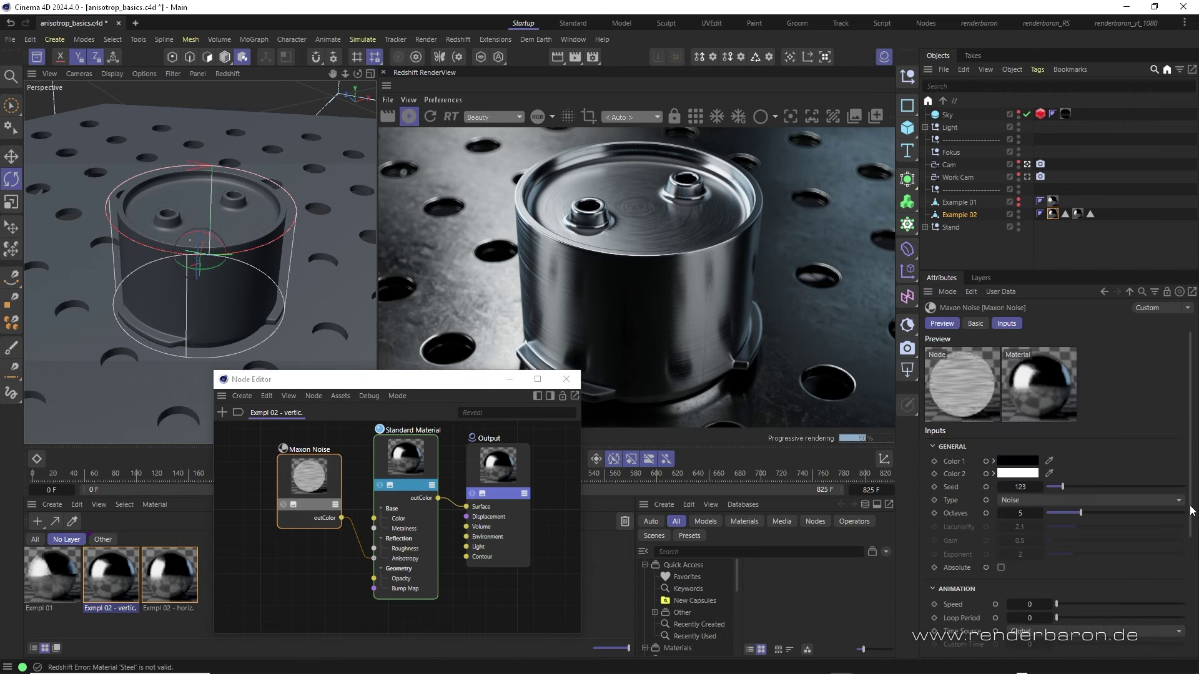
scroll(1187, 655, down, 5)
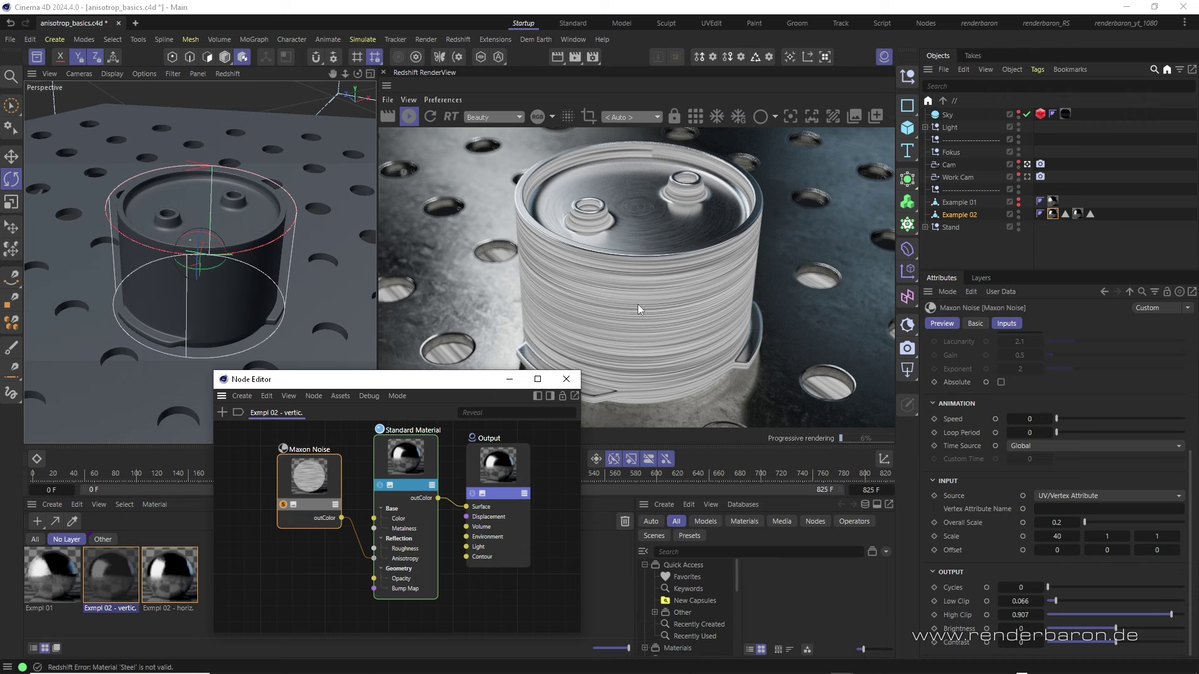
click(423, 525)
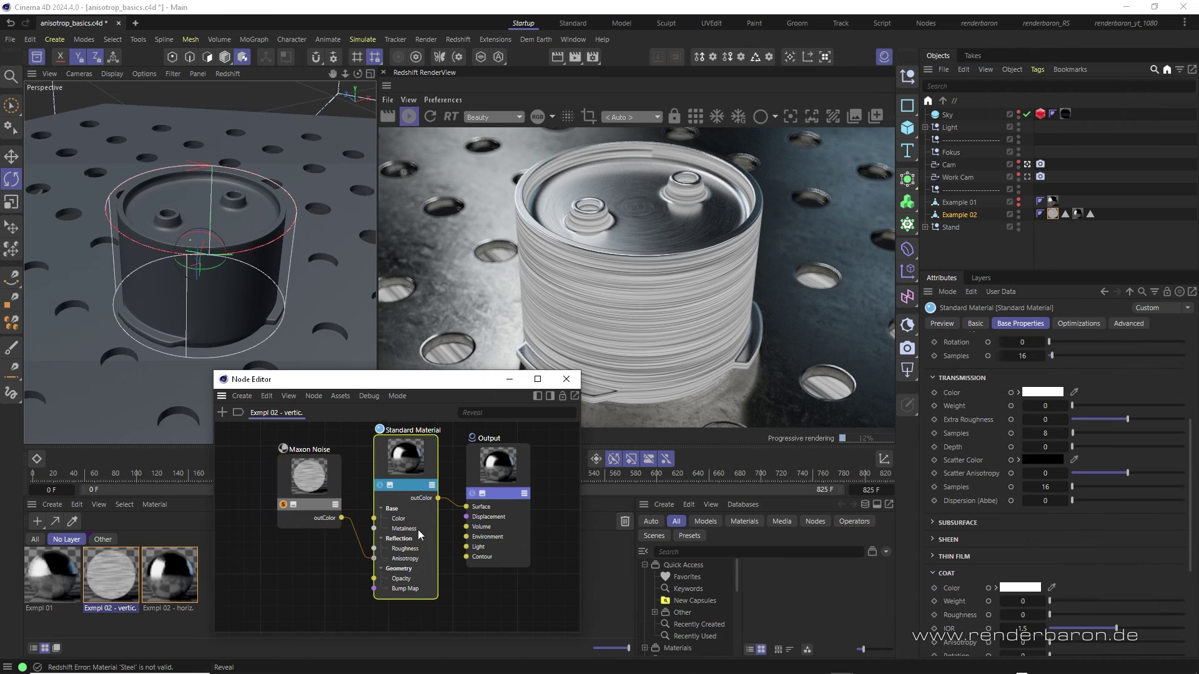
scroll(1091, 446, up, 3)
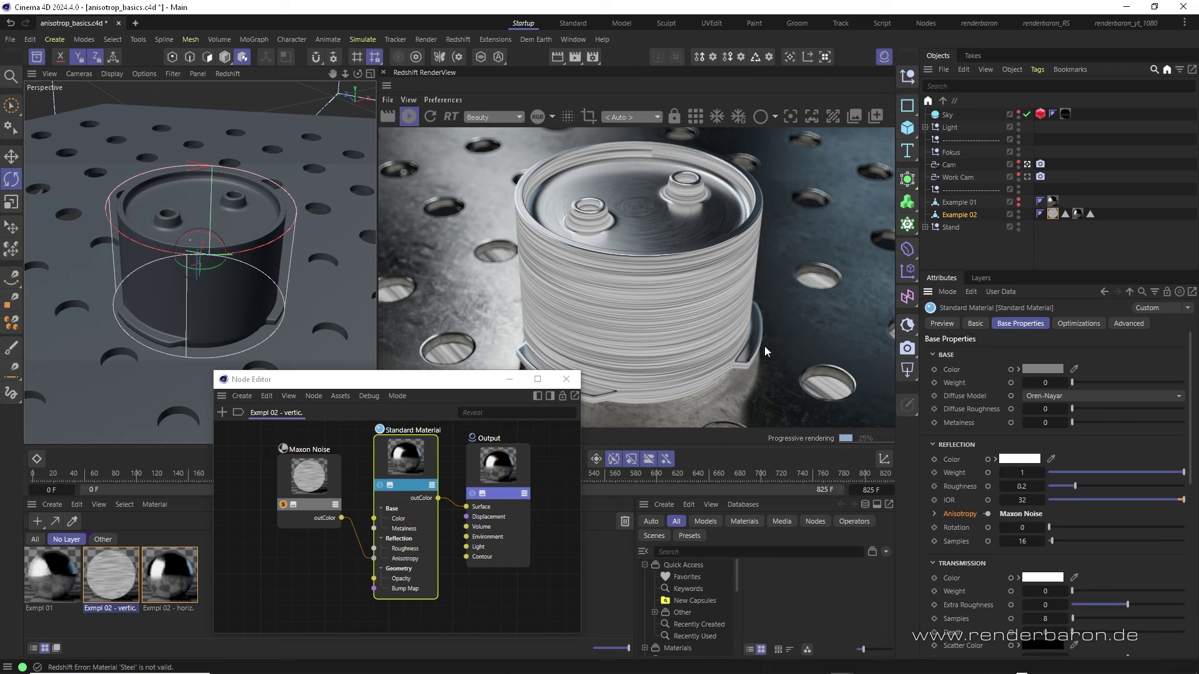
click(283, 505)
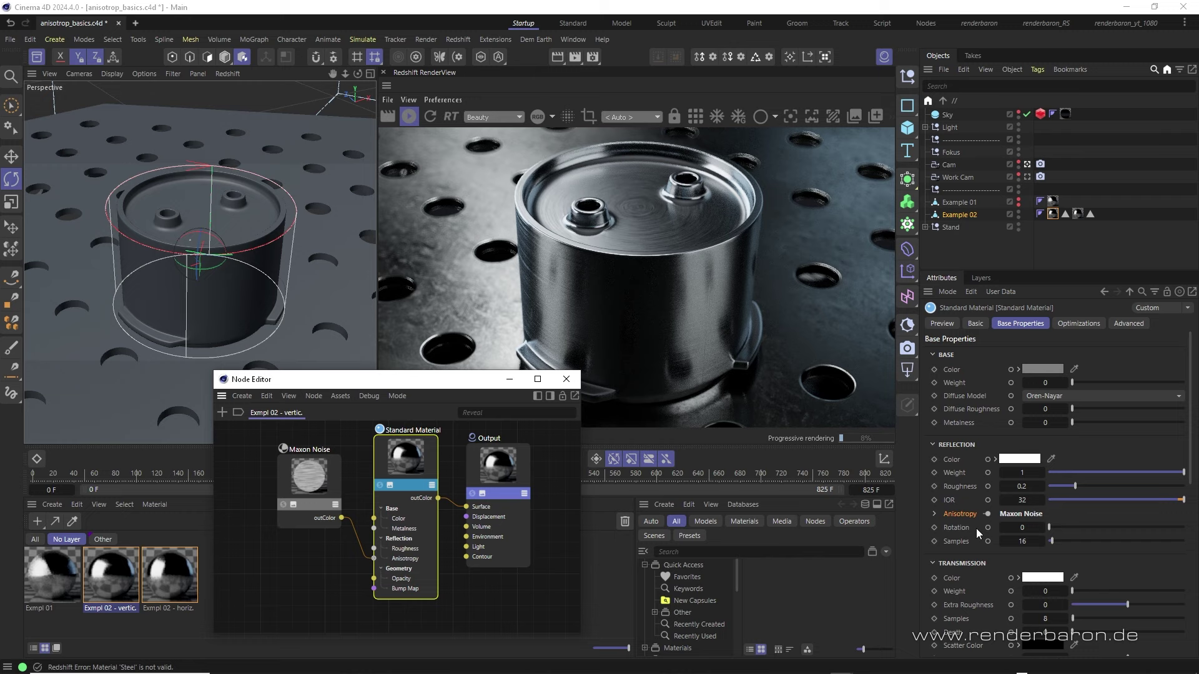
drag(1049, 528, 1072, 527)
click(1042, 528)
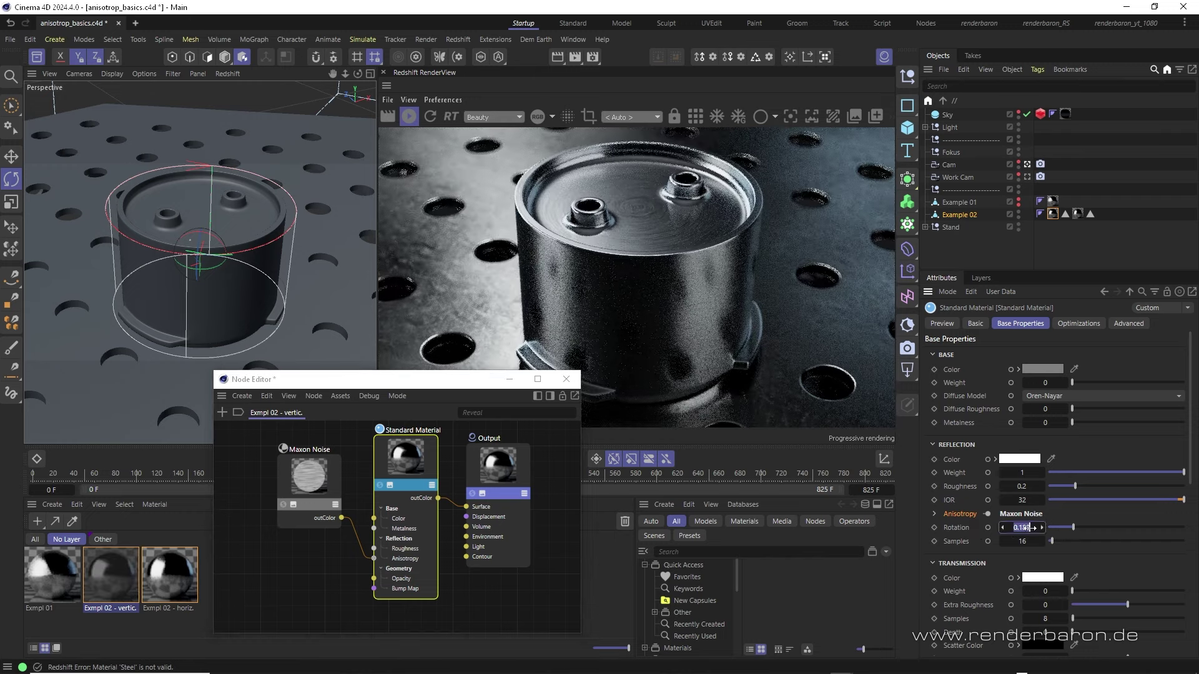
text(0,25)
key(Return)
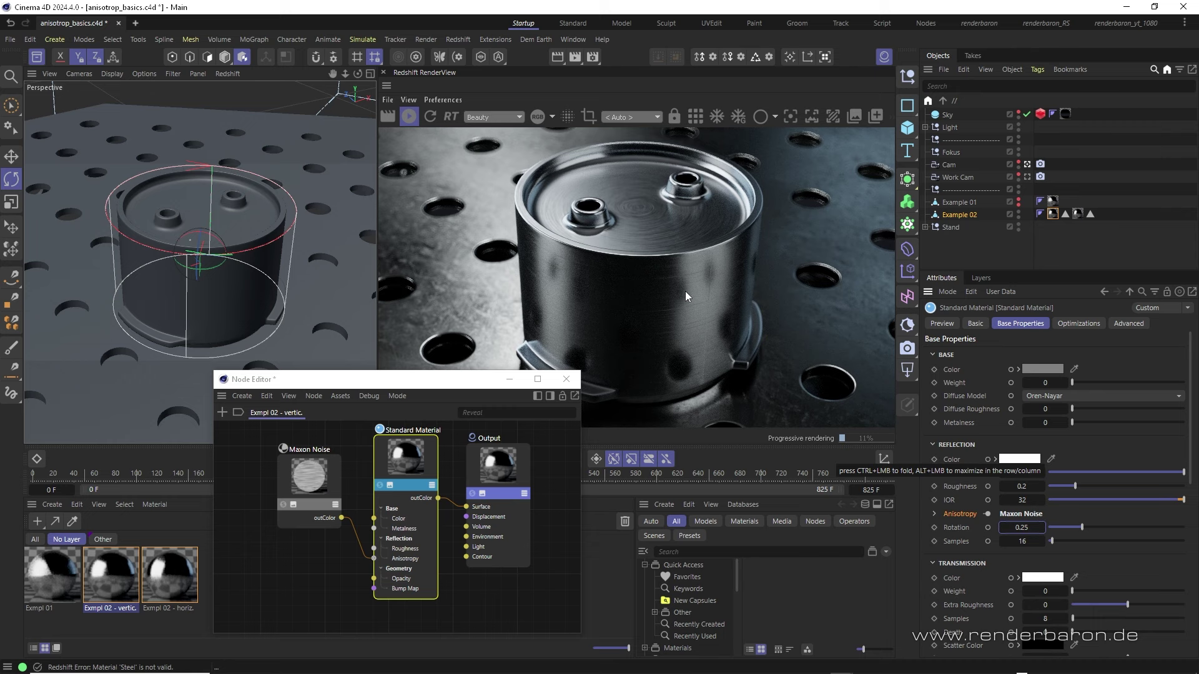
Open the Expl 02 - horiz. material and inspect its scratch Texture path and Ramp settings
click(1090, 214)
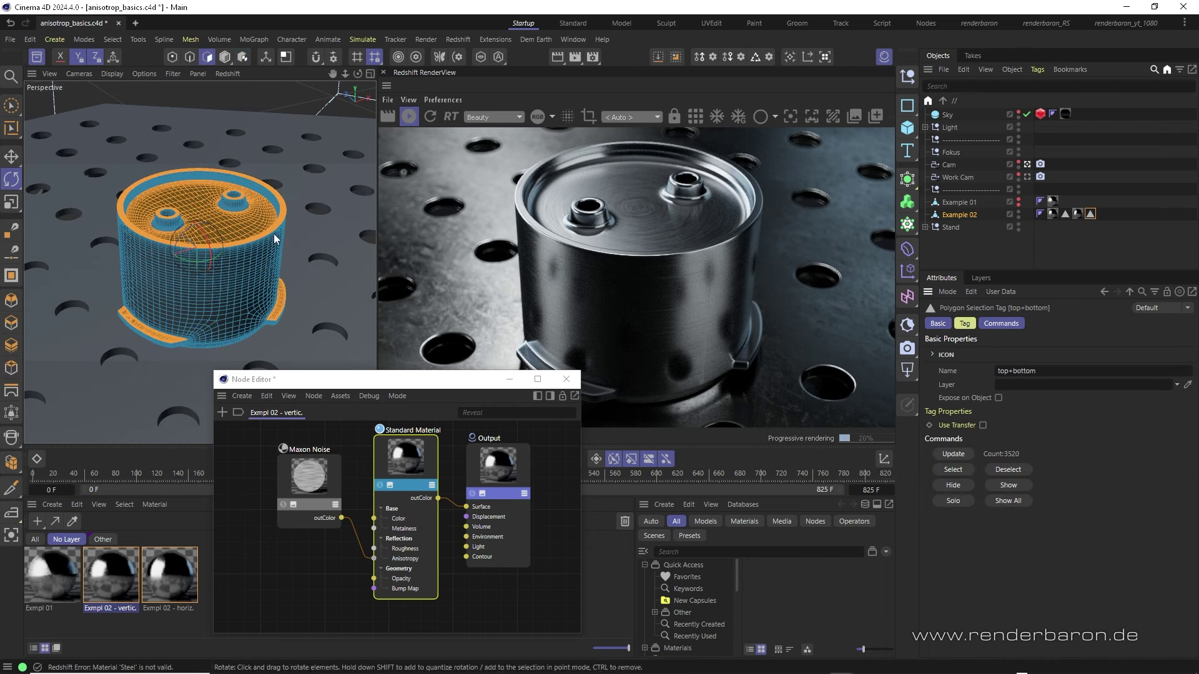
click(244, 58)
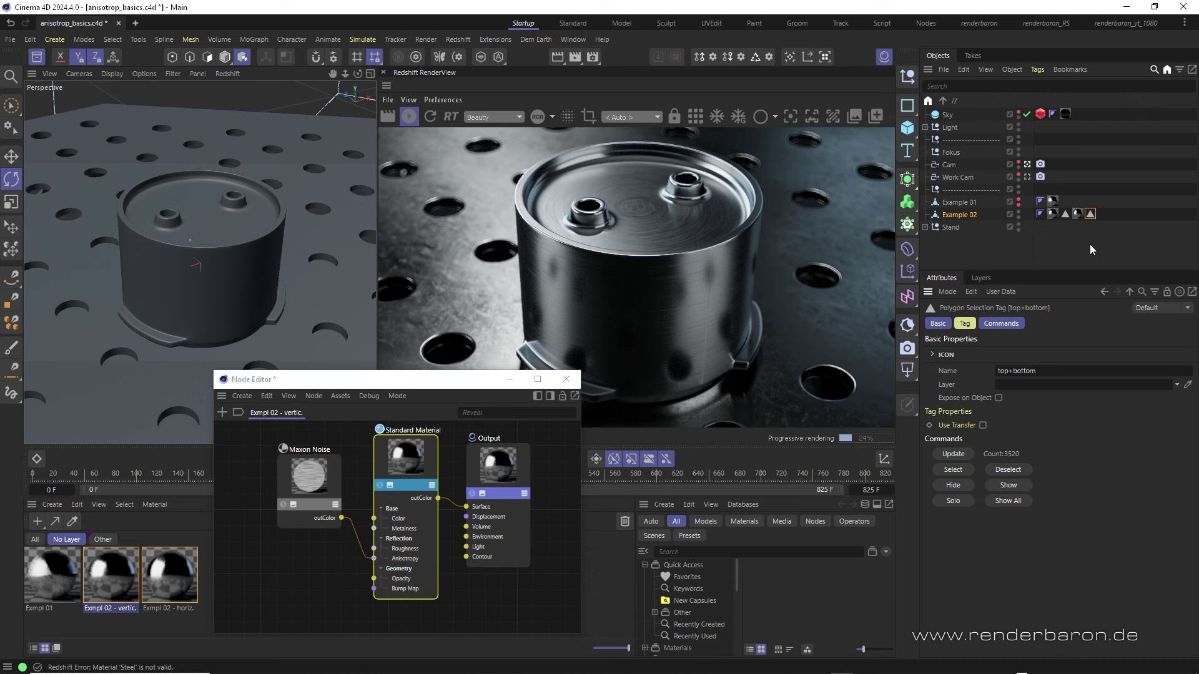
click(1078, 214)
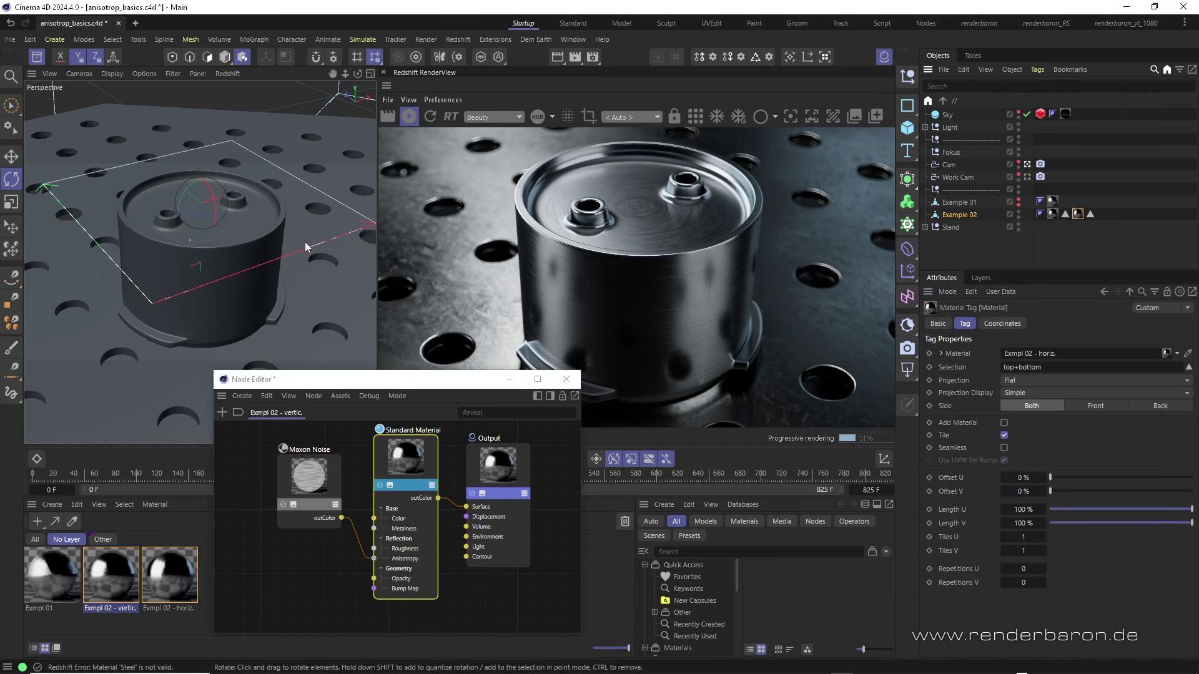
click(193, 578)
click(309, 468)
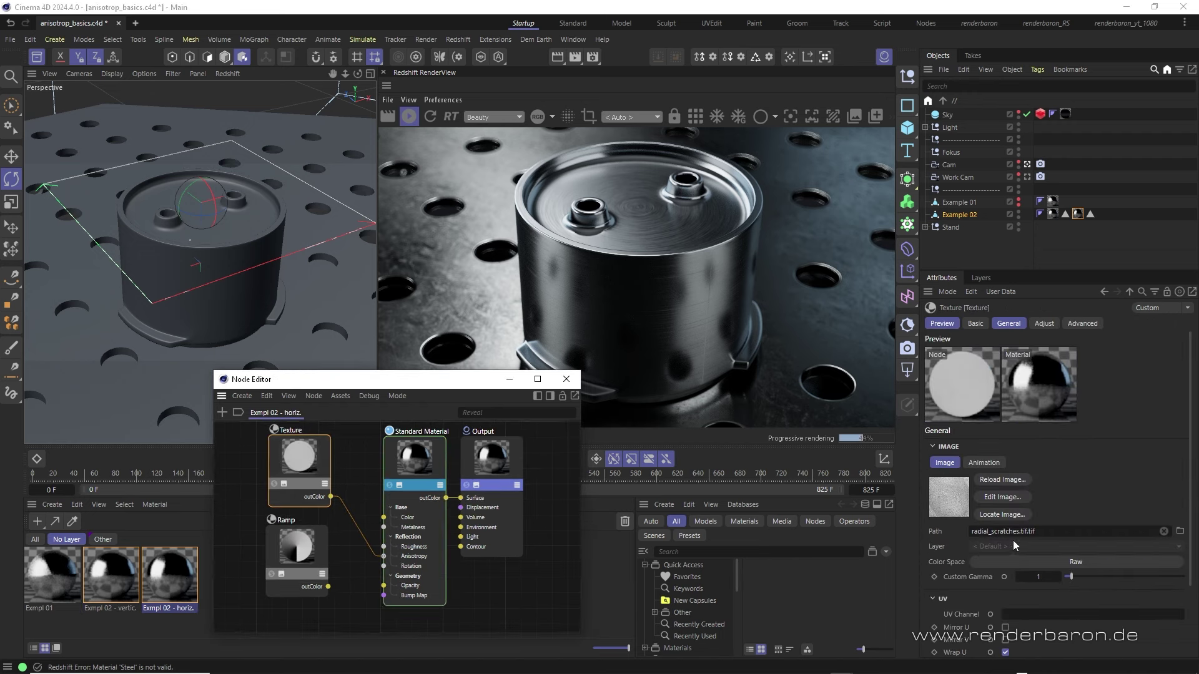
click(1035, 534)
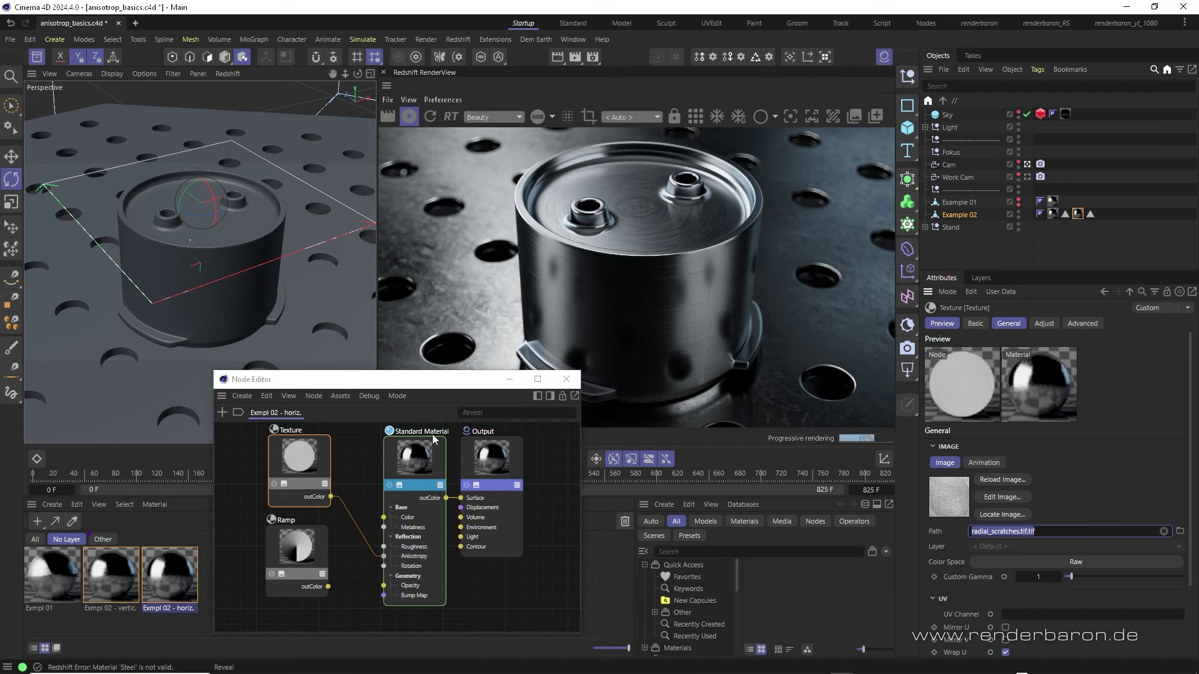
click(310, 550)
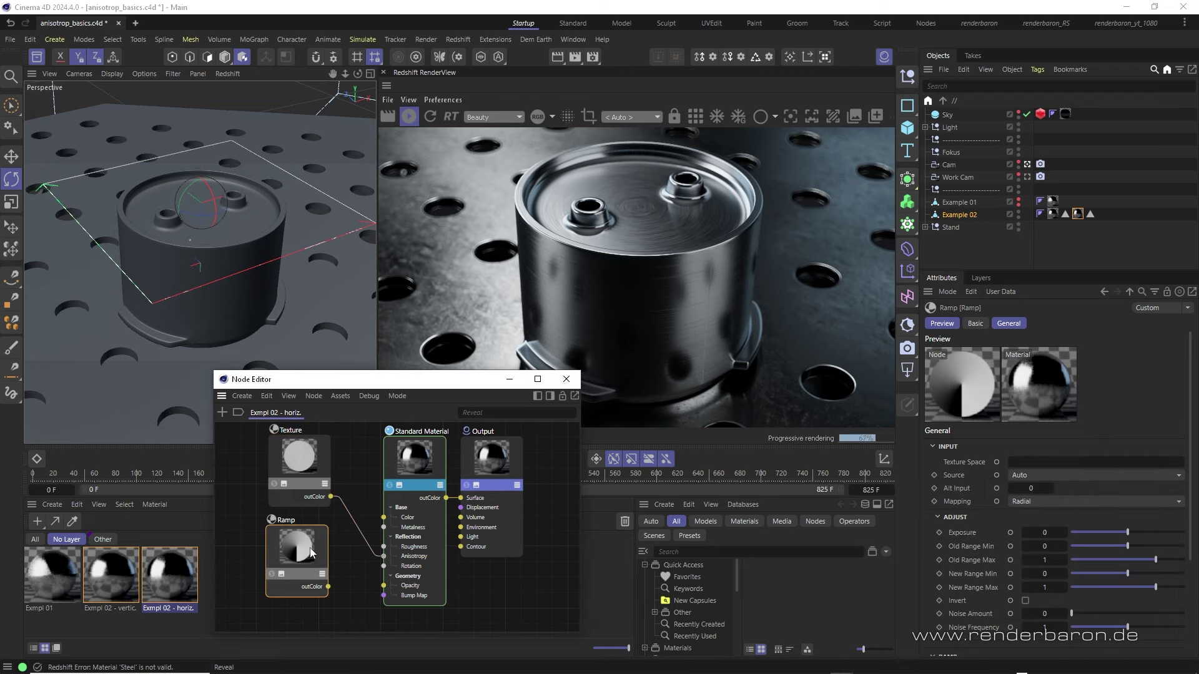
Wire the Ramp's outColor into the Standard Material's Rotation, then orbit to view the swirl
click(272, 574)
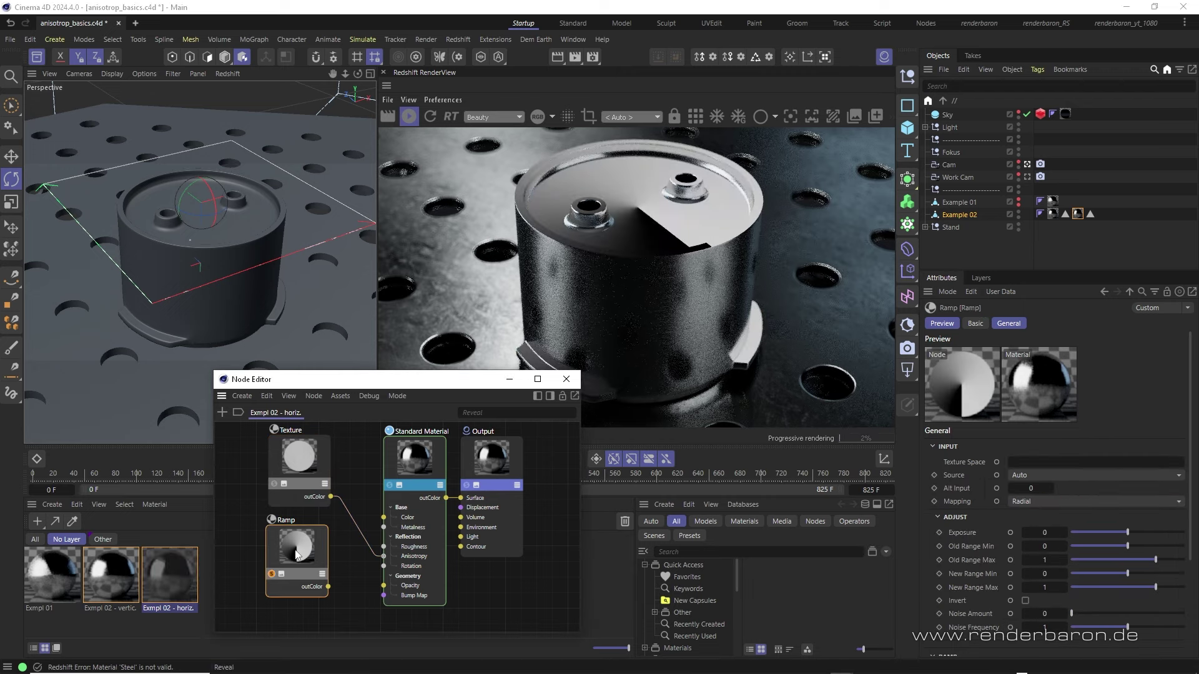
drag(327, 587, 385, 566)
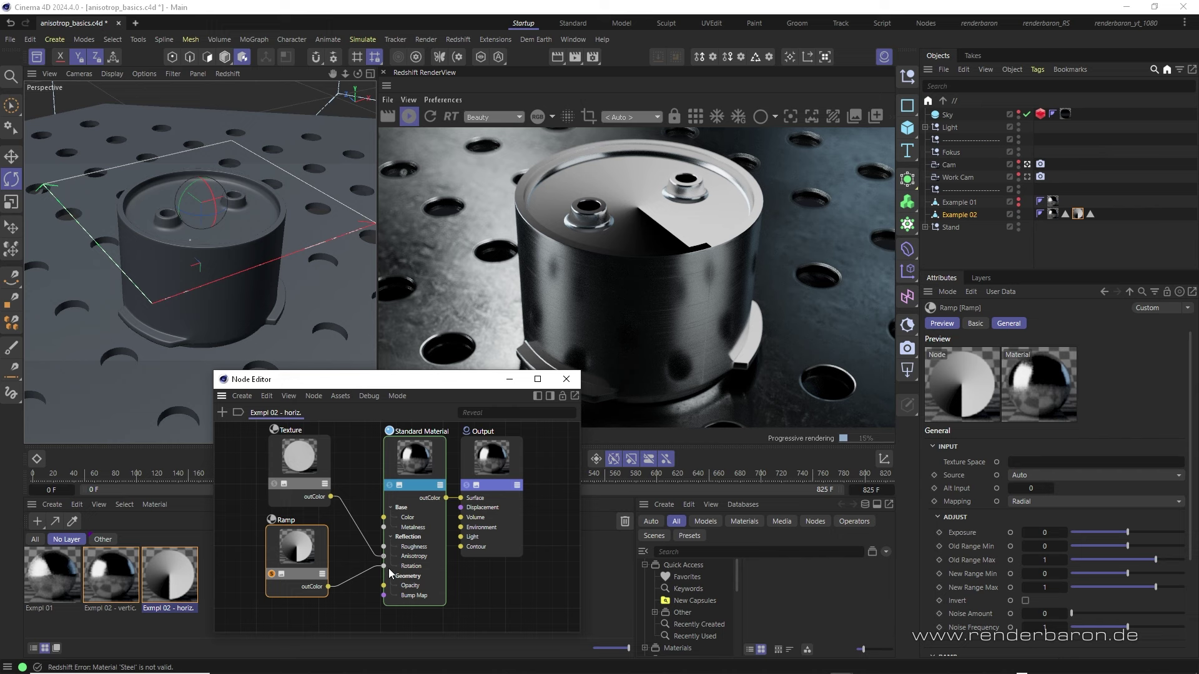
click(272, 575)
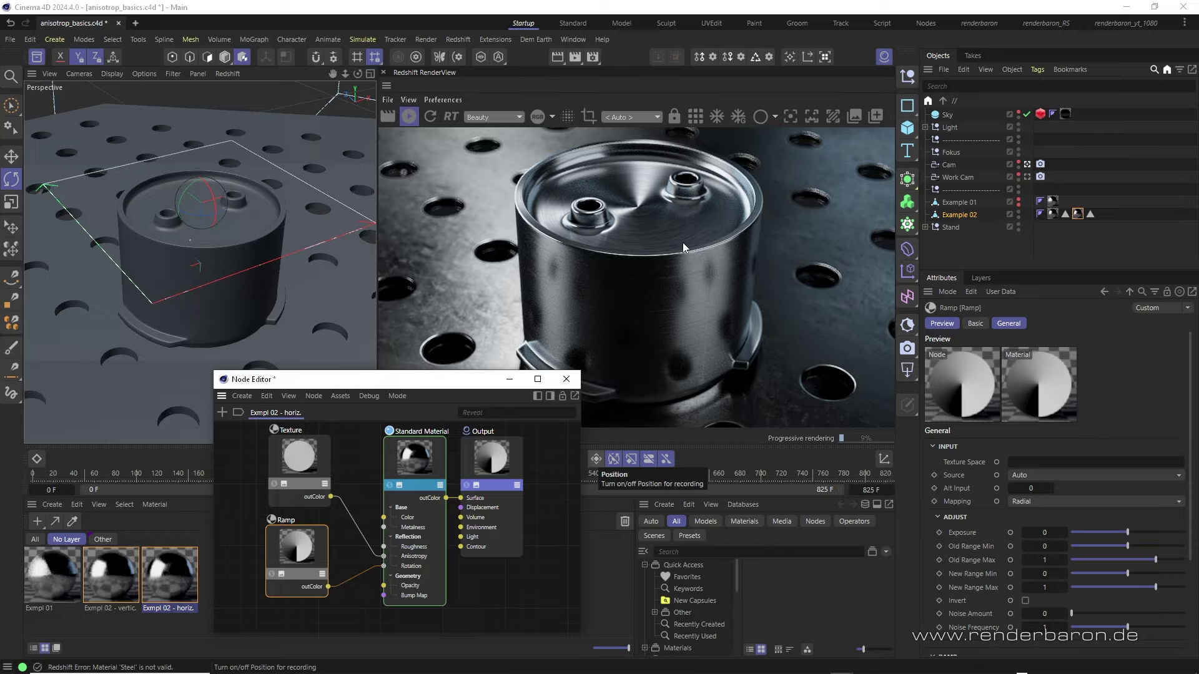
click(356, 75)
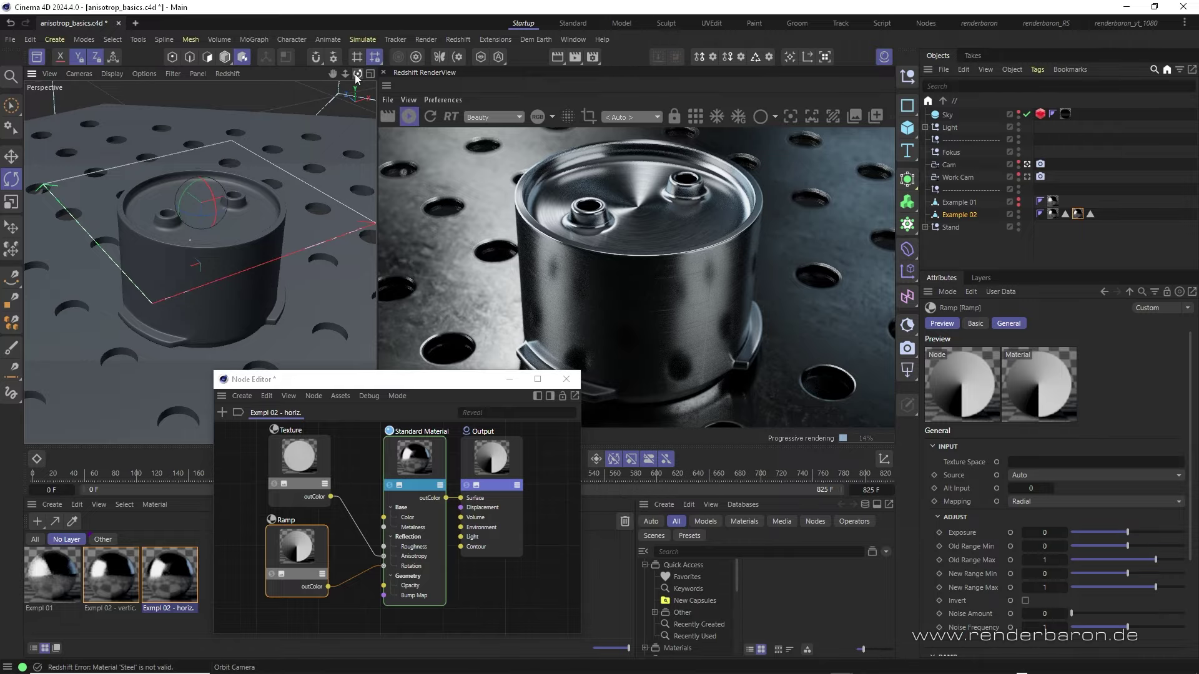
drag(357, 74, 263, 80)
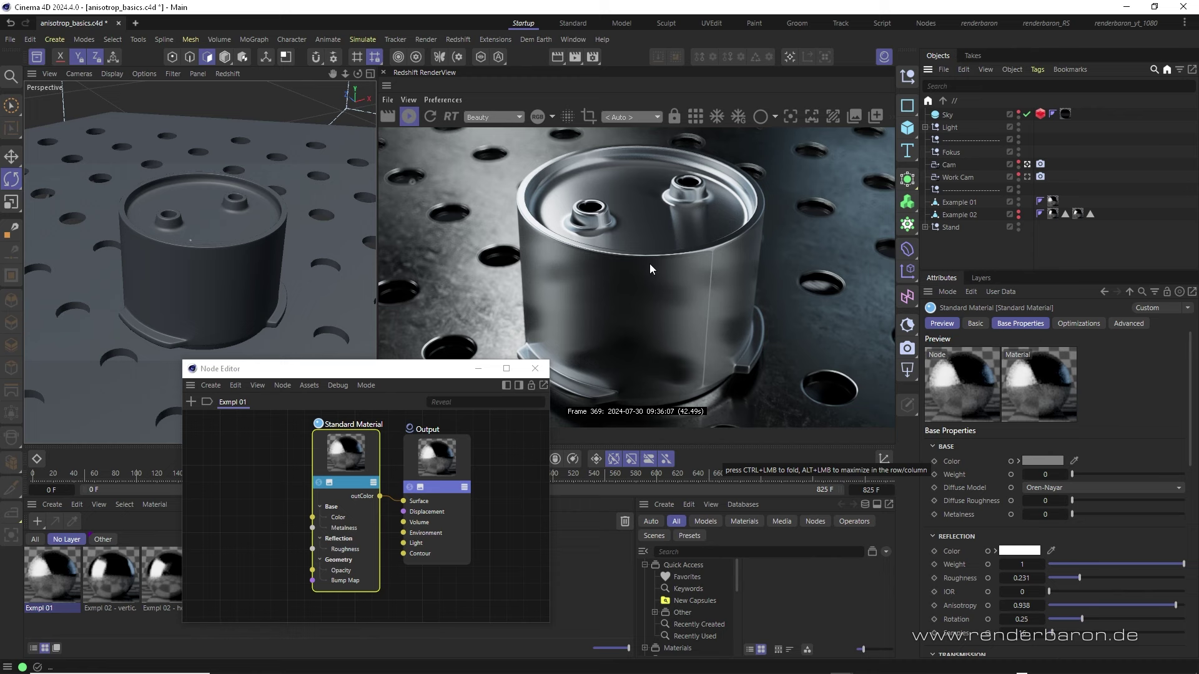
Set Example 01's Standard Material Advanced anisotropy Surface Orientation to From Tangent Channel
click(959, 204)
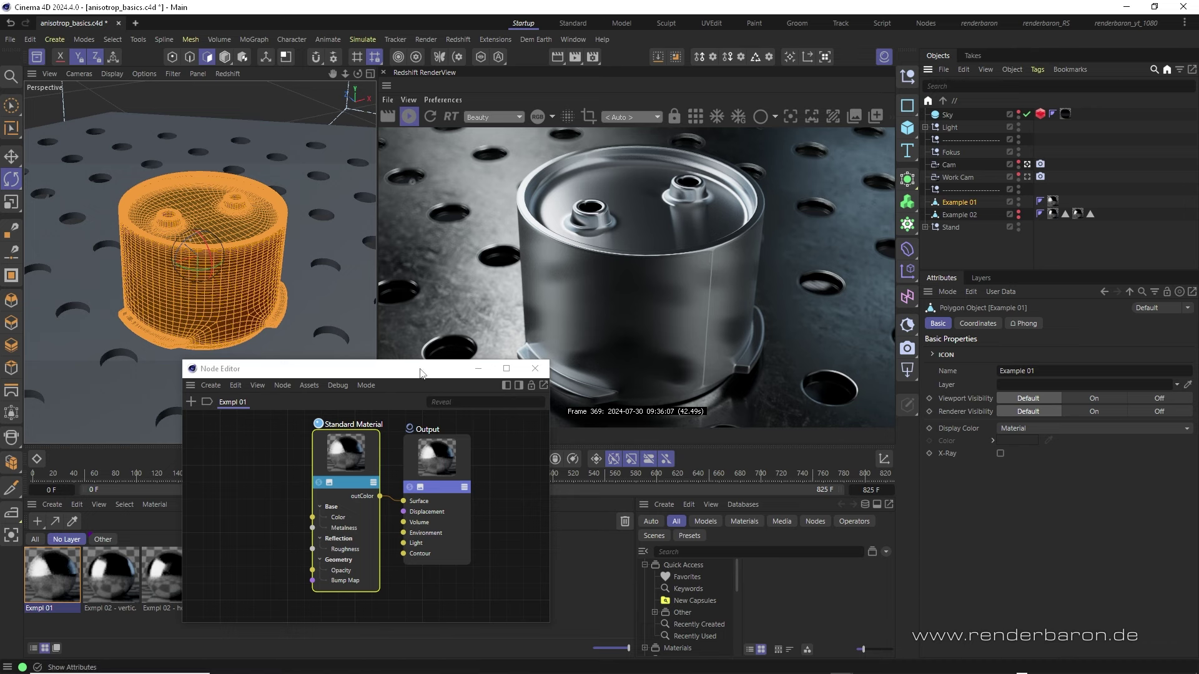
drag(420, 373, 410, 376)
click(341, 466)
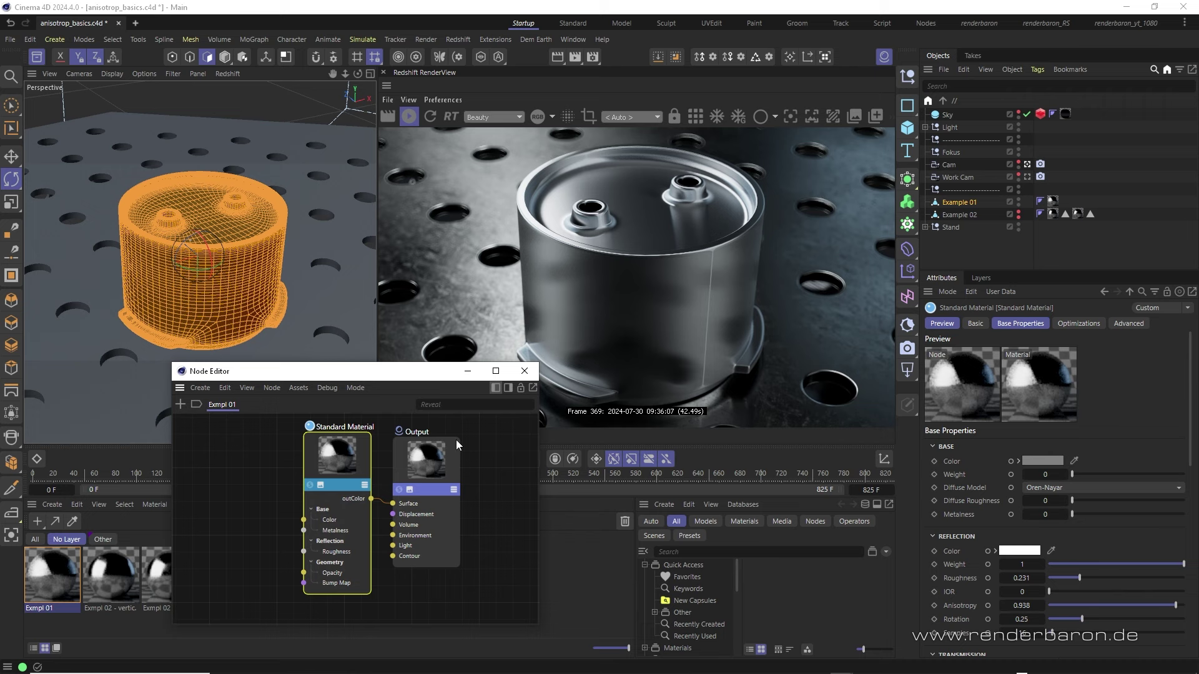
click(1132, 325)
scroll(1018, 537, down, 4)
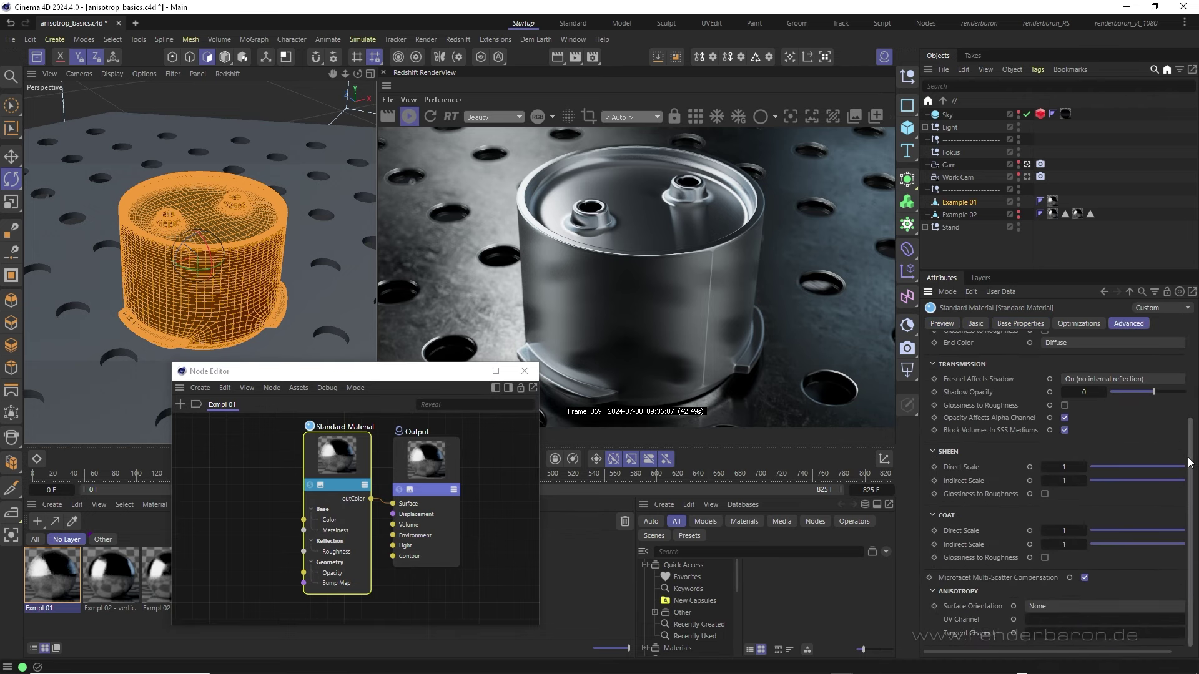
click(1062, 607)
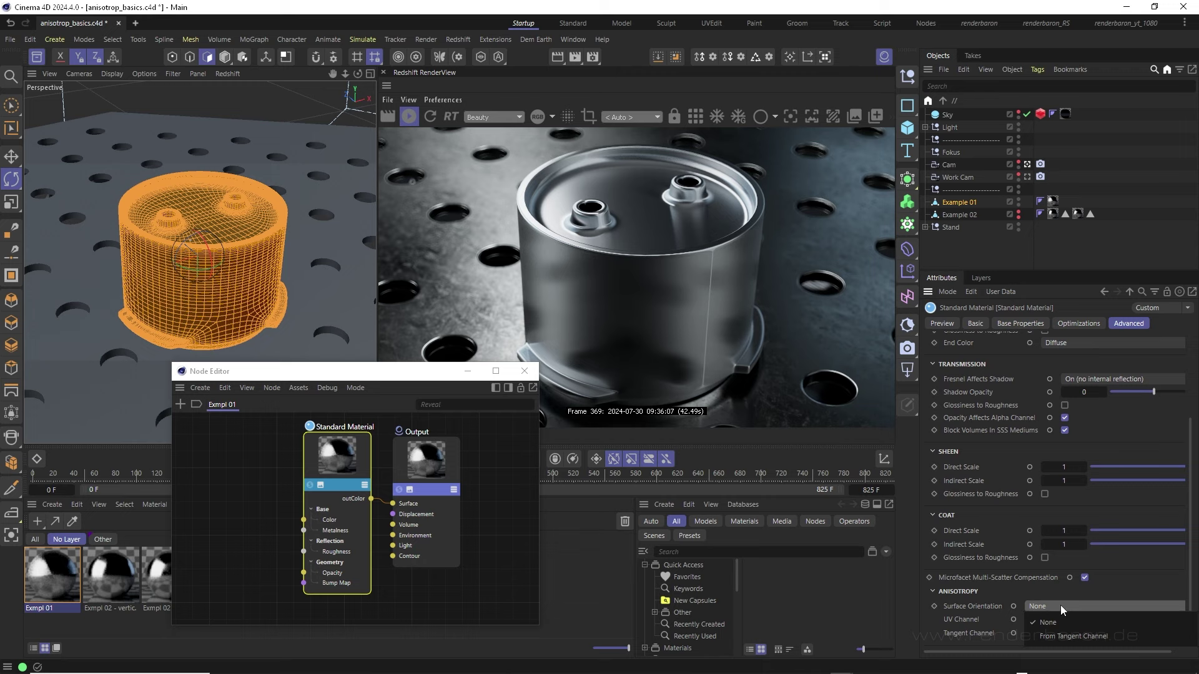
click(1060, 636)
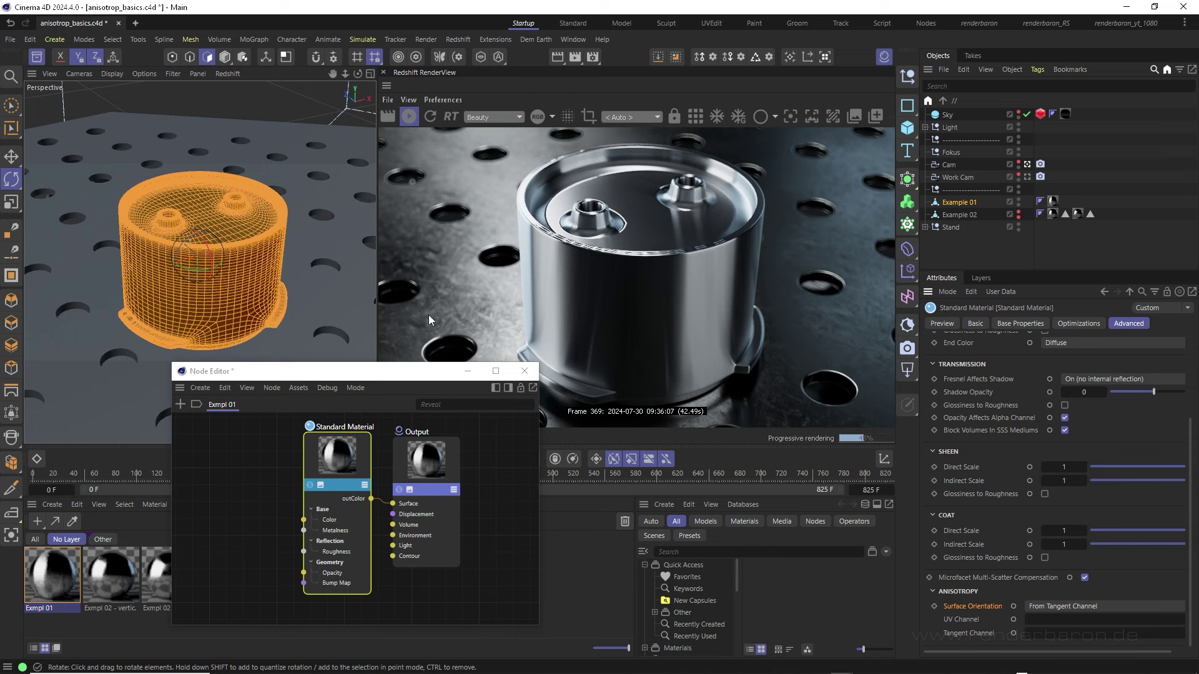
click(1039, 202)
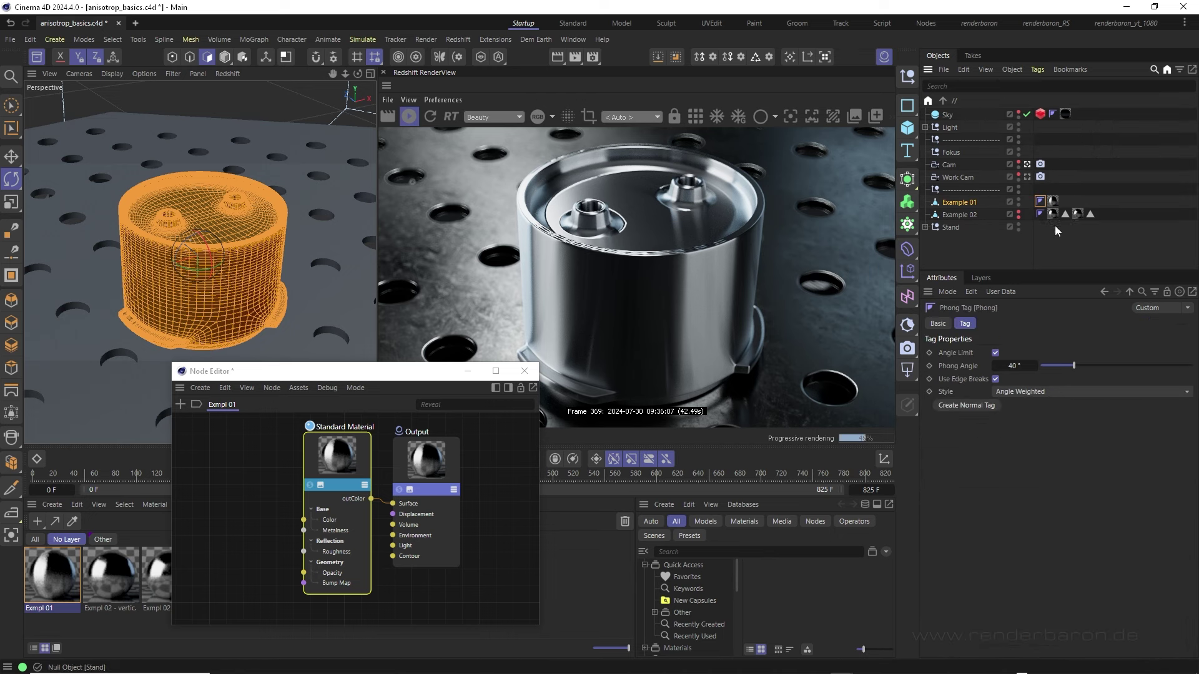
click(1054, 201)
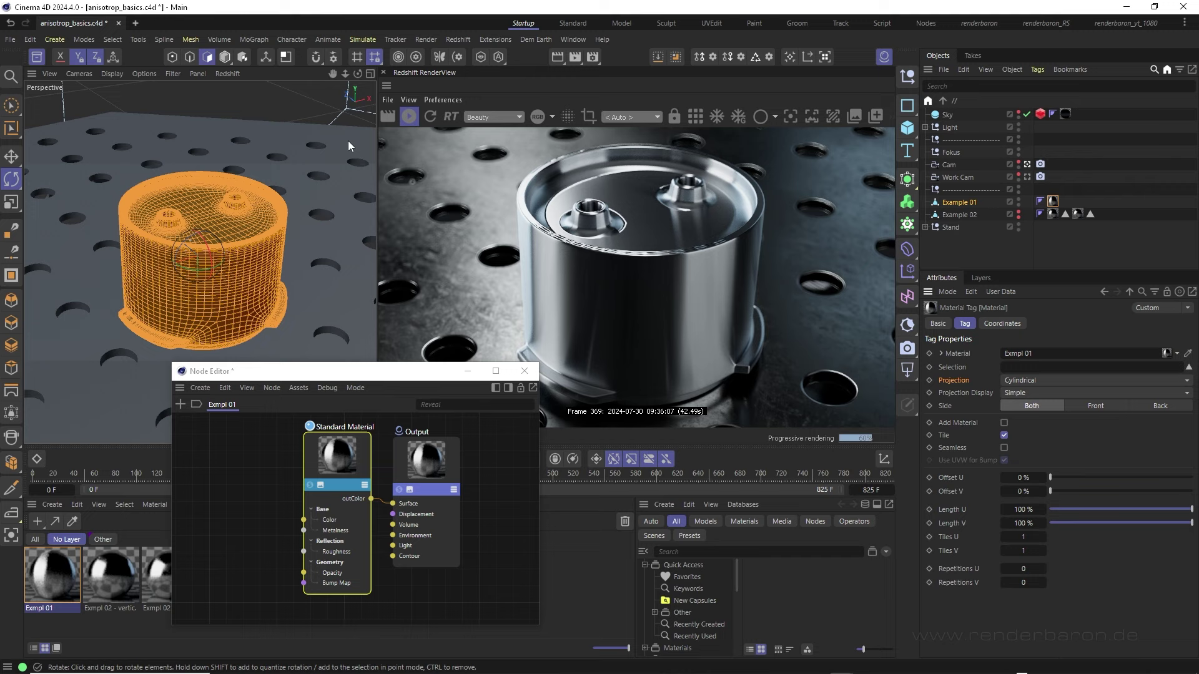
click(242, 57)
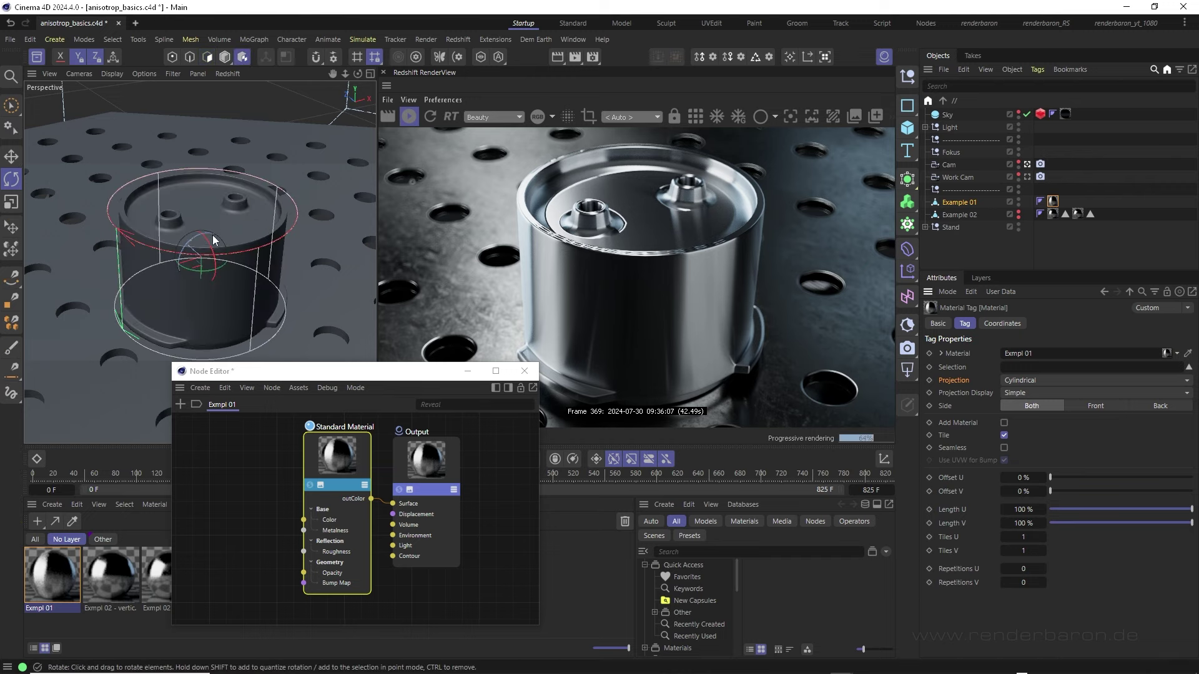
mouse_move(209, 250)
mouse_down()
mouse_move(218, 276)
mouse_move(203, 260)
mouse_move(226, 252)
mouse_move(218, 258)
mouse_up()
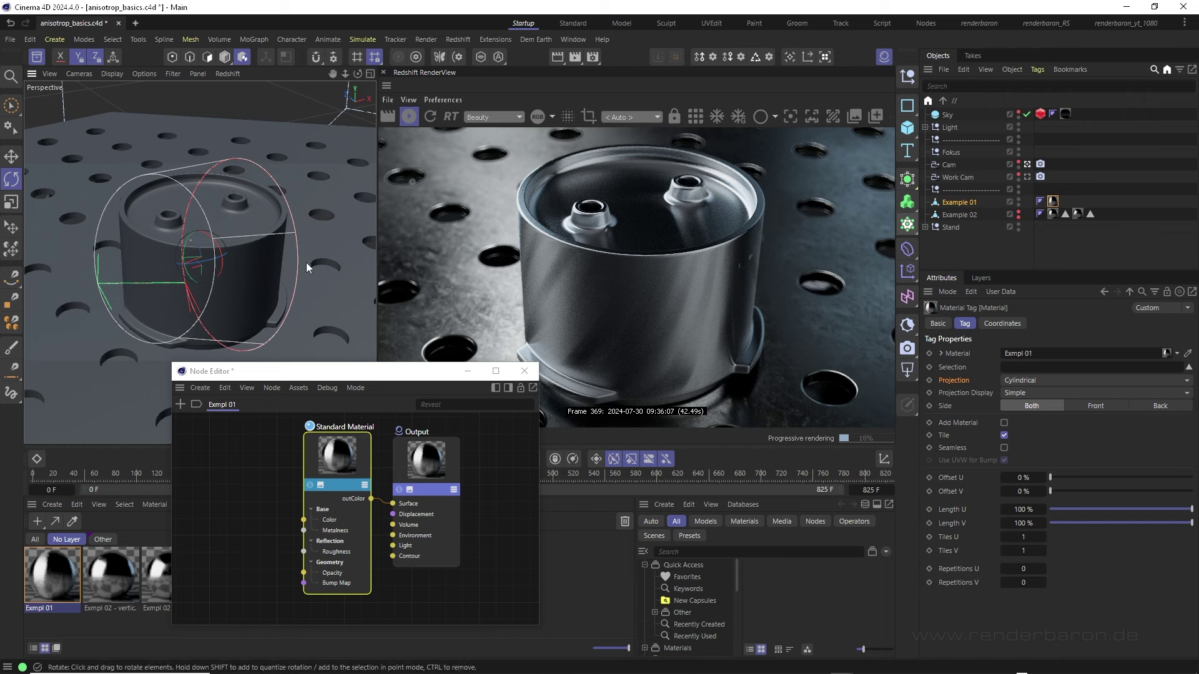
click(342, 448)
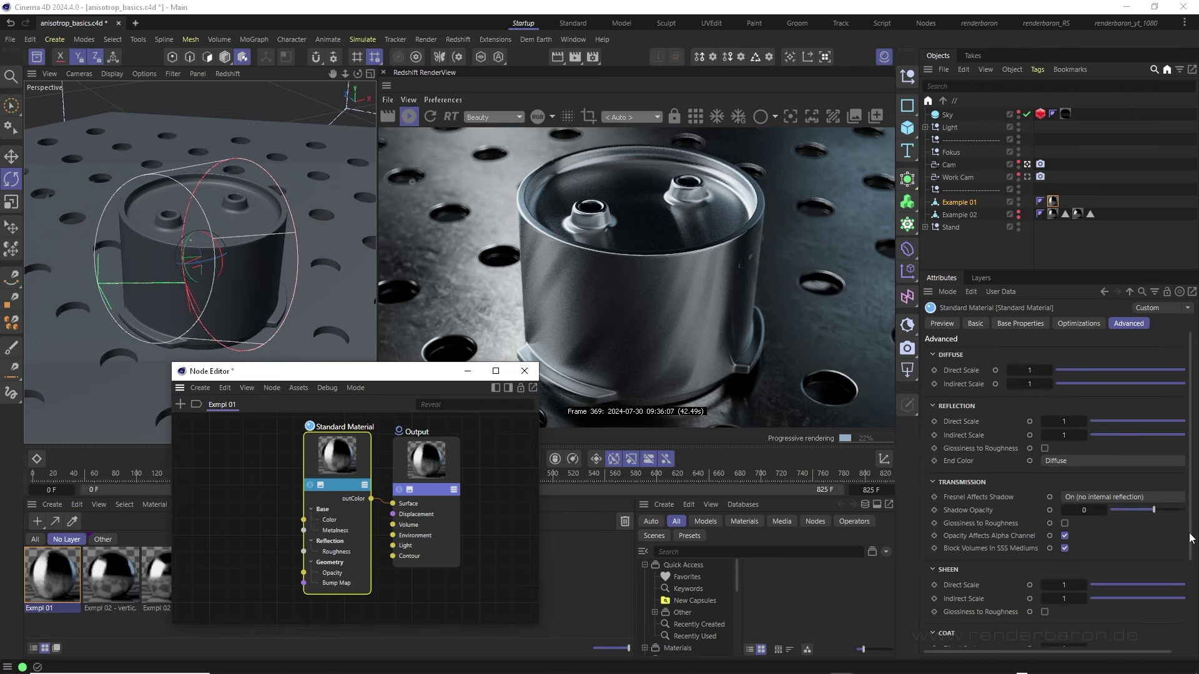
scroll(1191, 539, down, 3)
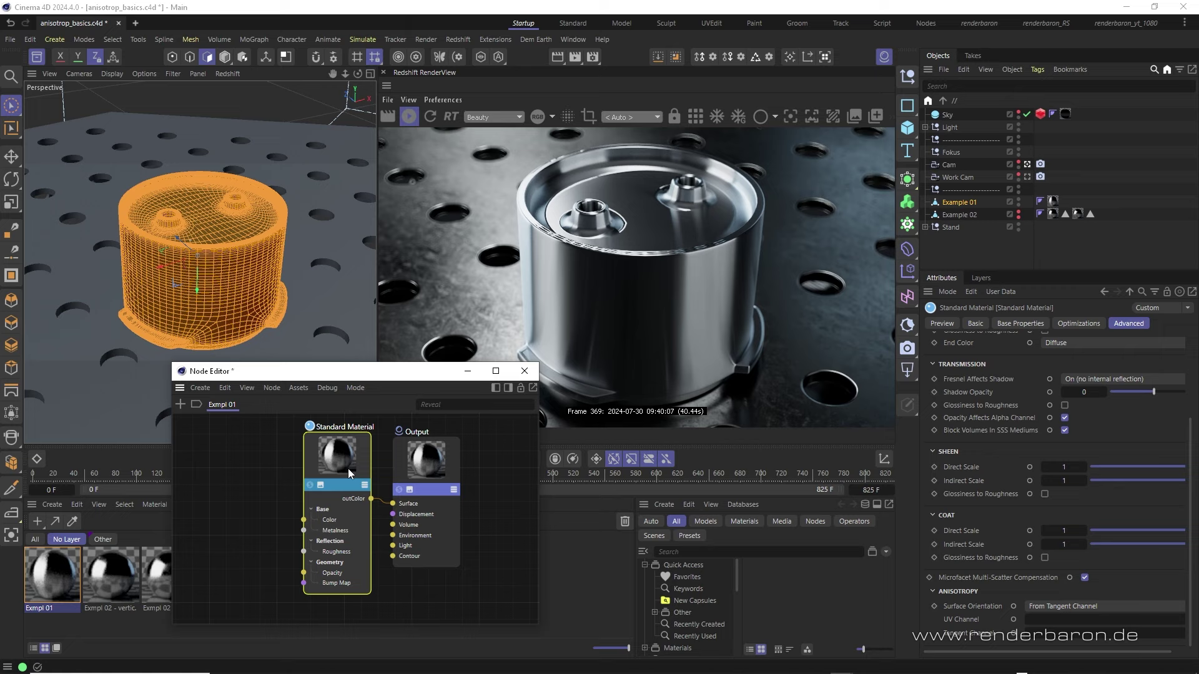
click(972, 633)
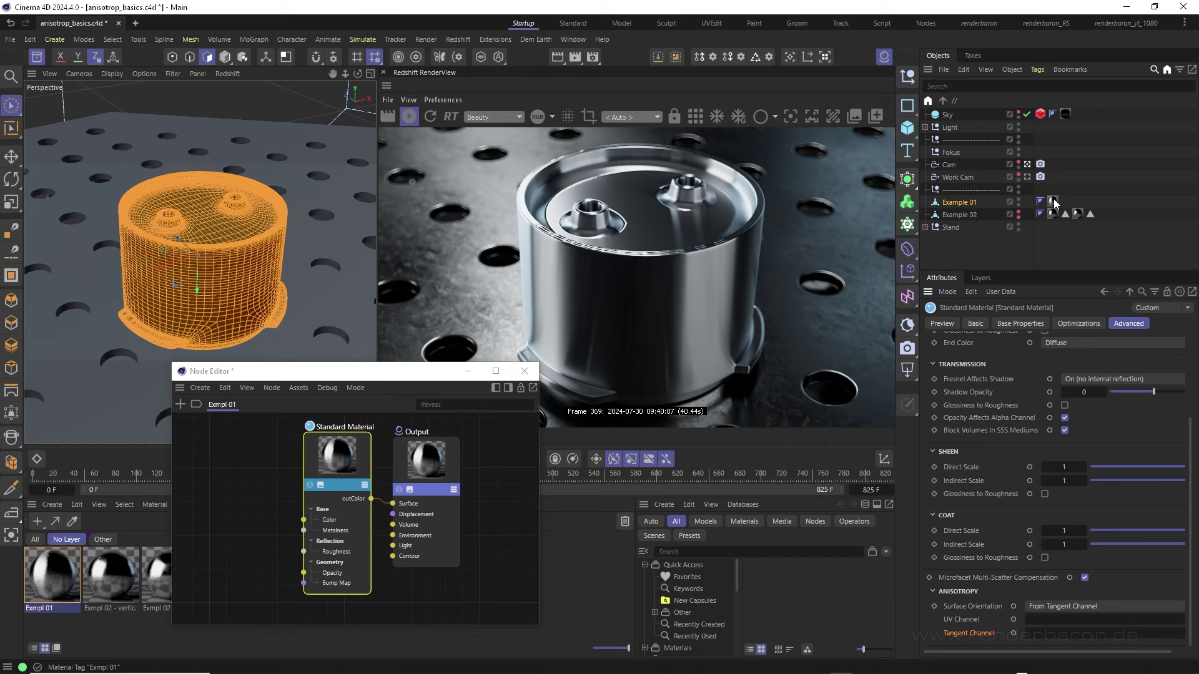
drag(1054, 203, 1069, 463)
drag(1042, 589, 1040, 620)
drag(1040, 202, 1042, 633)
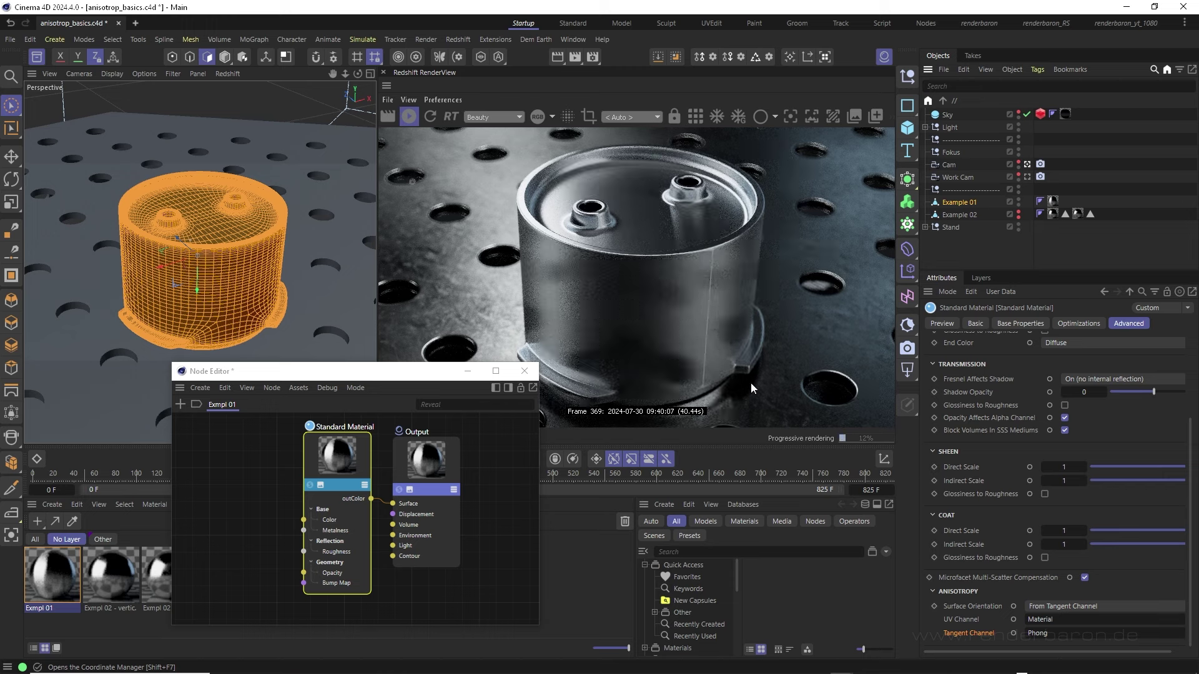
key(ctrl+z)
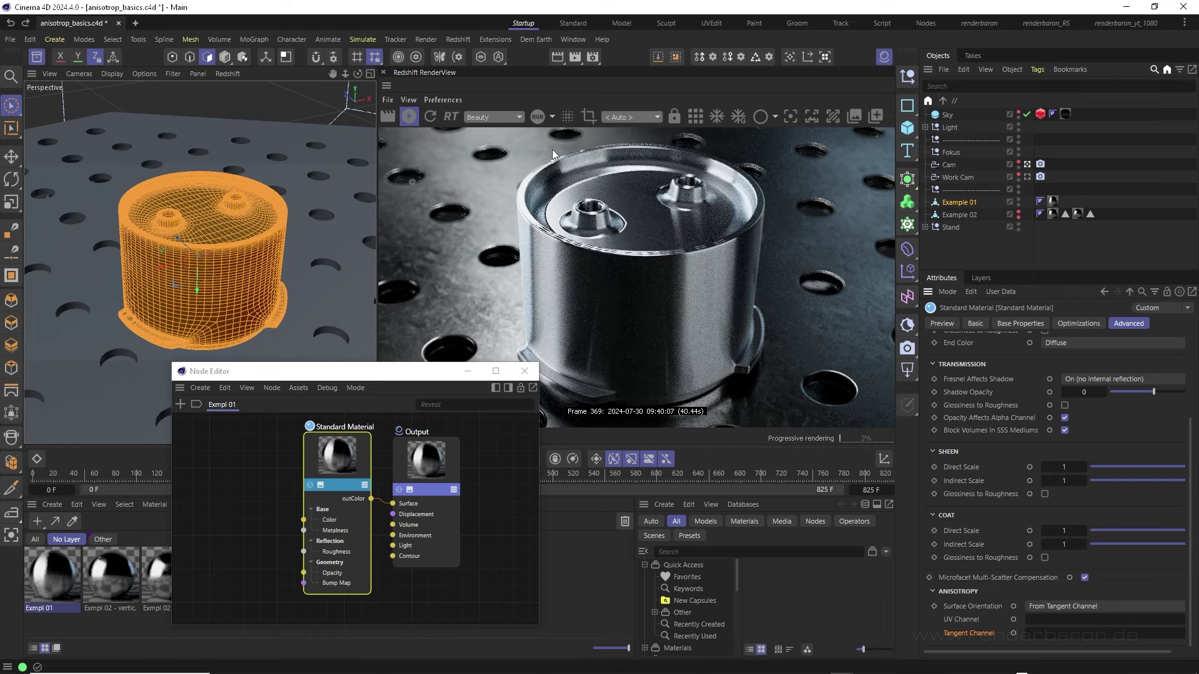
click(245, 55)
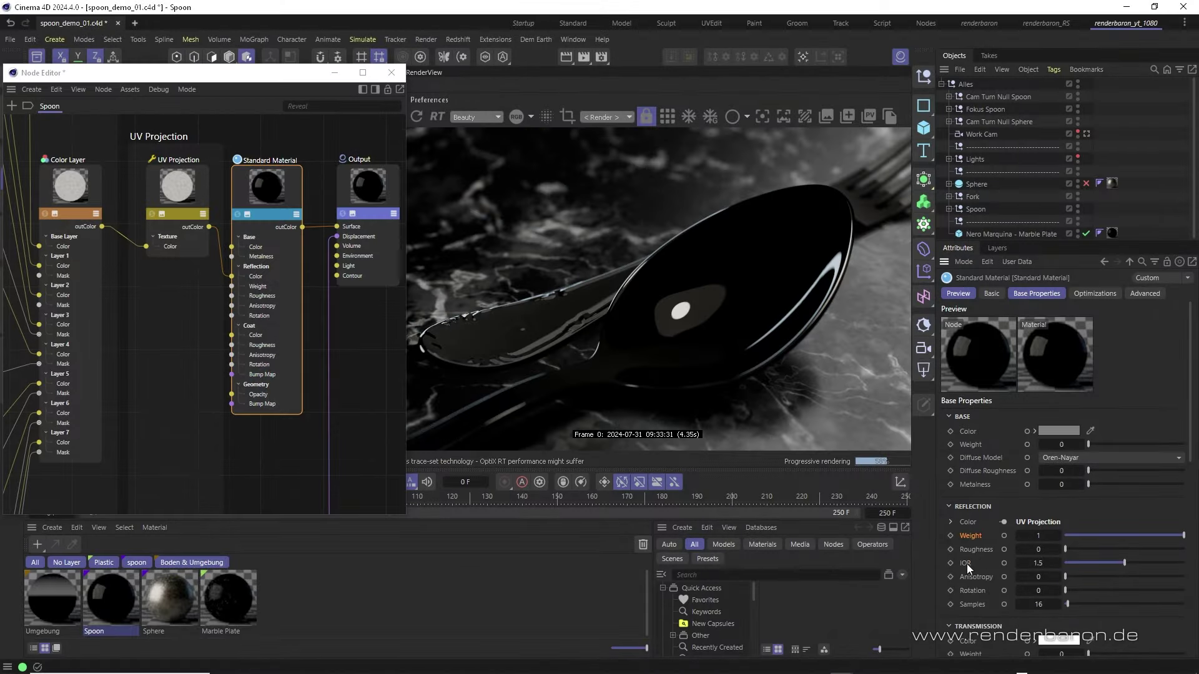
Enter reflection IOR 32 and roughness 0.5 in the Spoon's Standard Material
click(1037, 563)
key(Return)
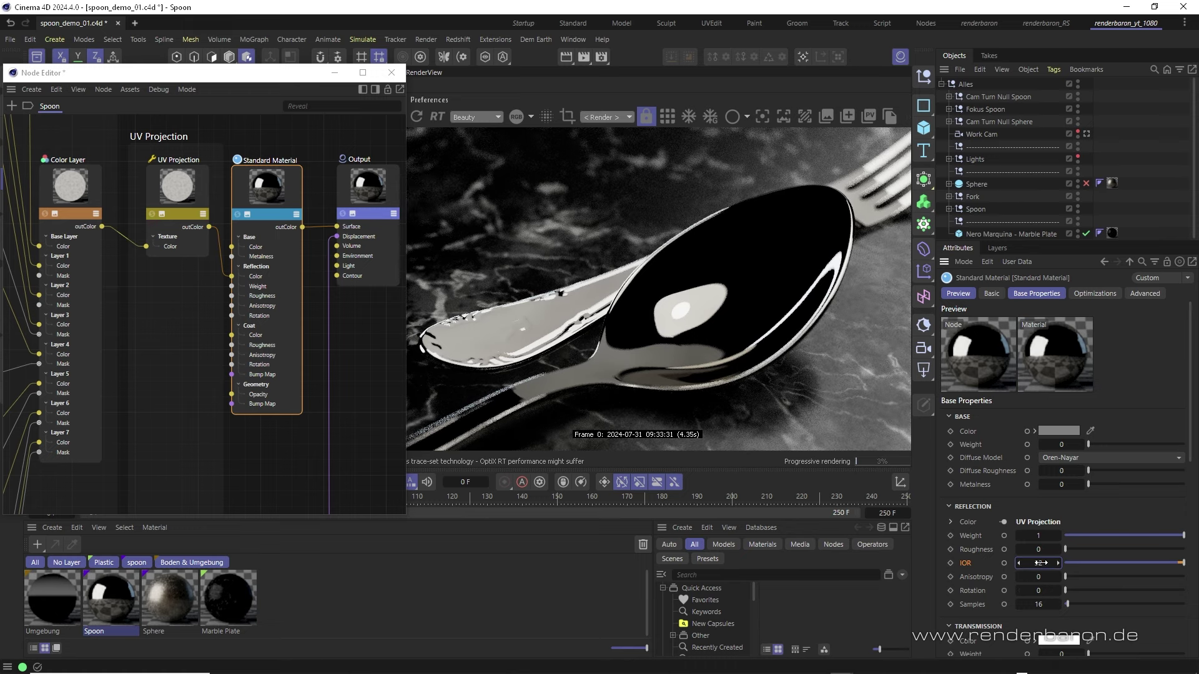
click(1041, 564)
click(1038, 549)
text(.5)
key(Return)
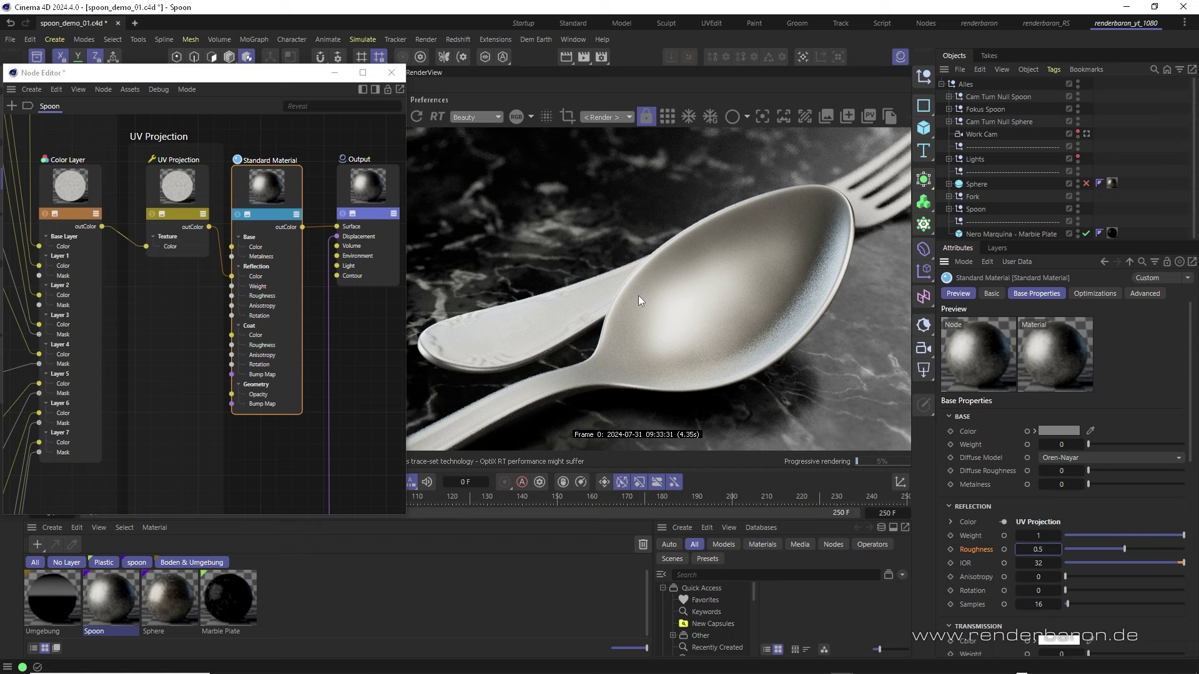
click(970, 522)
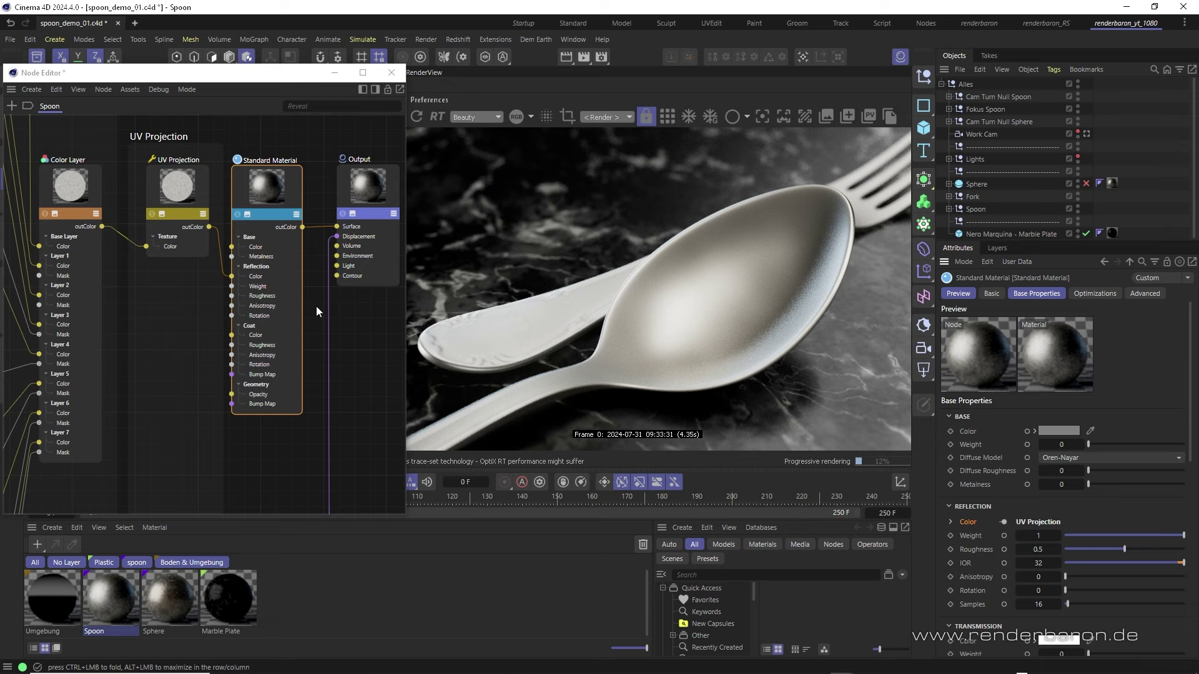
Solo the UV Projection output and enable Color Layer layers 1, 2 and 3
click(75, 193)
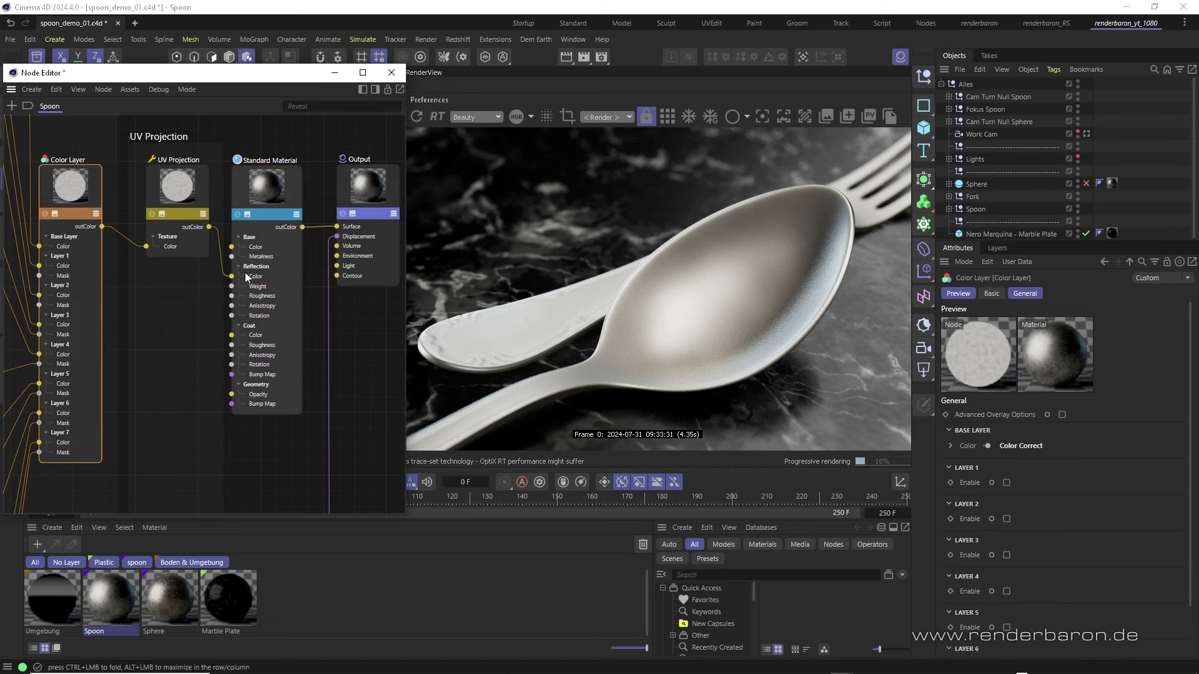
click(151, 214)
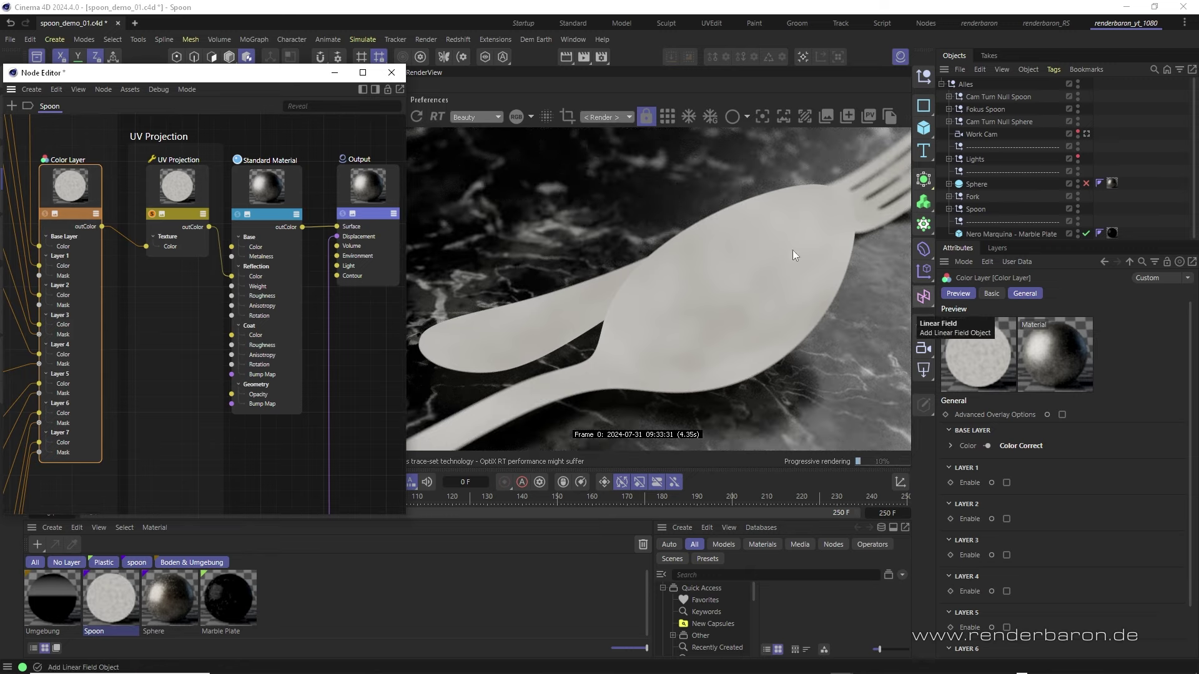
click(1007, 483)
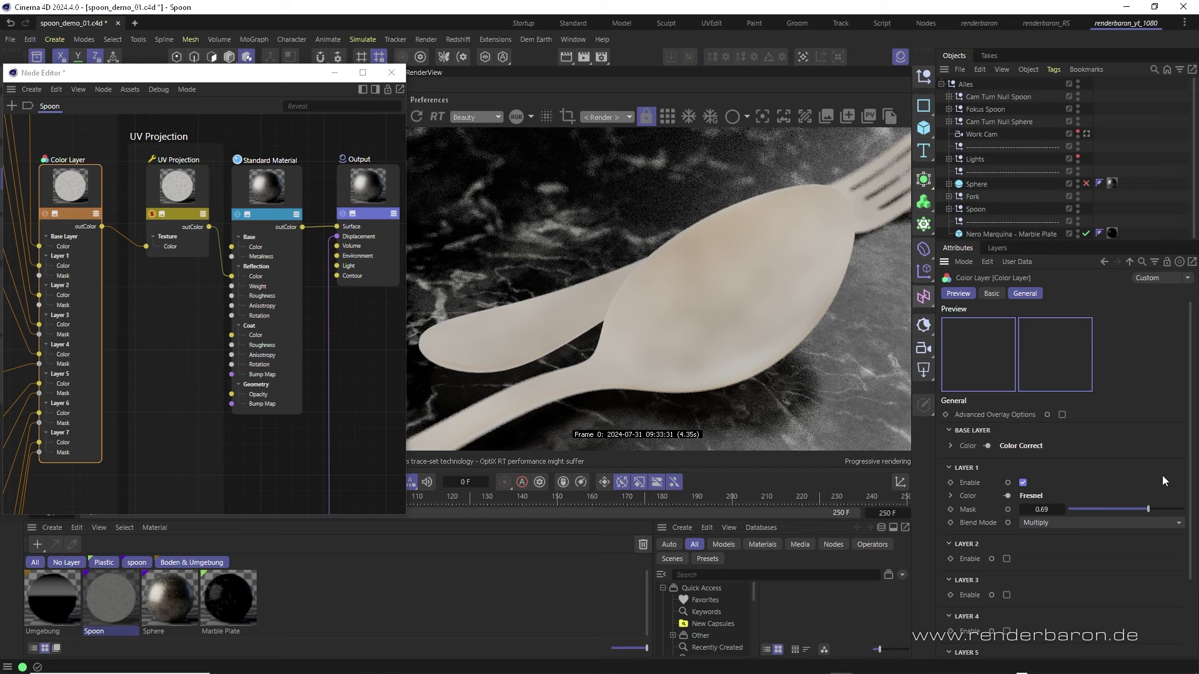
scroll(1192, 470, down, 1)
scroll(1191, 470, down, 2)
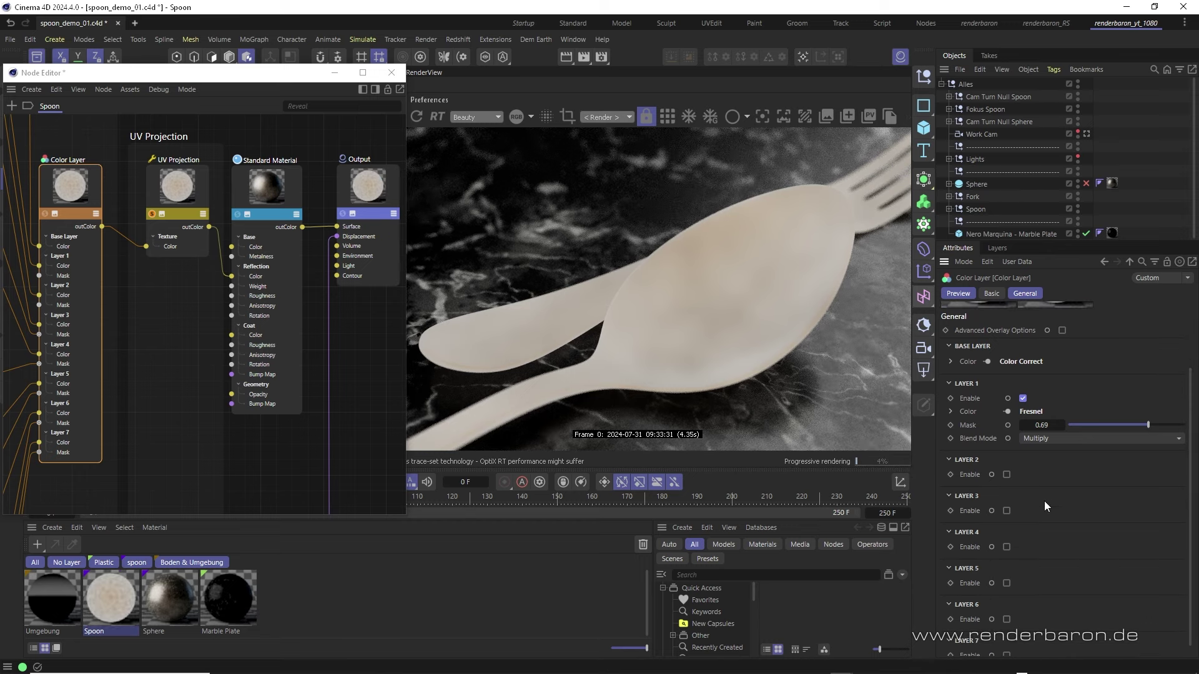
click(1007, 476)
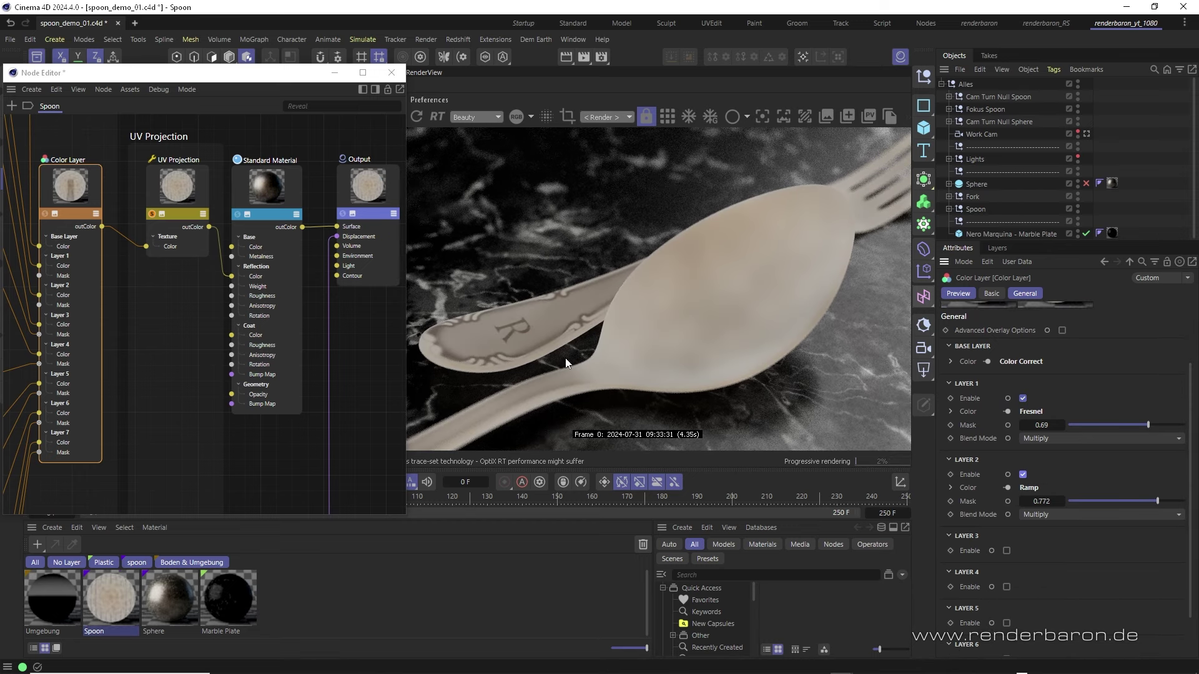
click(1006, 551)
Enable Color Layer layers 4, 5 (Maxon Noise) and 6
scroll(1185, 597, down, 3)
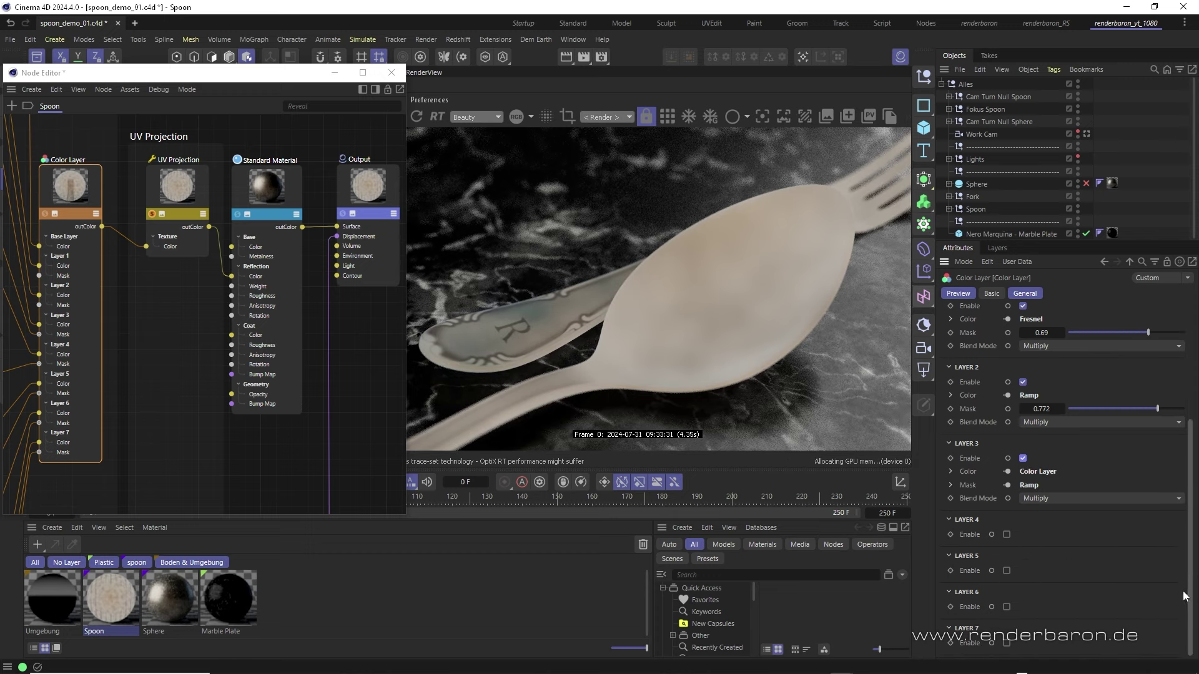
click(1005, 535)
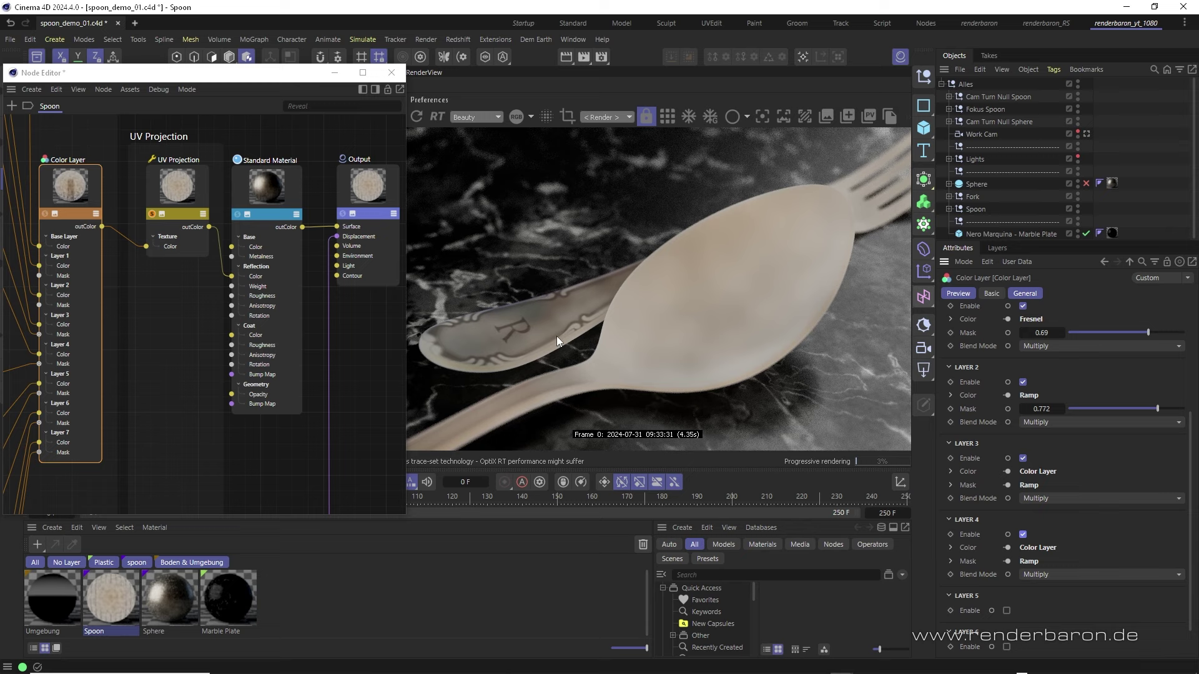
click(1006, 612)
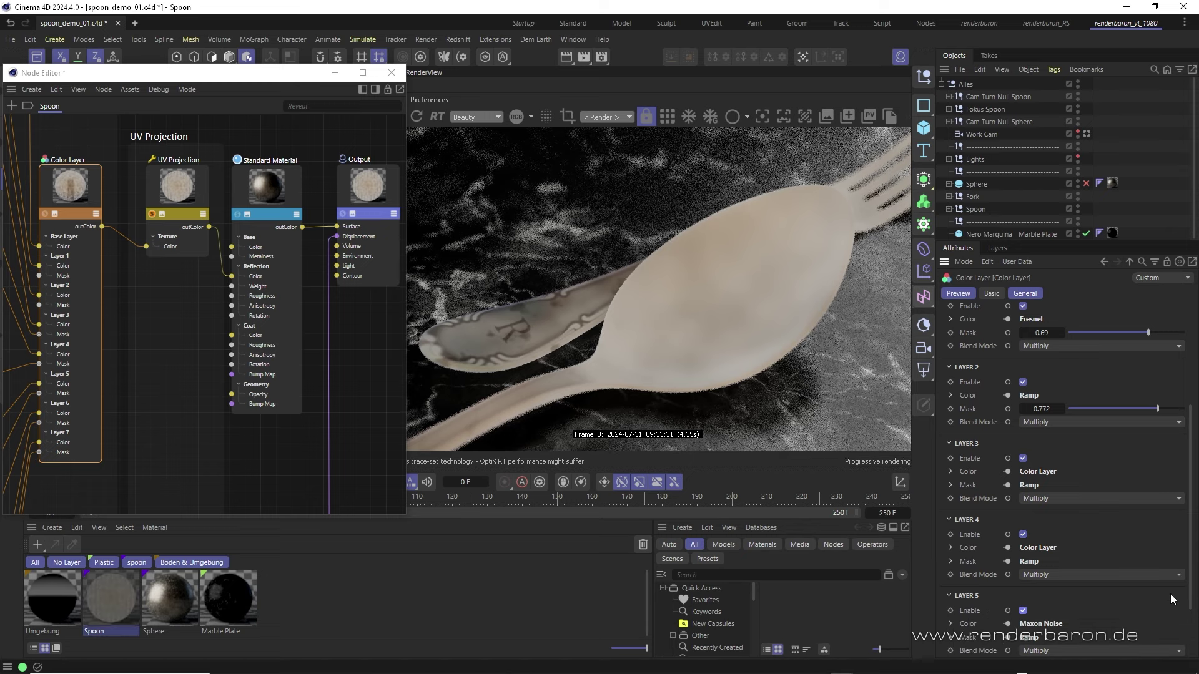
scroll(1190, 626, down, 2)
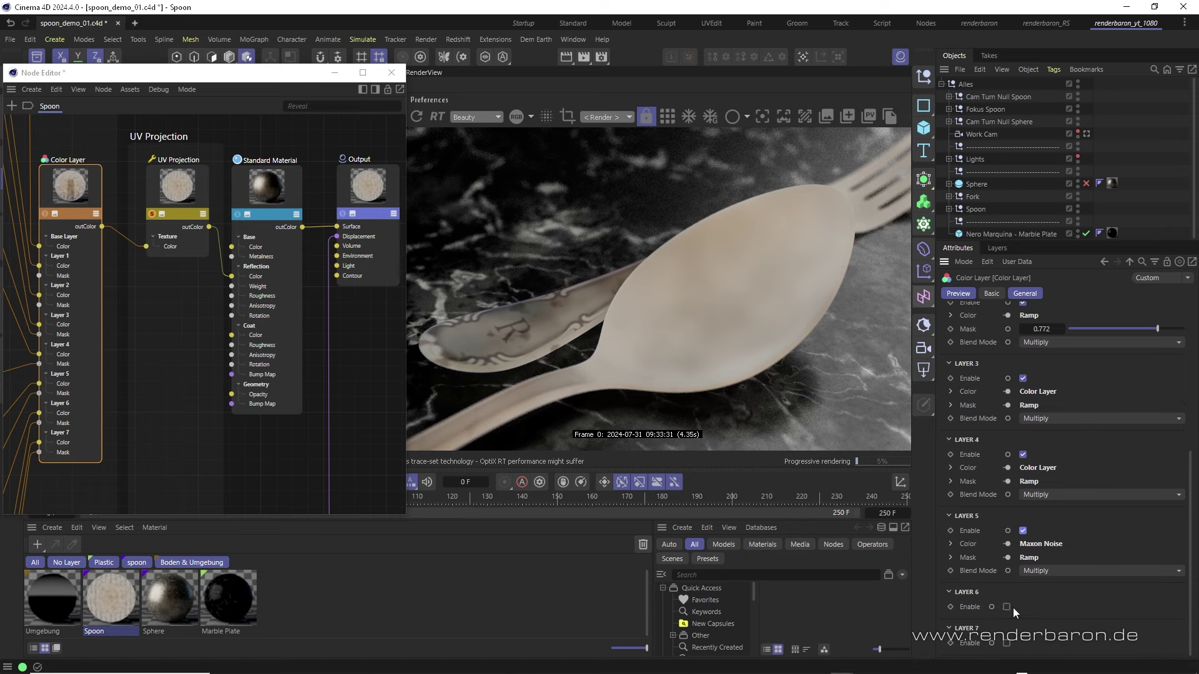
click(1006, 607)
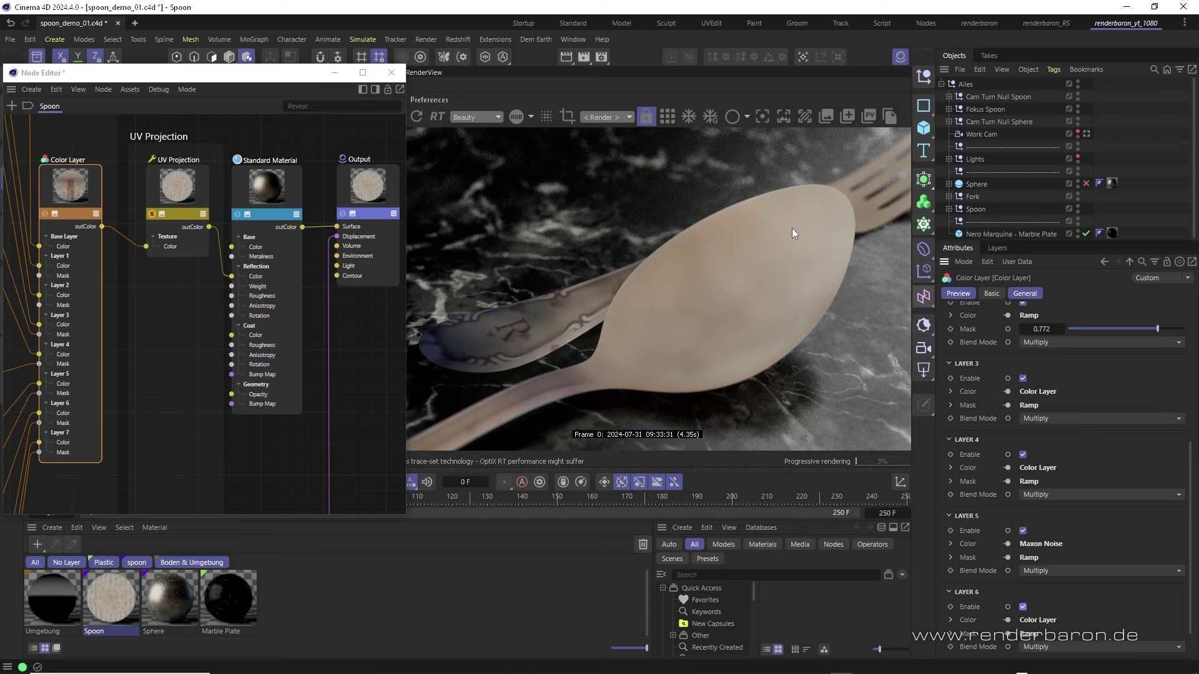
scroll(1188, 586, down, 2)
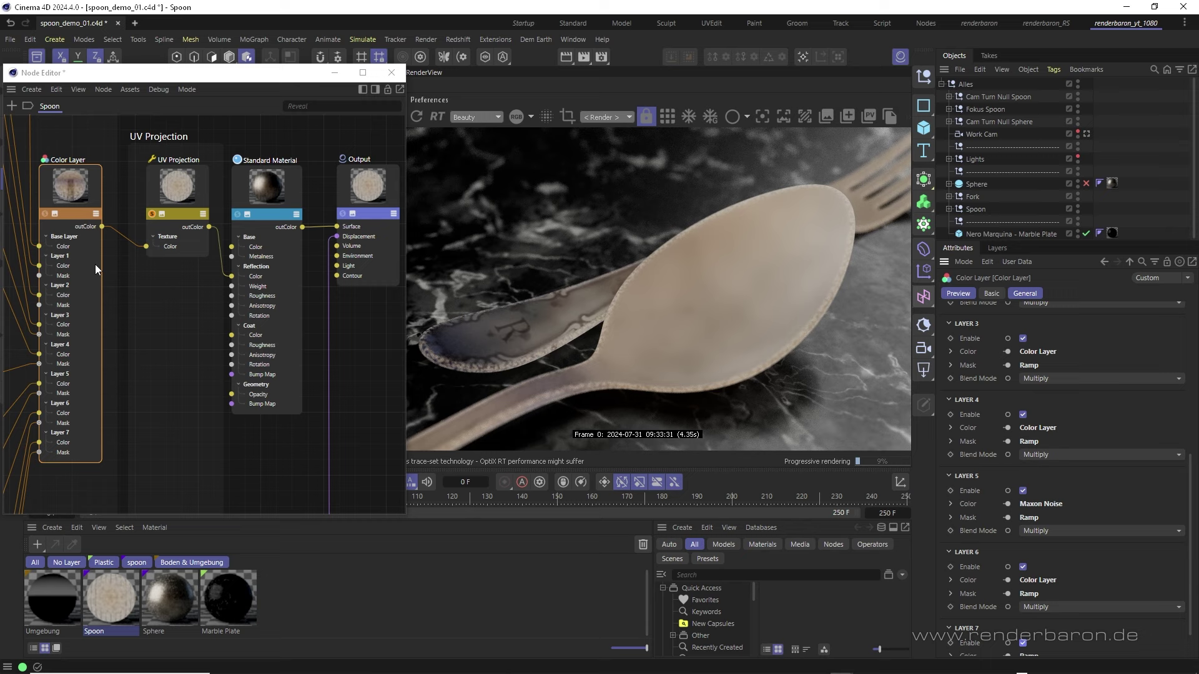
Solo both Maxon Noise nodes, the Fresnel, then the nested Color Layer on the spoon
middle_drag(95, 266, 345, 307)
scroll(220, 245, up, 5)
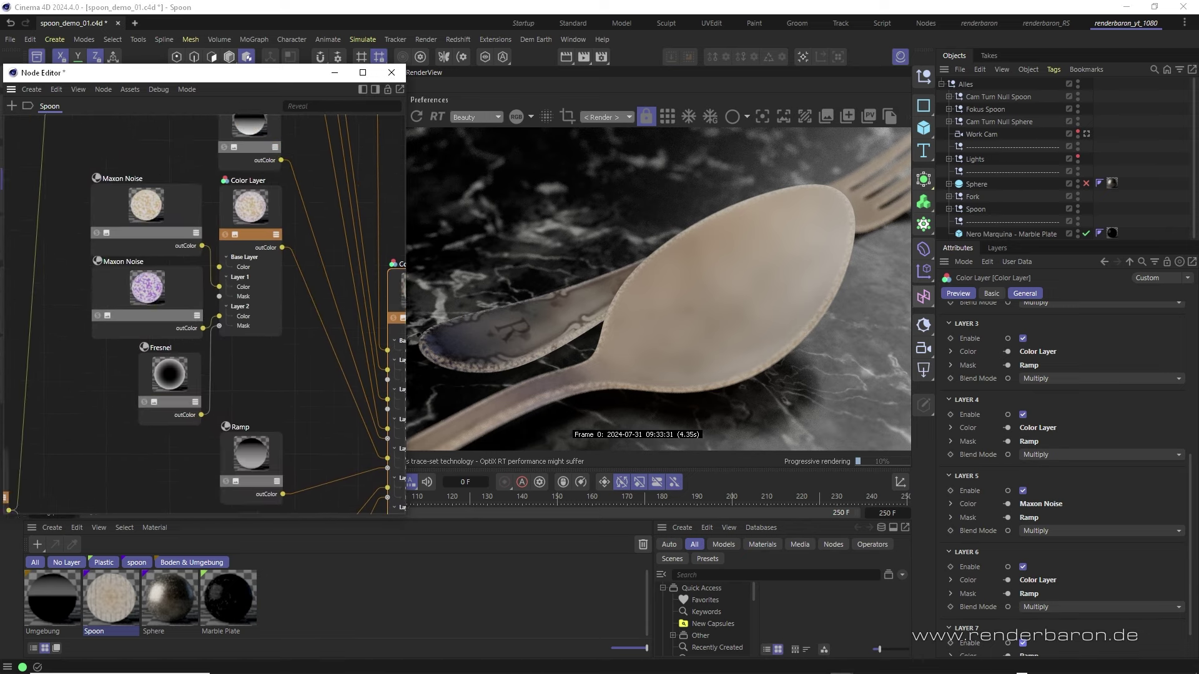
click(220, 244)
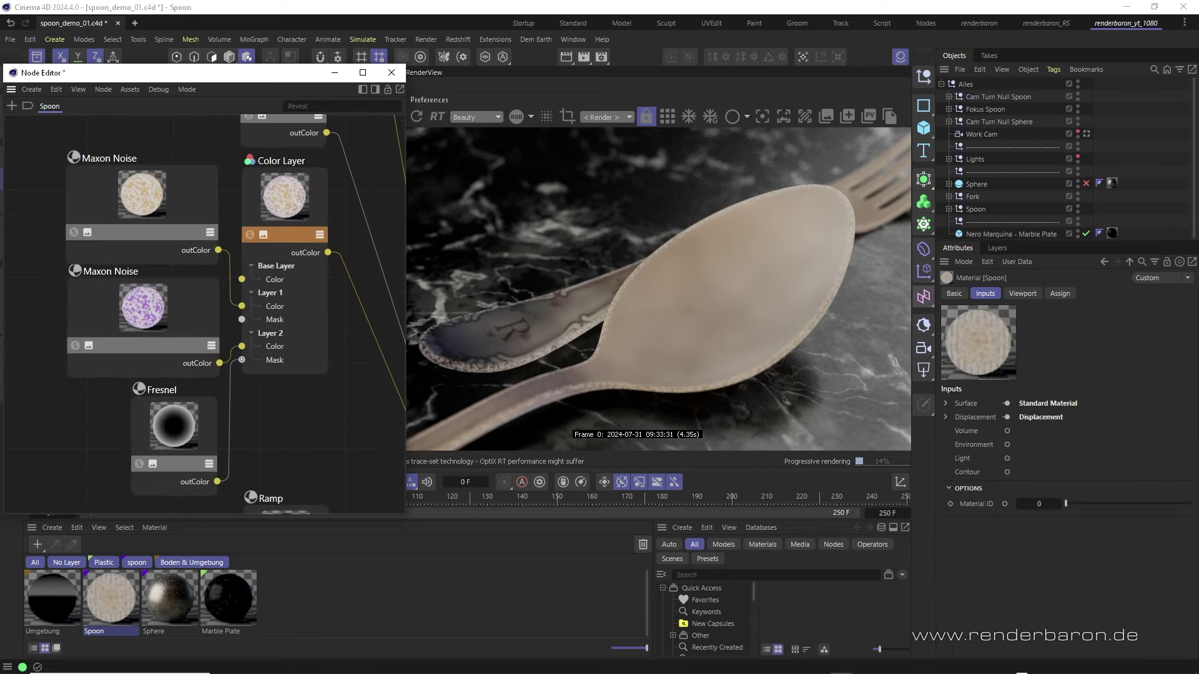
middle_drag(125, 262, 138, 247)
click(74, 231)
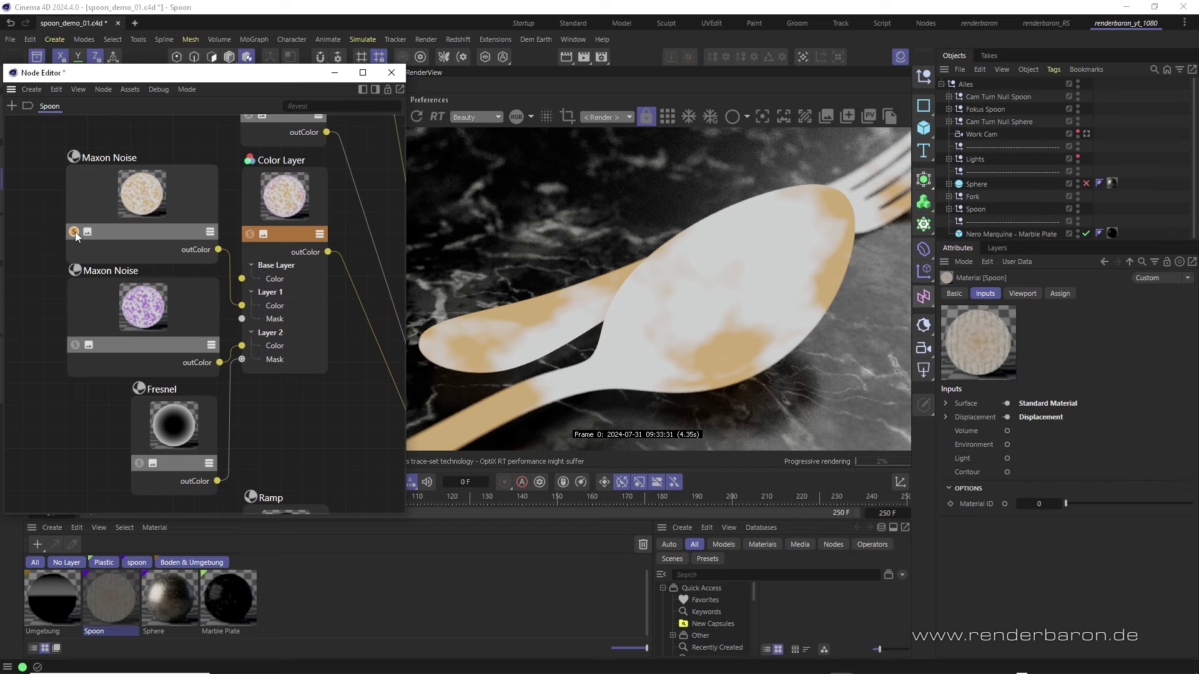
click(74, 345)
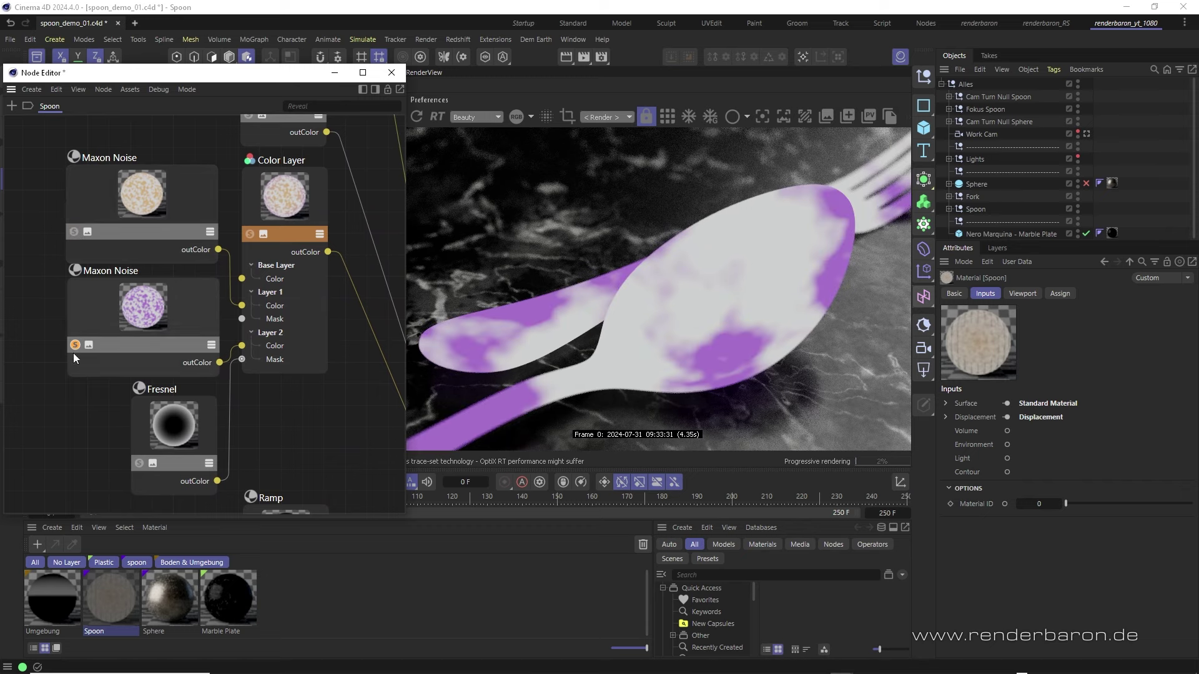
click(139, 463)
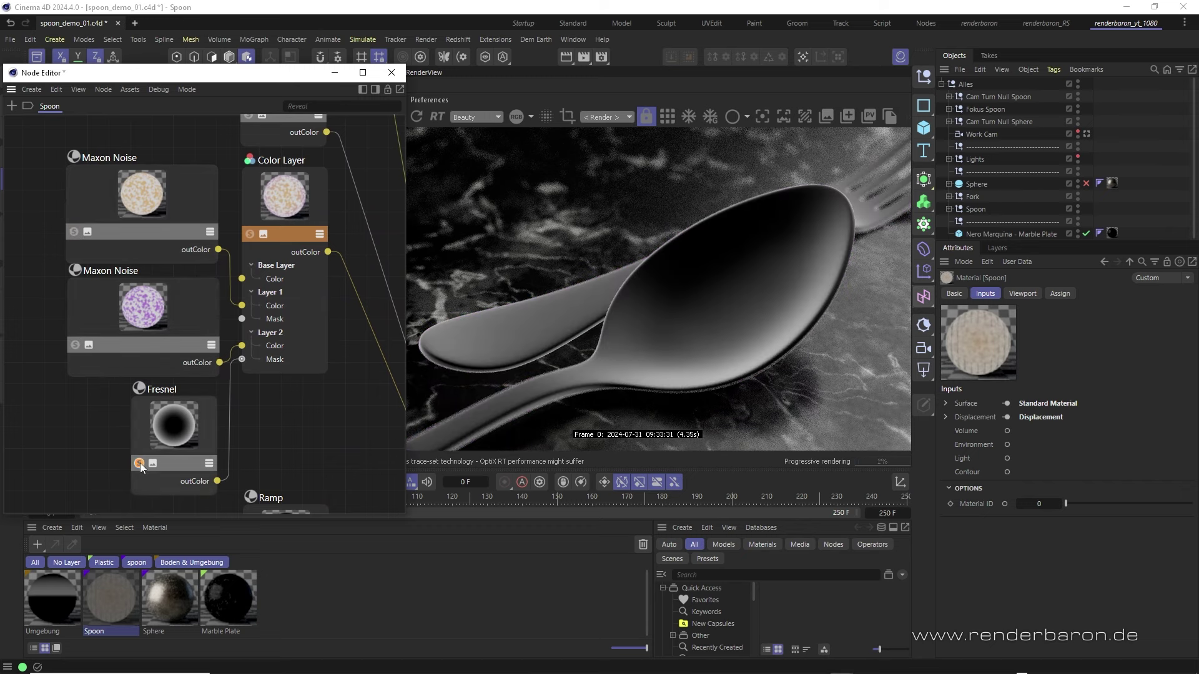
click(250, 235)
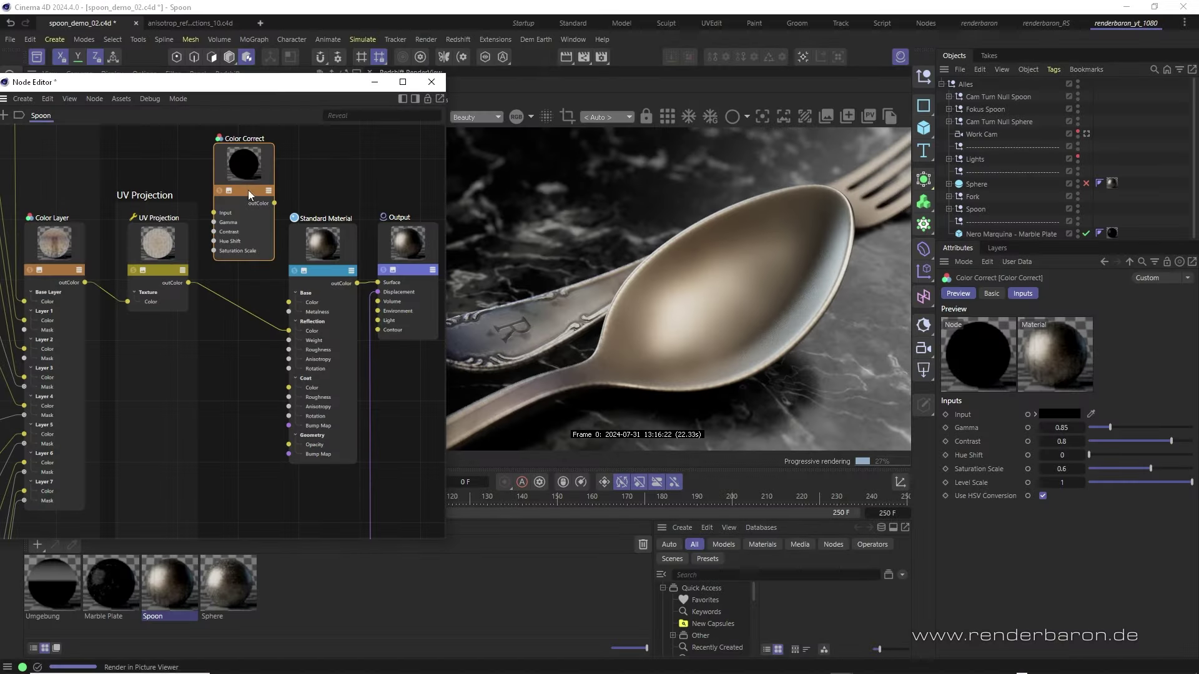
Nudge the Color Correct node and wire its outColor into the Standard Material's Reflection Color
drag(246, 159, 242, 164)
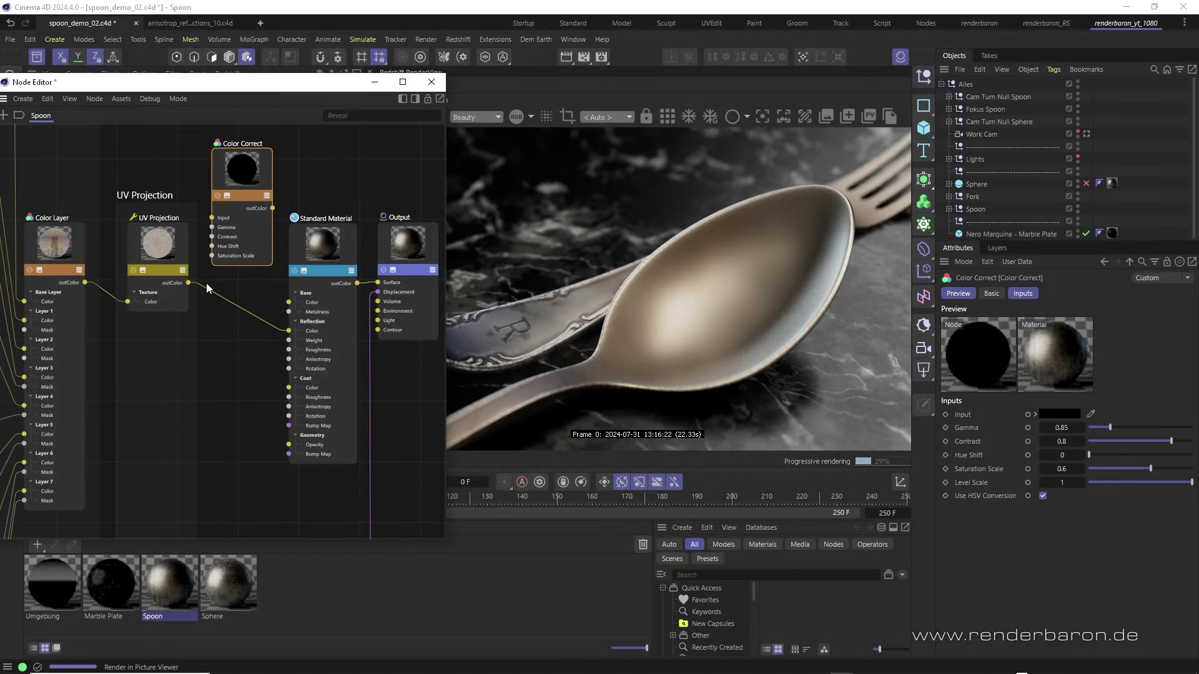
mouse_move(206, 283)
mouse_down()
mouse_move(272, 209)
mouse_move(211, 229)
mouse_move(187, 283)
mouse_up()
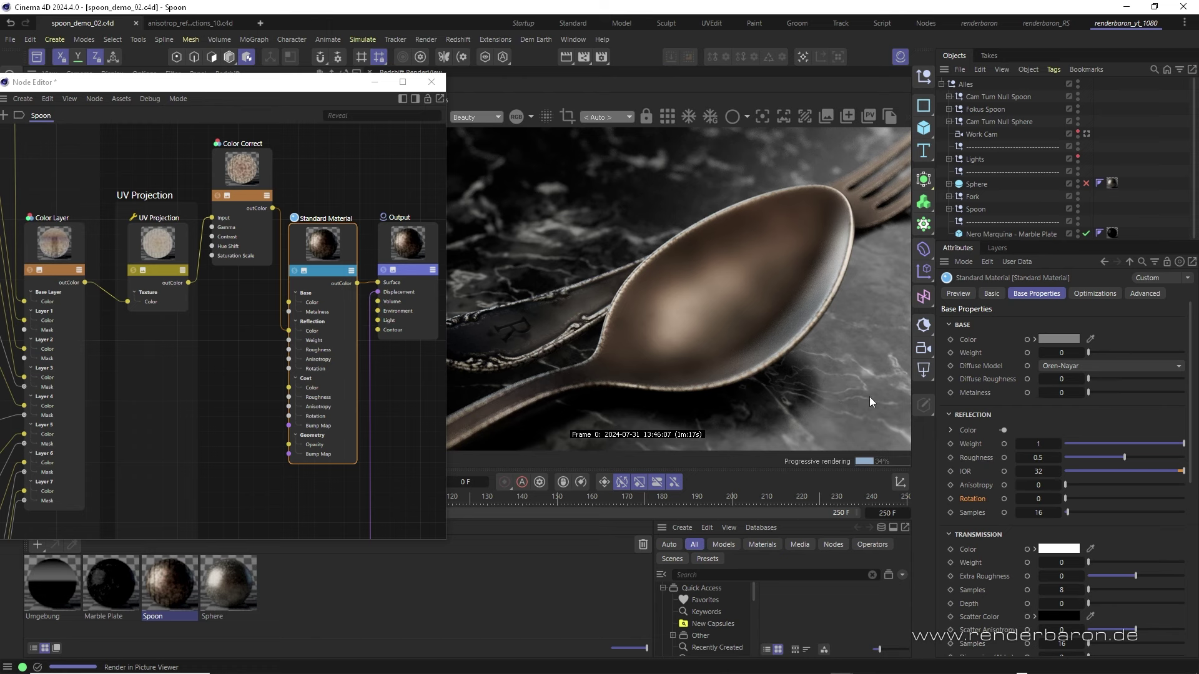
Set Anisotropy Surface Orientation to From Tangent Channel on the Advanced tab
click(1151, 294)
drag(1191, 350, 1197, 518)
click(1074, 606)
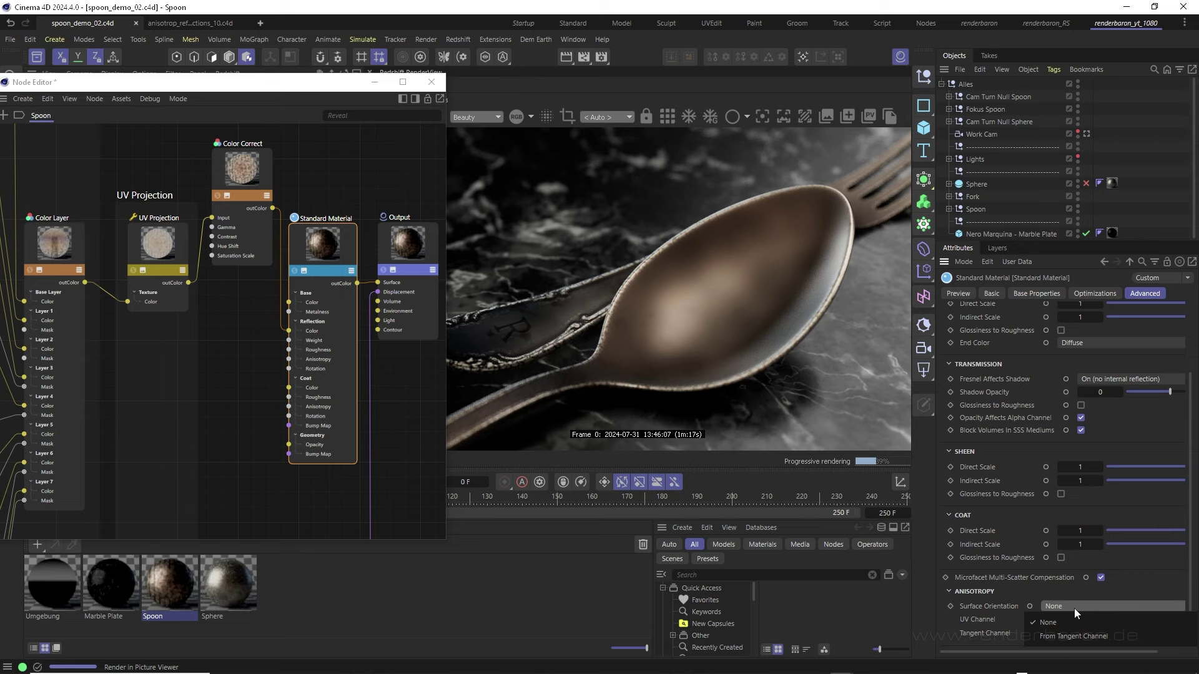
click(1073, 631)
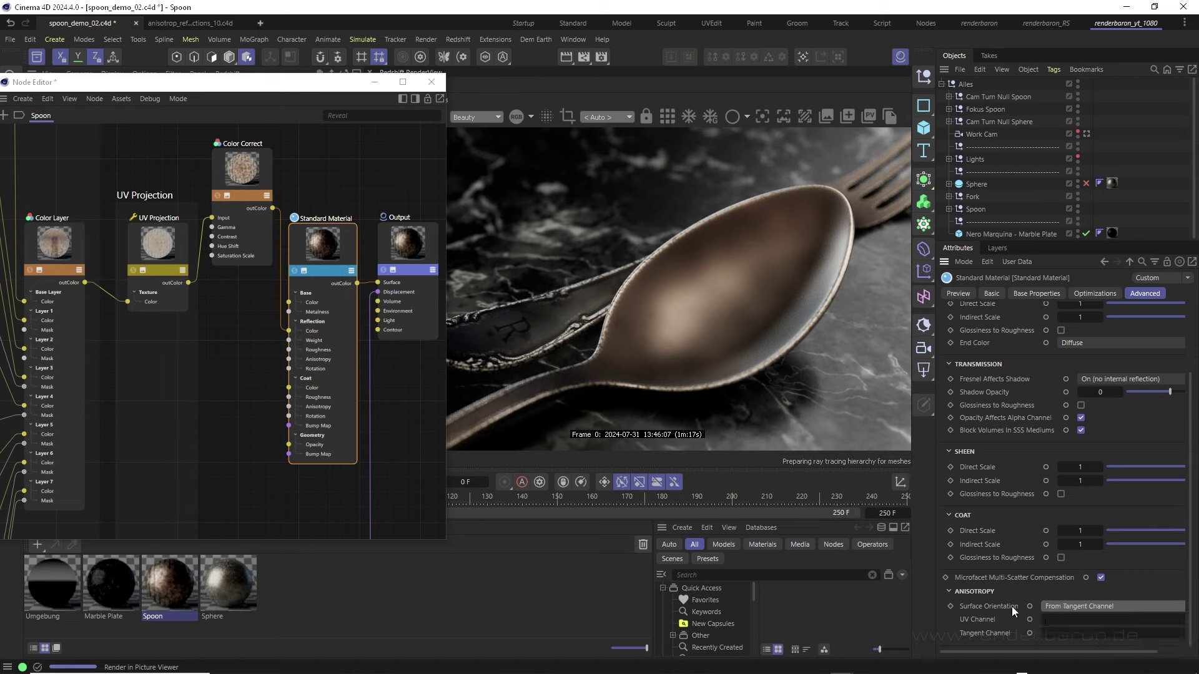
Raise Reflection Anisotropy in Base Properties toward full strength of 1
click(1031, 294)
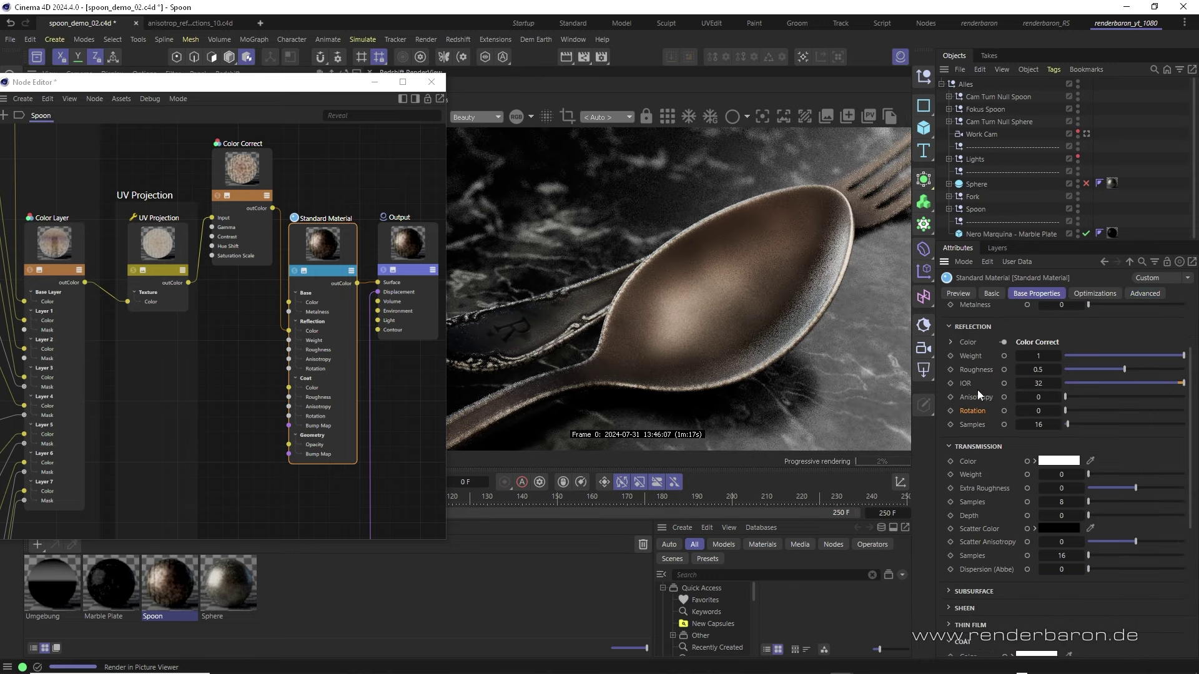
drag(1073, 399, 1184, 401)
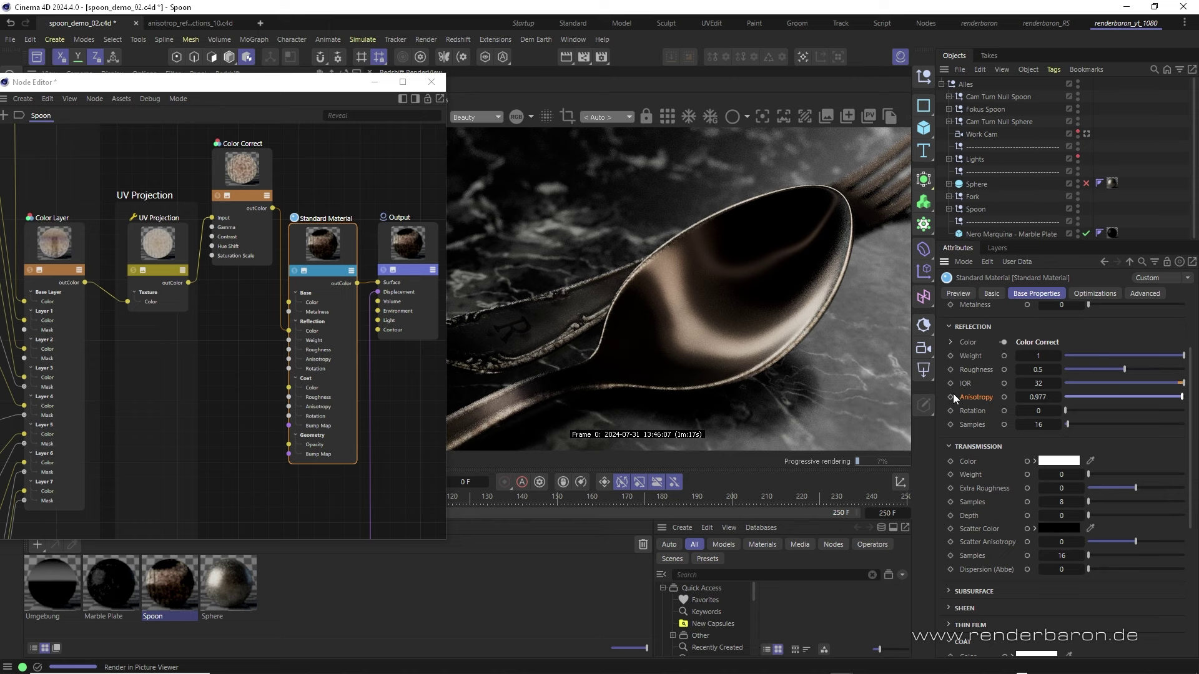
click(1038, 411)
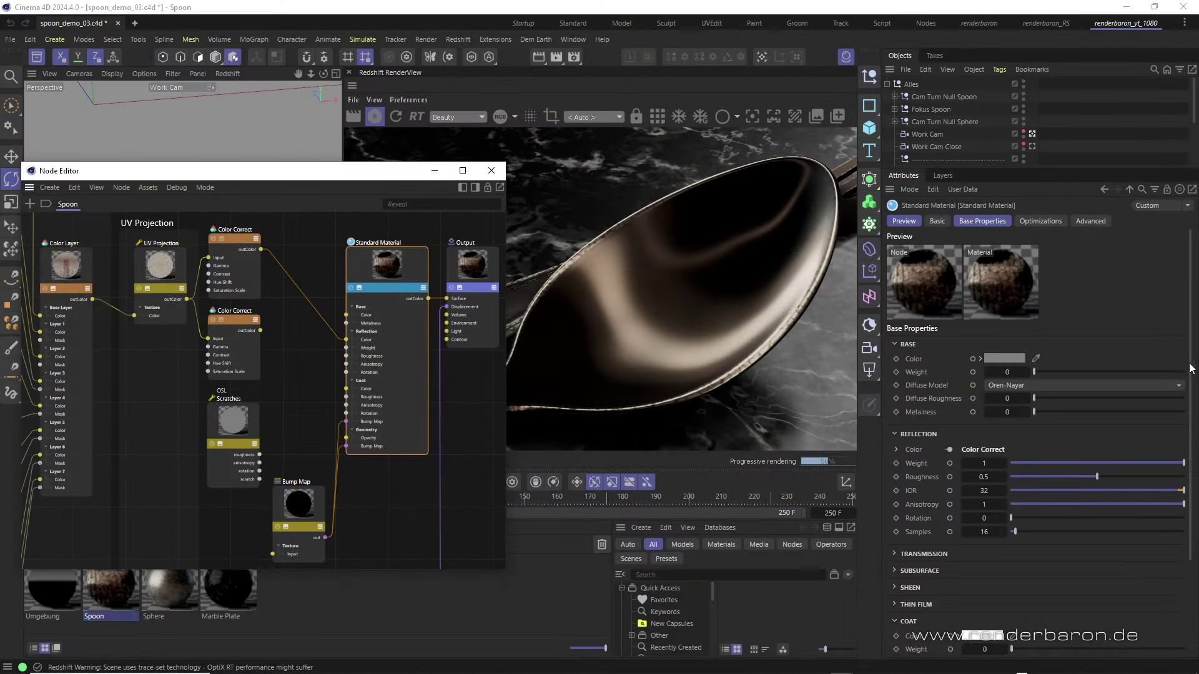
Raise Coat Weight to 0.873 and wire the second Color Correct's outColor into Coat Color
scroll(1032, 499, down, 5)
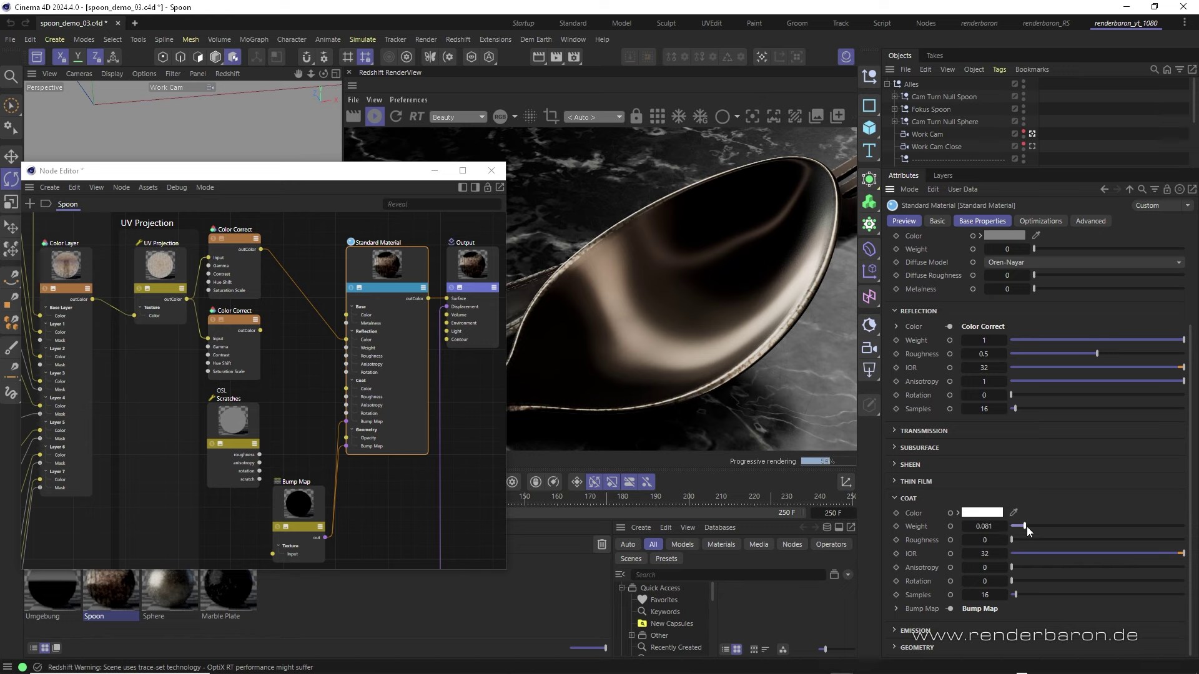
drag(1039, 528, 1163, 530)
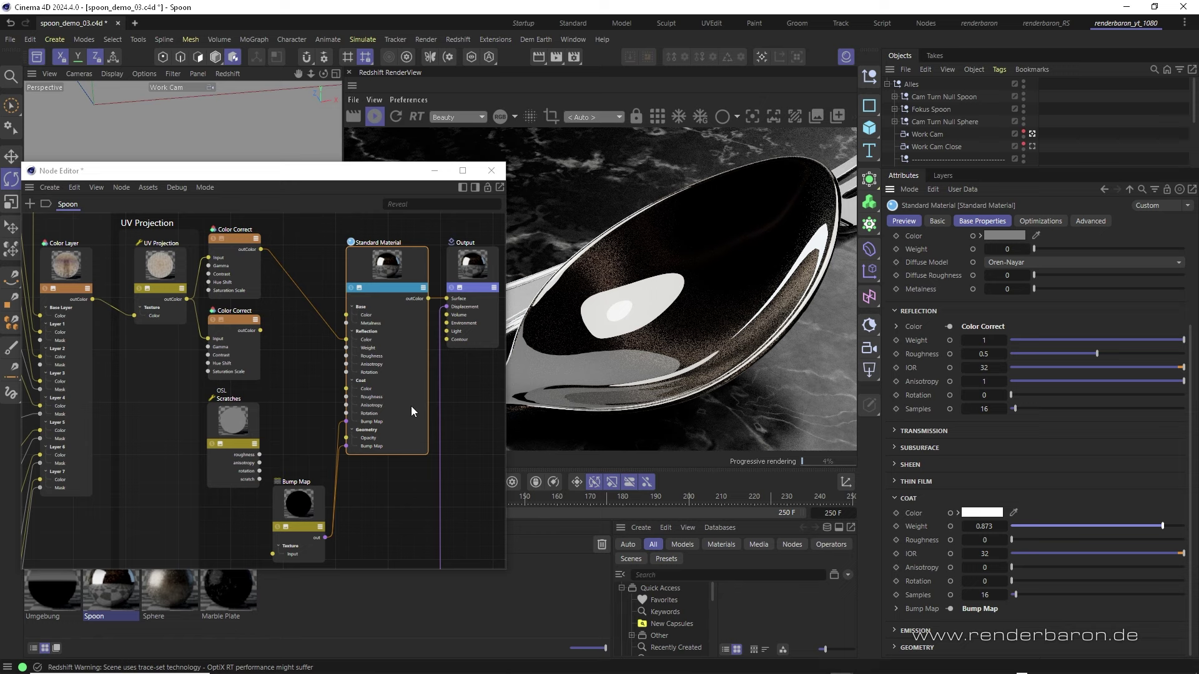
drag(347, 392, 261, 335)
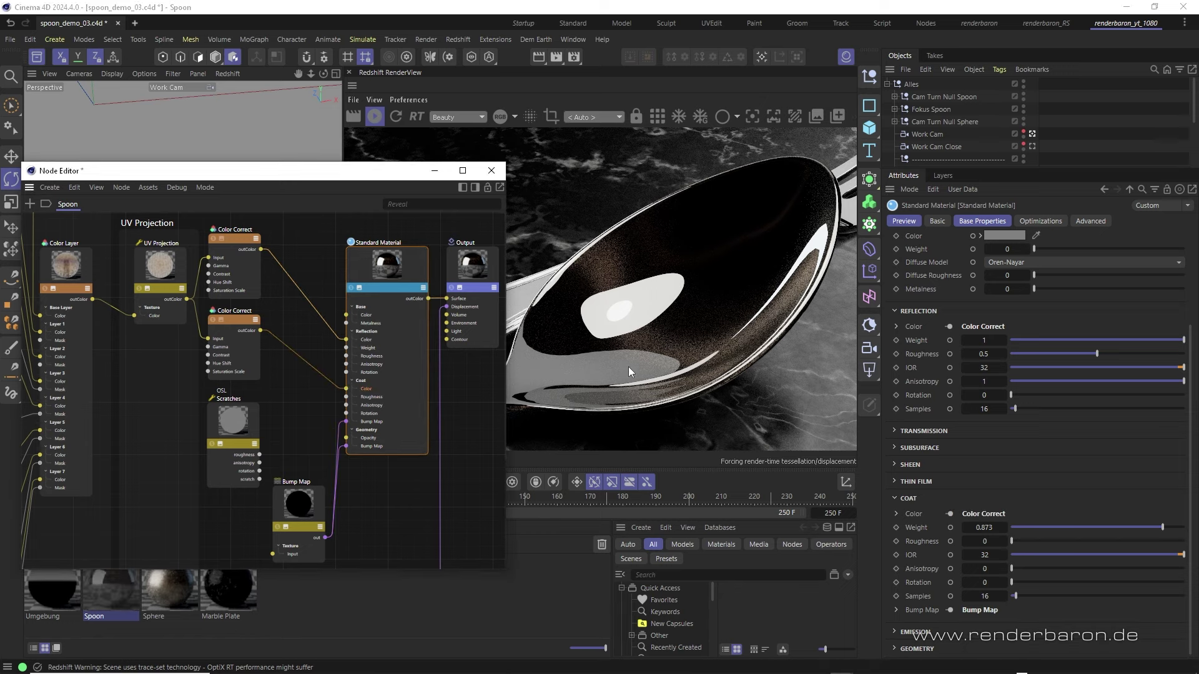
click(228, 336)
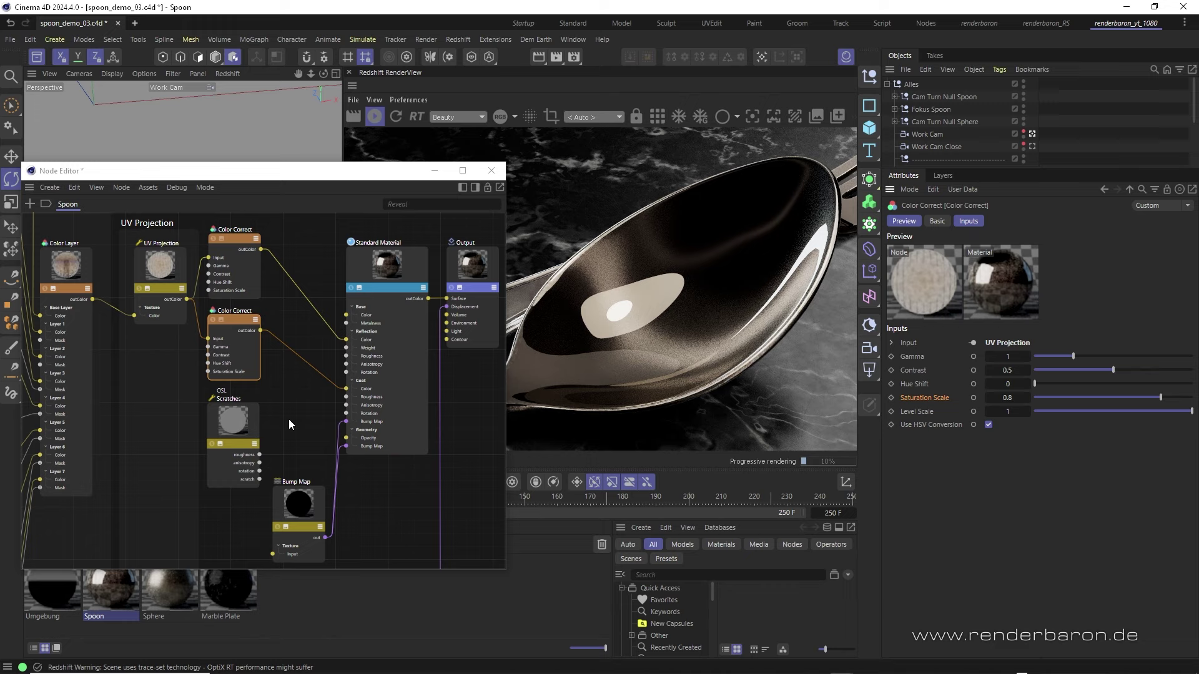
Solo the OSL Scratches node and view it through the Work Cam Close camera
click(228, 421)
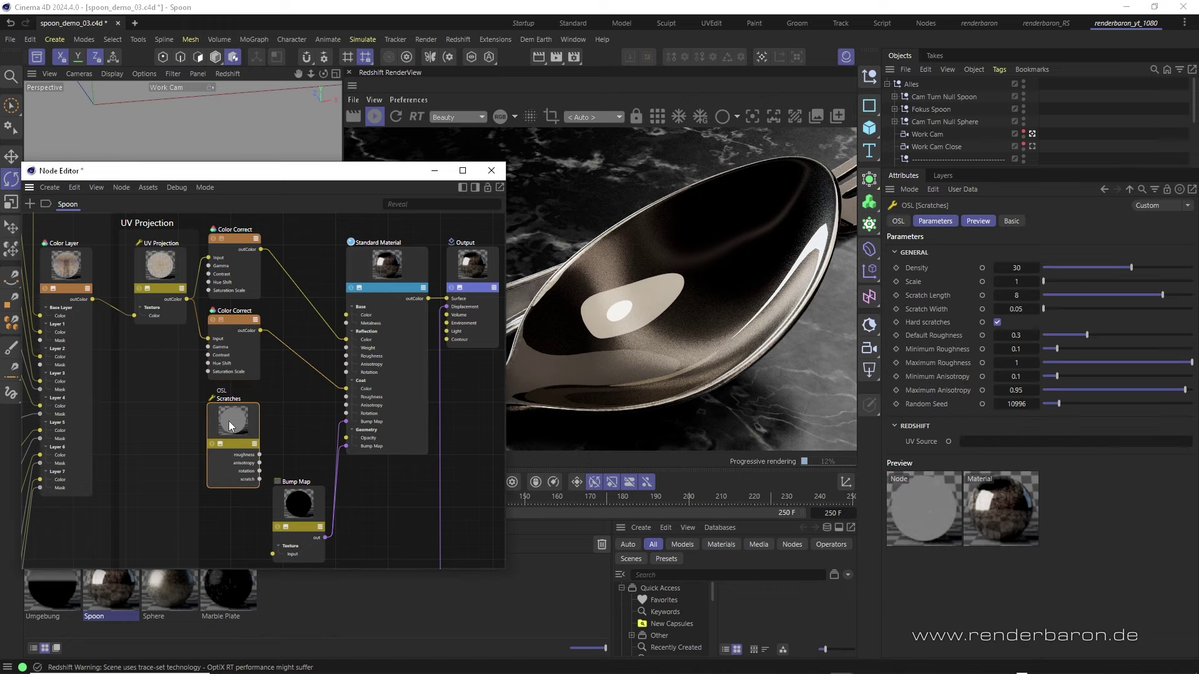
drag(228, 421, 229, 423)
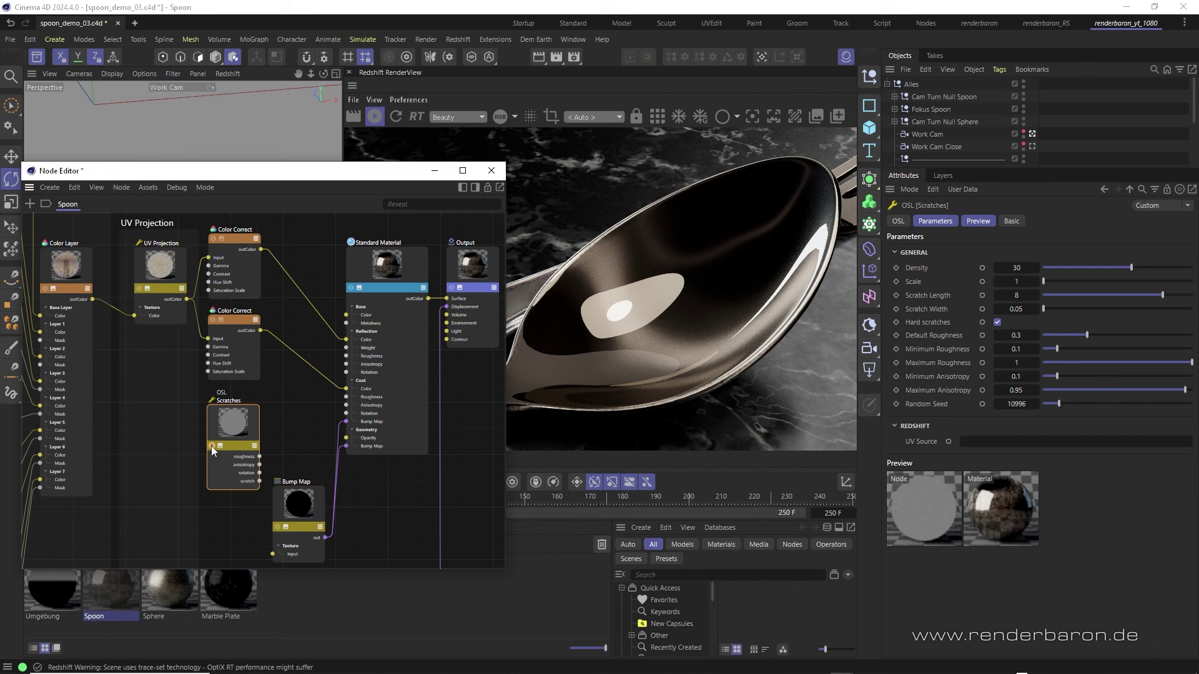
click(212, 446)
click(1032, 146)
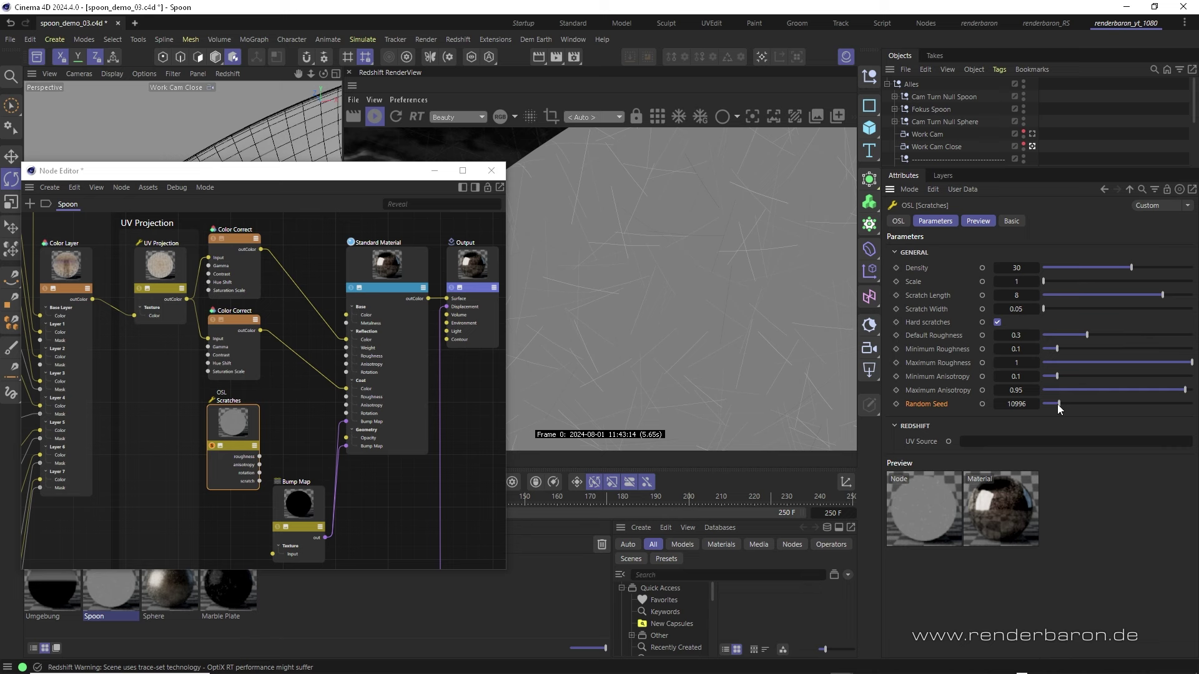
Set Random Seed to 7676 and wire Scratches roughness into the material's Reflection Roughness
drag(1058, 403, 1054, 406)
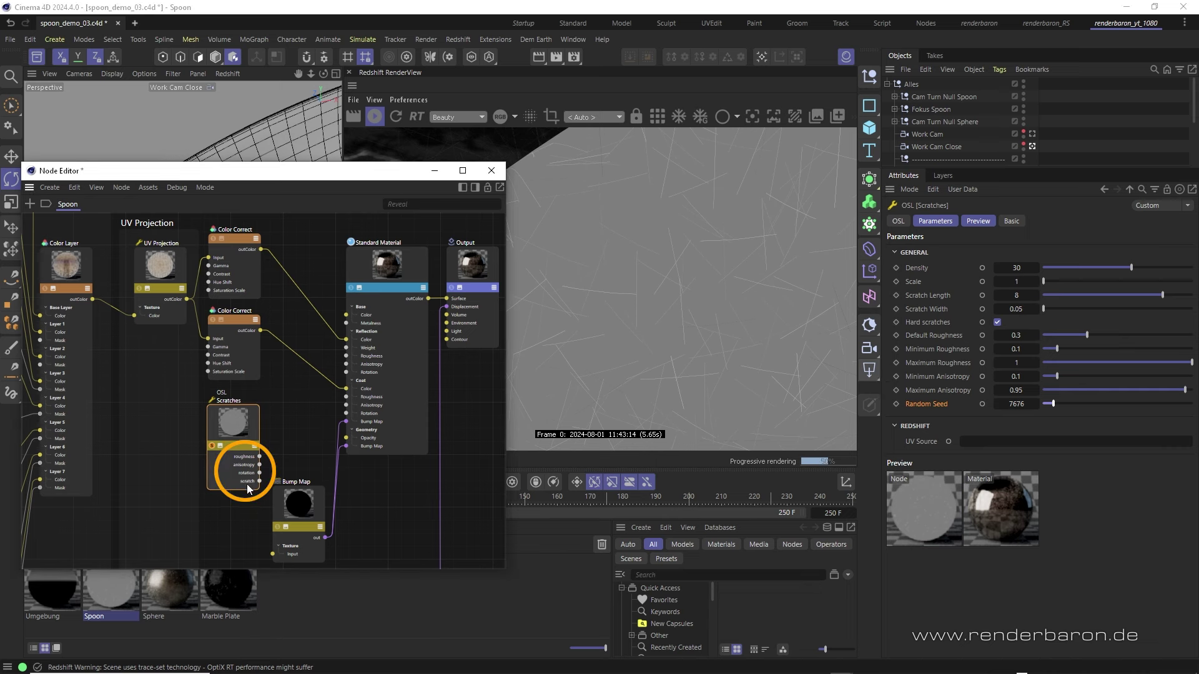
drag(260, 457, 447, 299)
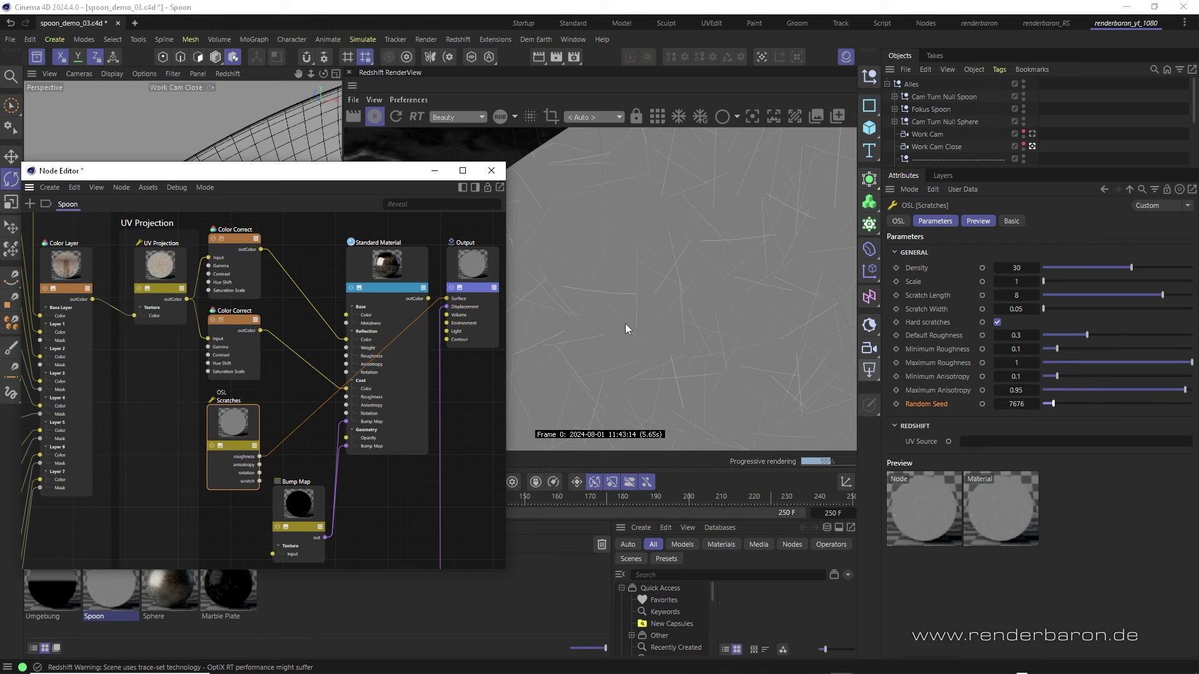
click(1018, 336)
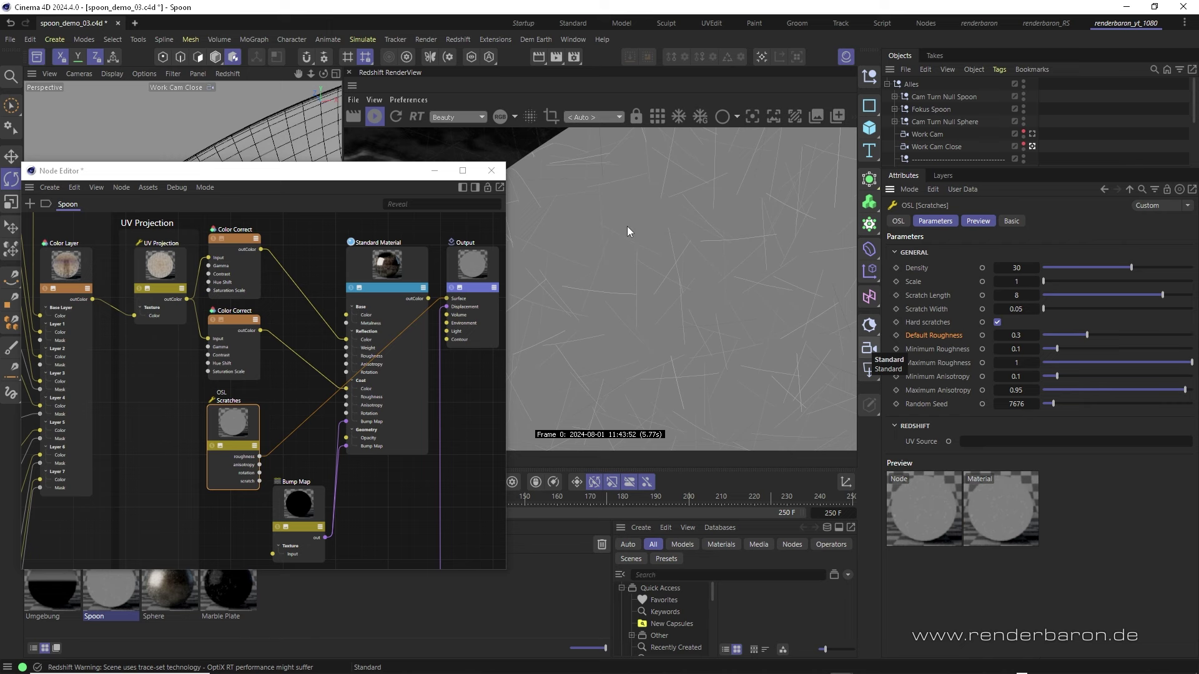
click(831, 301)
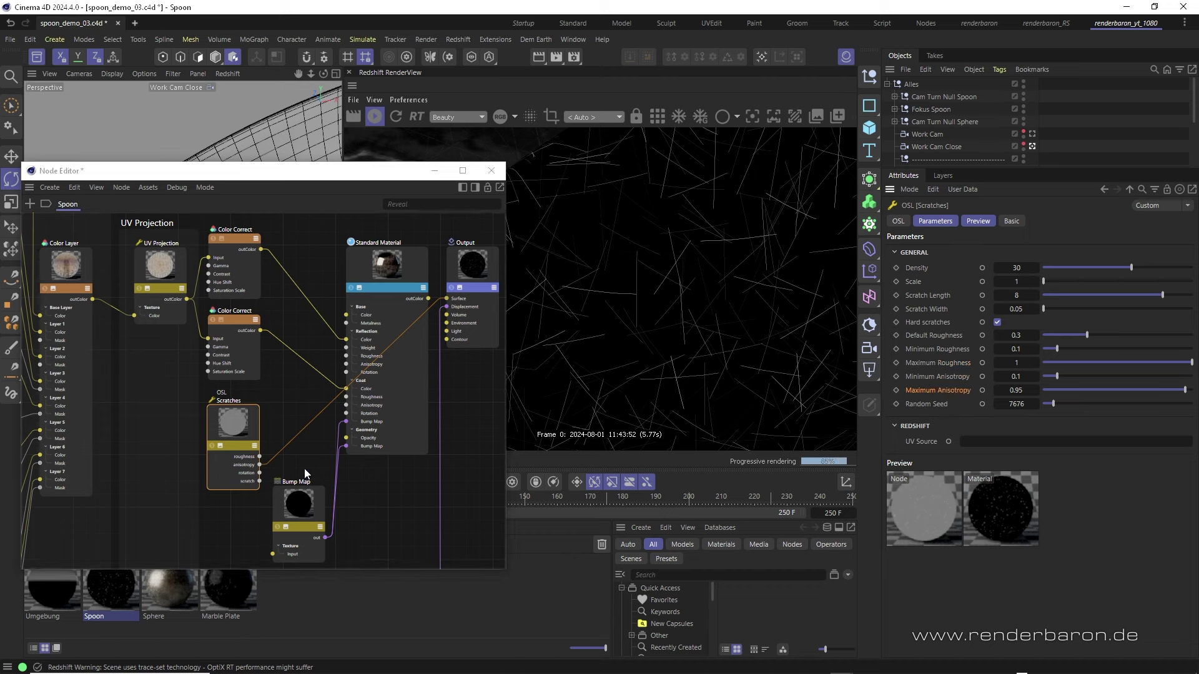
click(260, 473)
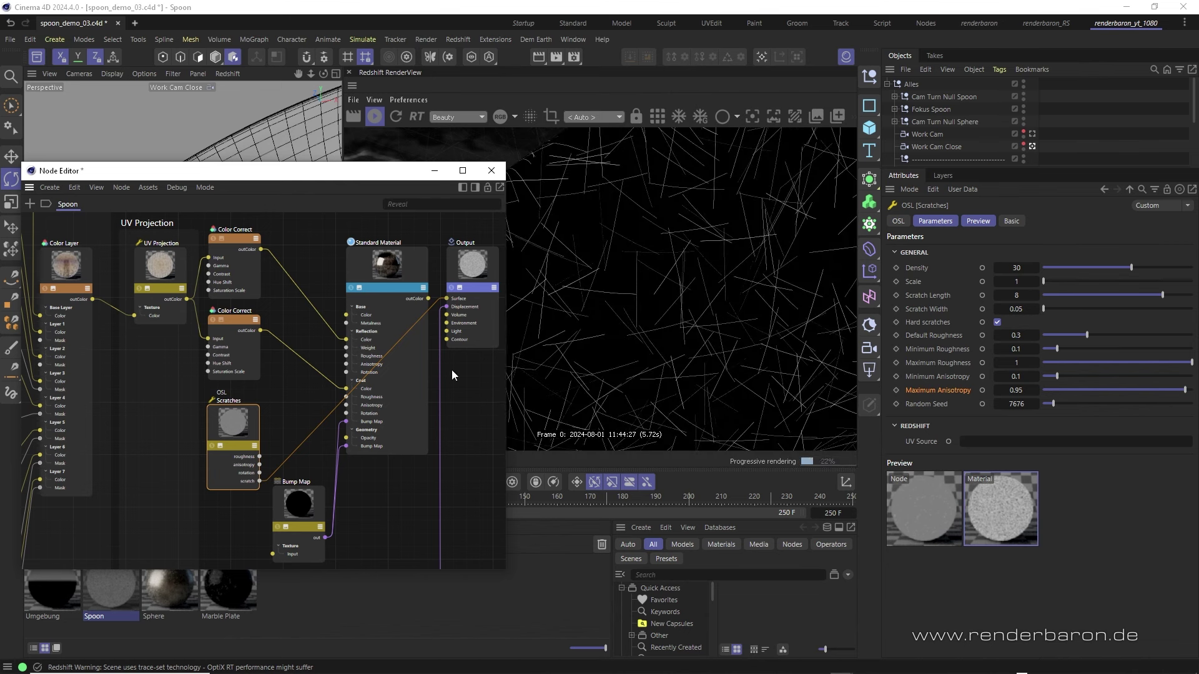
click(305, 482)
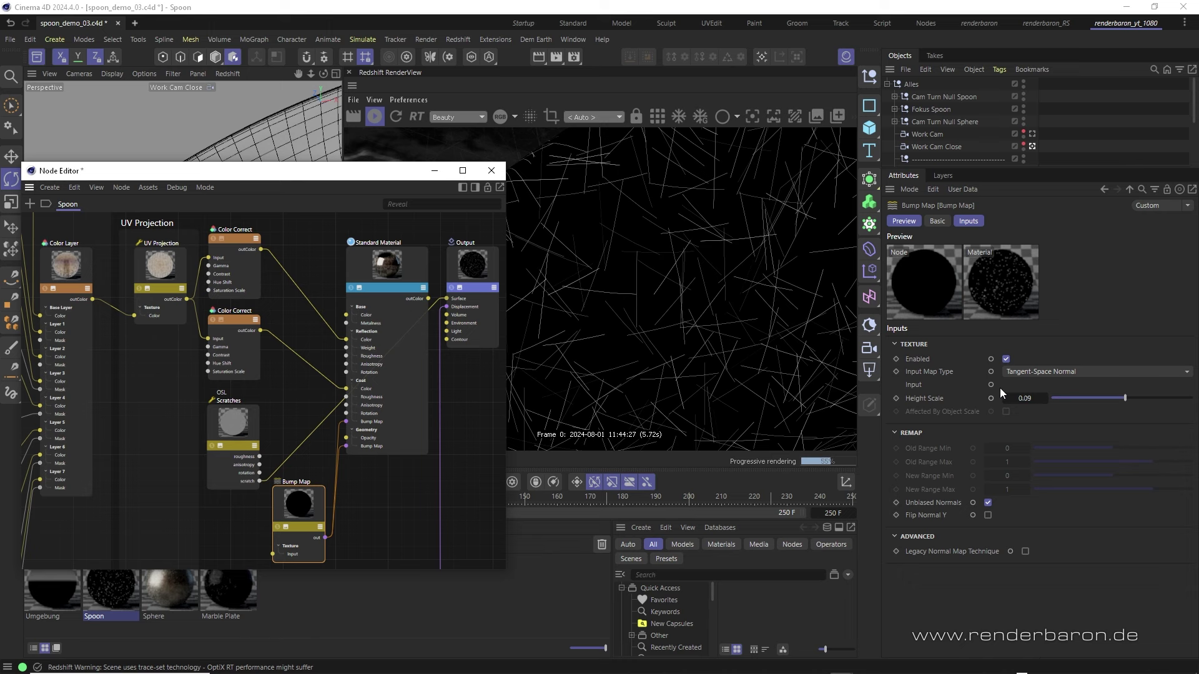
click(1036, 371)
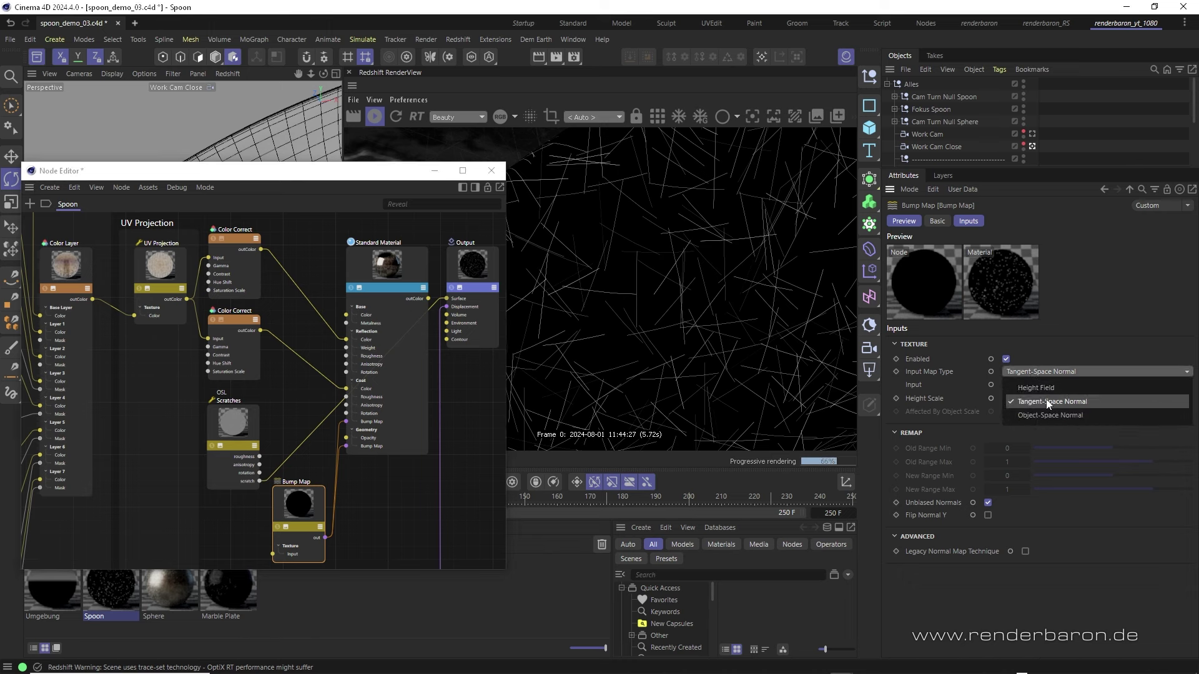
click(1108, 400)
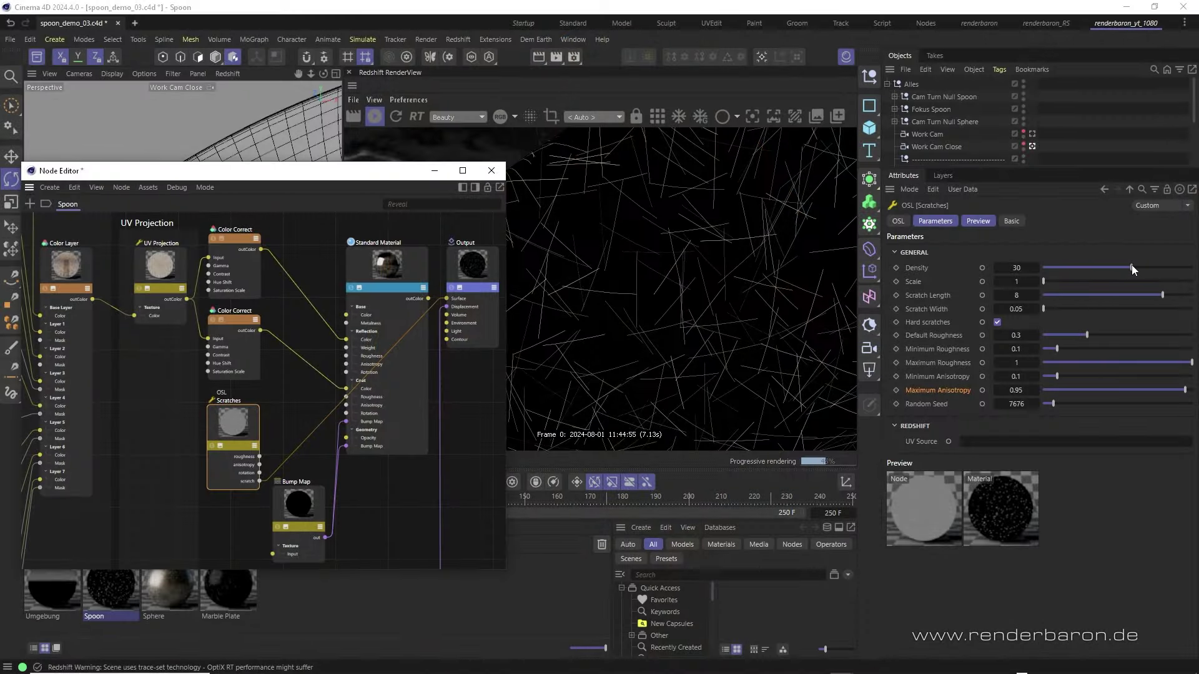
Raise the OSL Scratches Density to 50 and Scratch Length to 10
drag(1132, 267, 1198, 272)
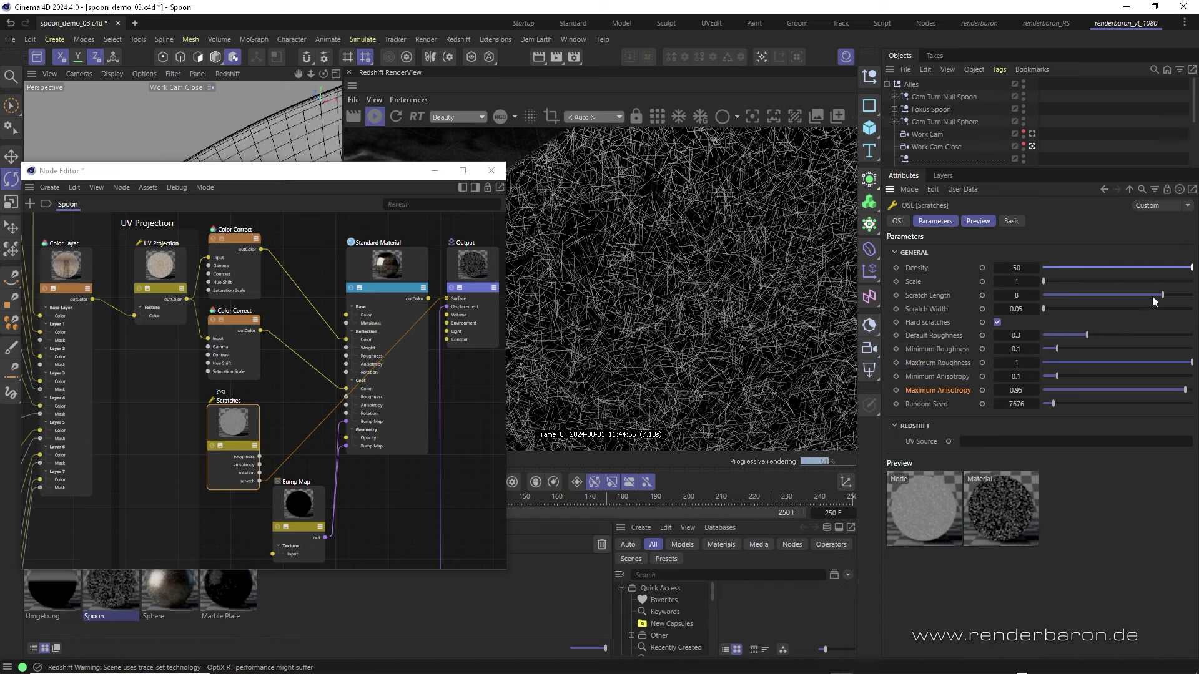
drag(1162, 295, 1194, 298)
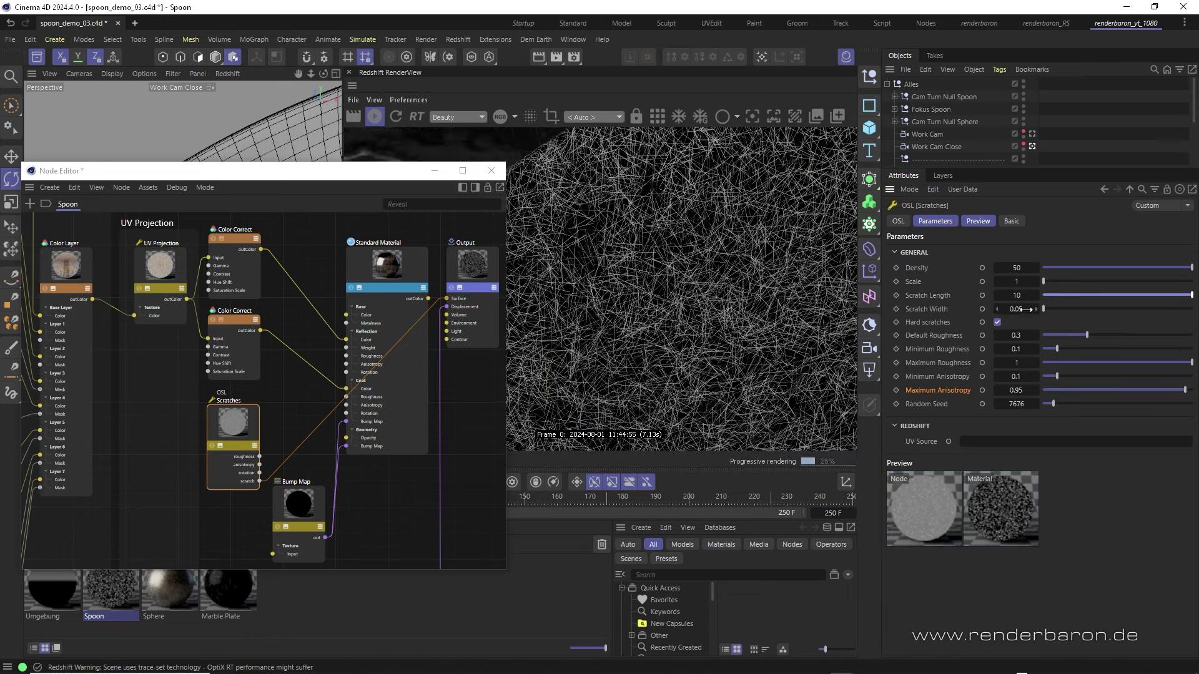
drag(1036, 282, 1036, 294)
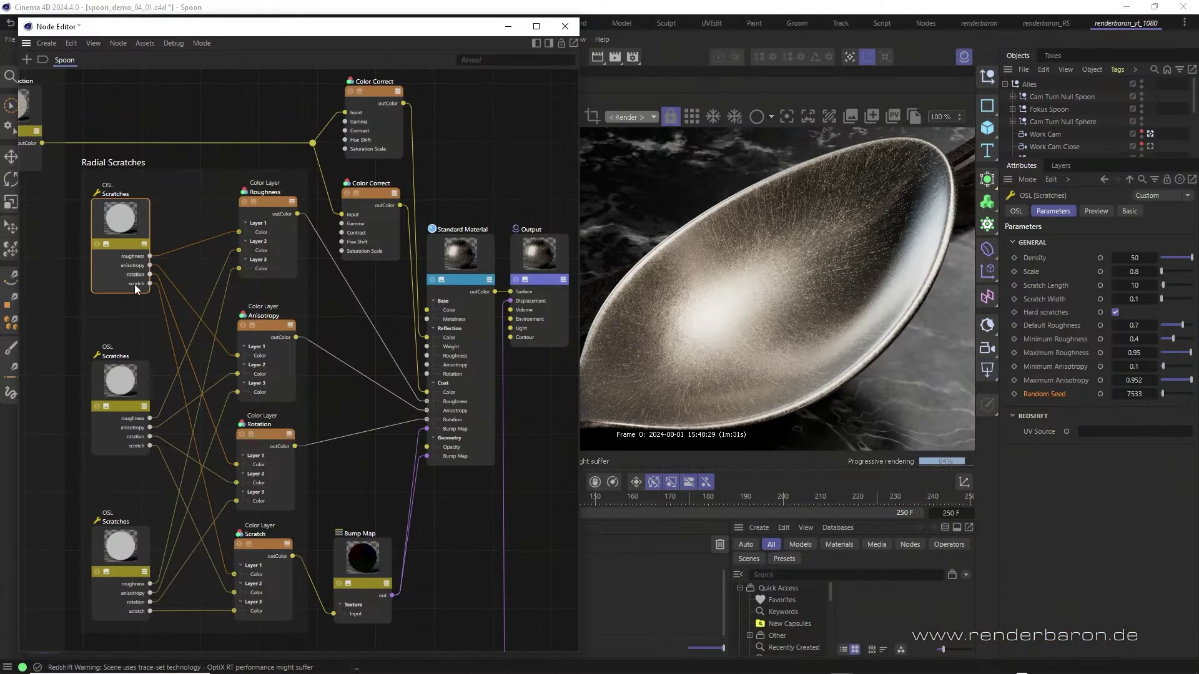
shift+click(135, 378)
shift+click(117, 550)
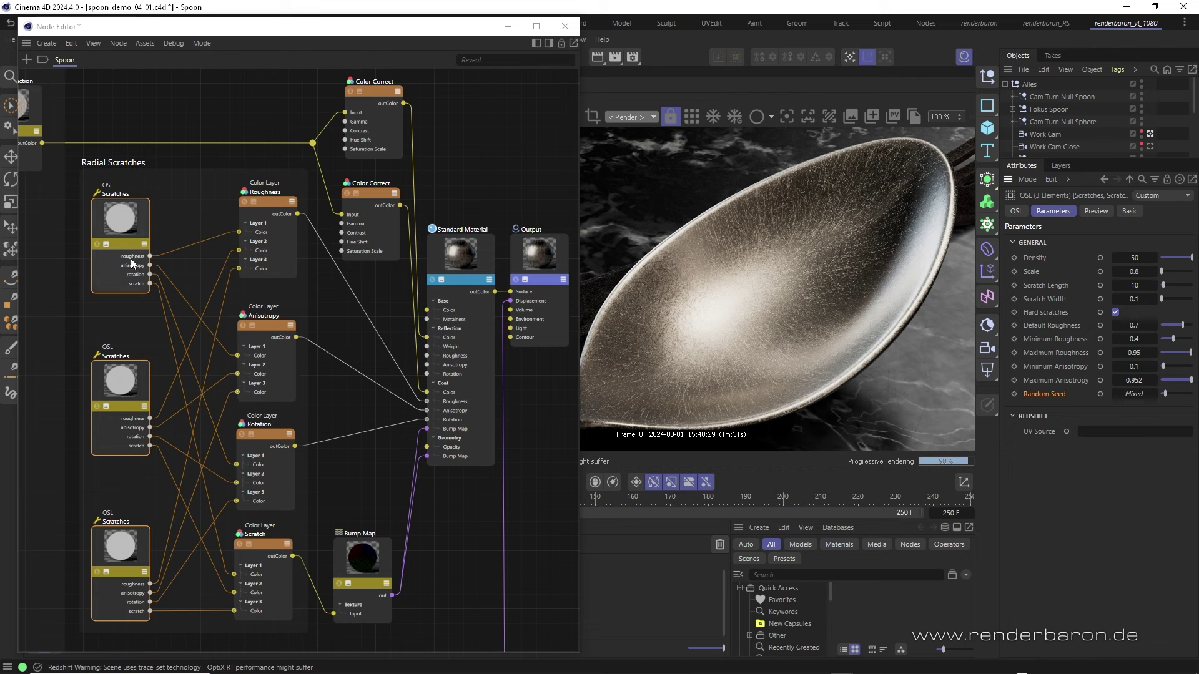
click(270, 230)
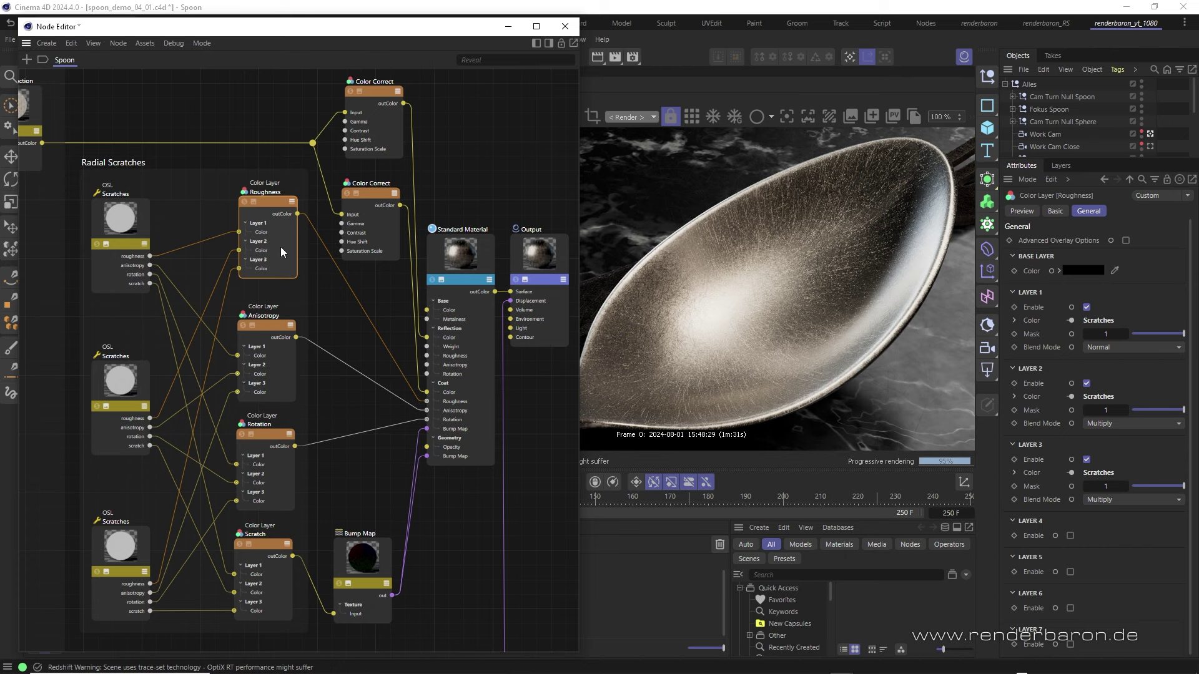
click(277, 367)
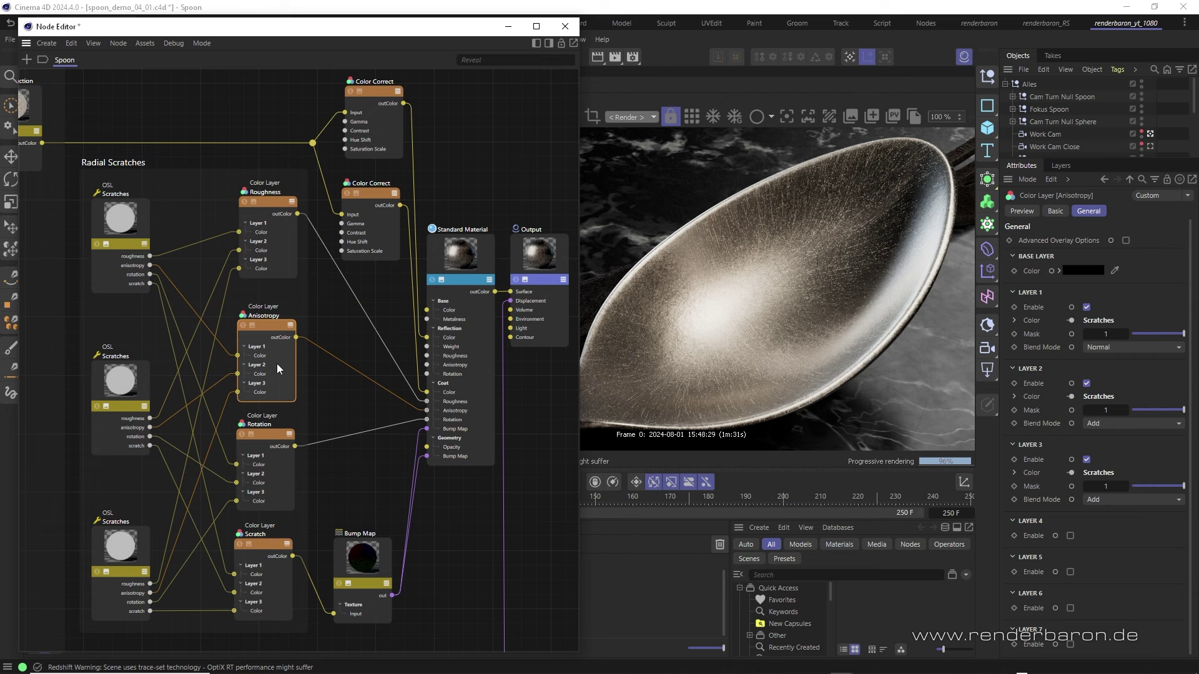
click(281, 481)
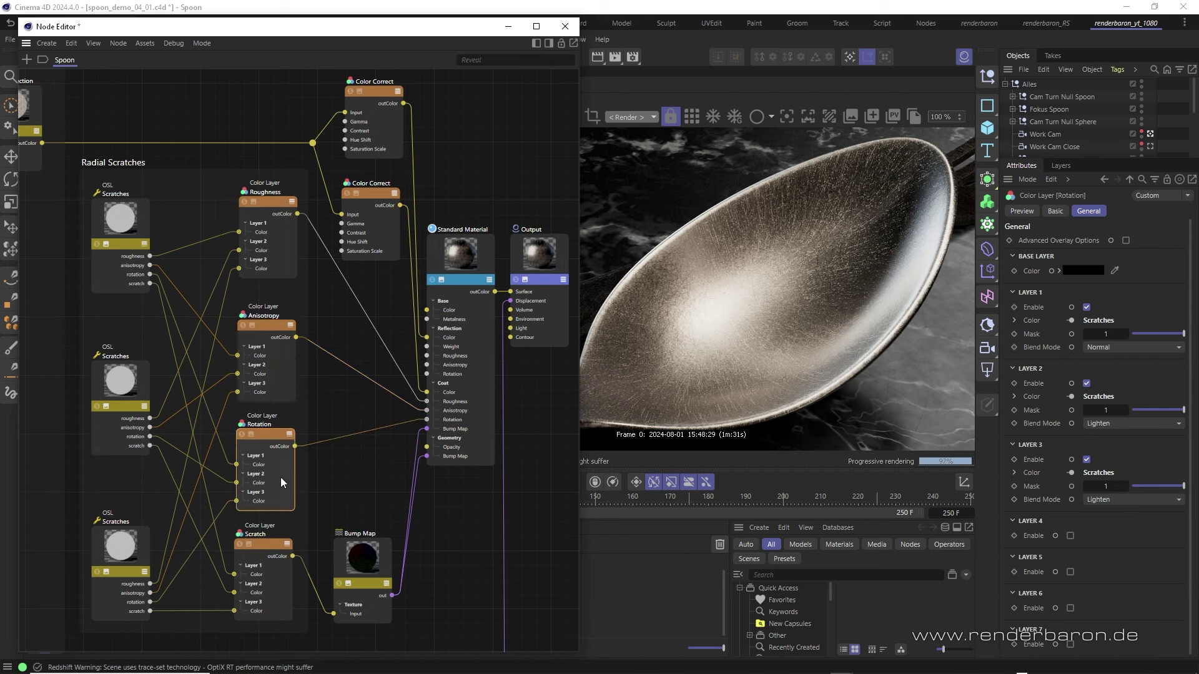
click(279, 583)
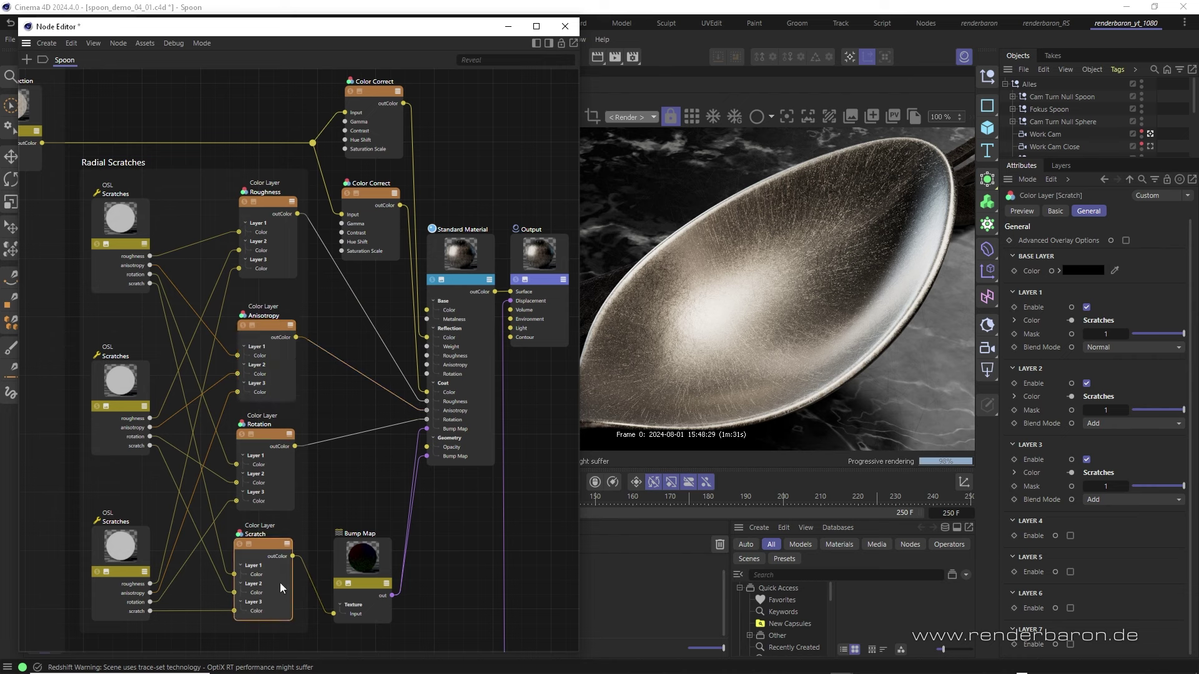
click(281, 235)
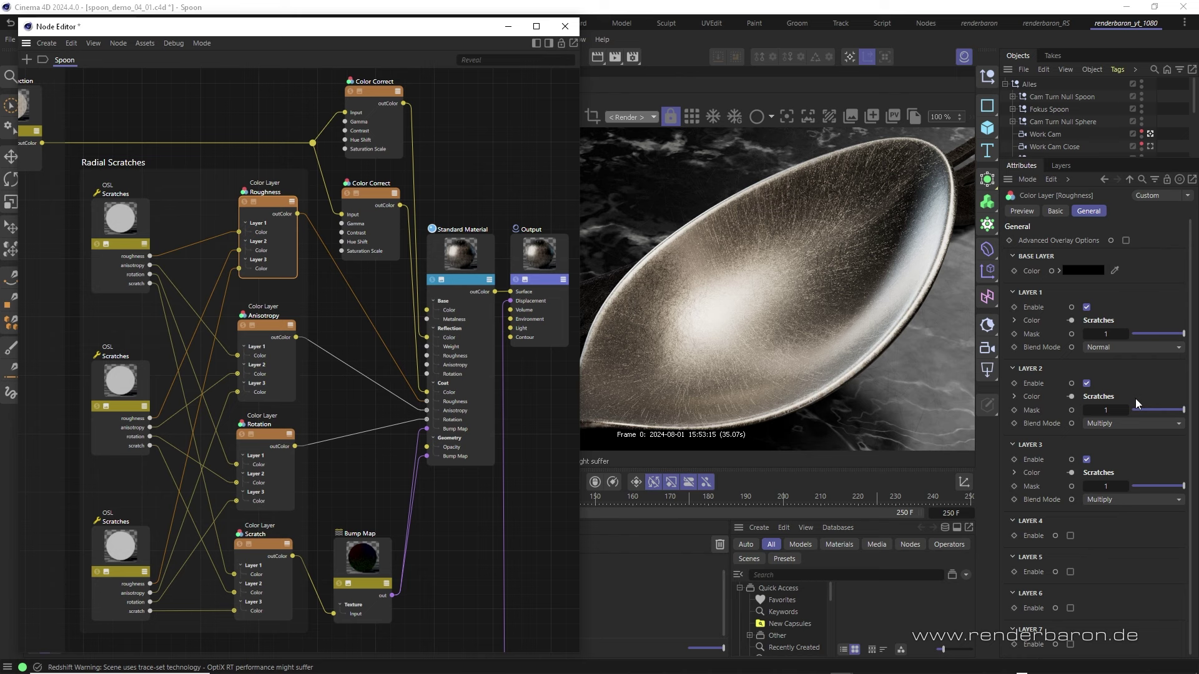
click(133, 226)
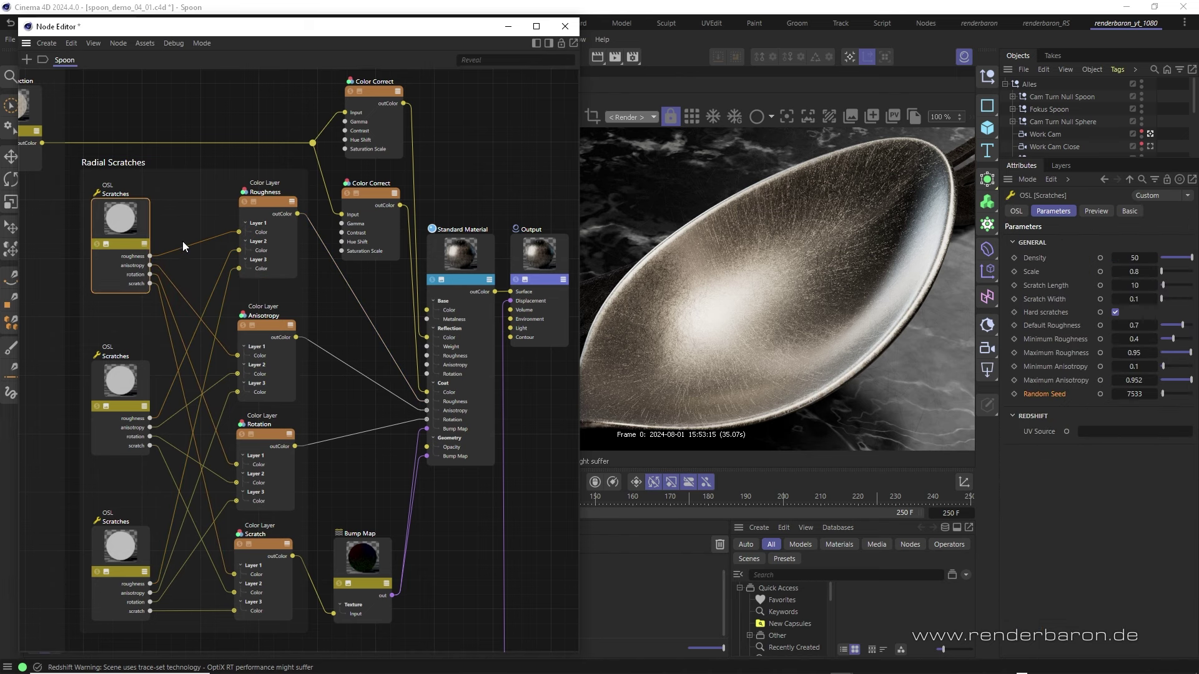
click(265, 229)
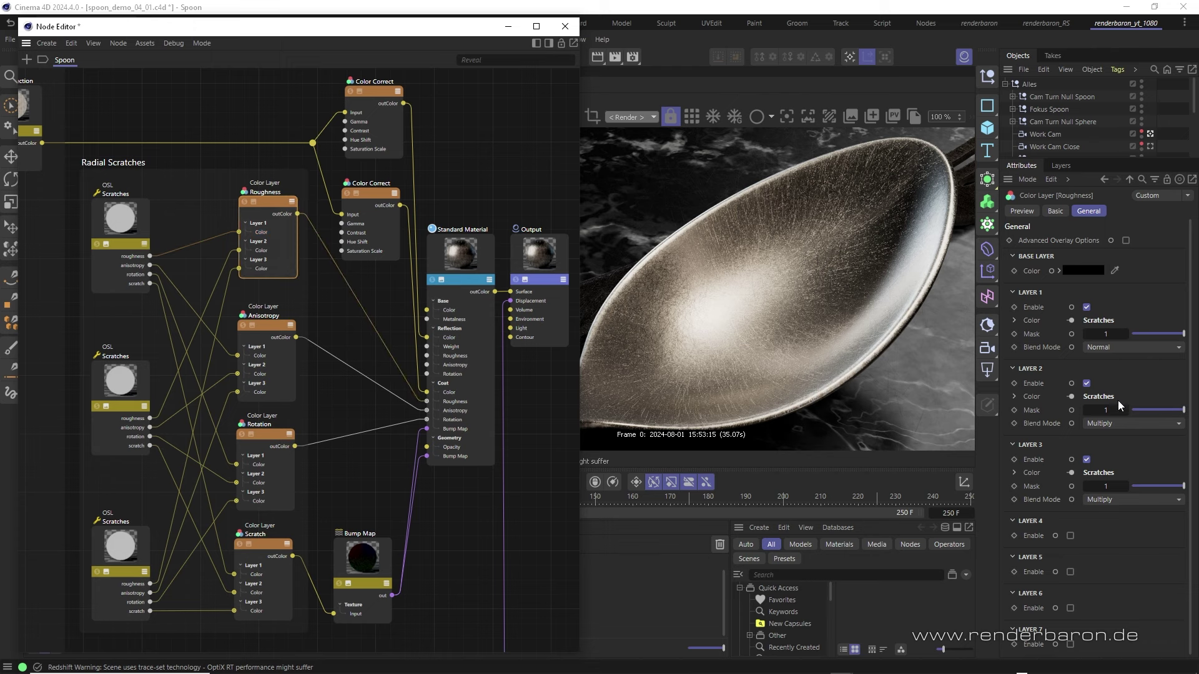
click(283, 378)
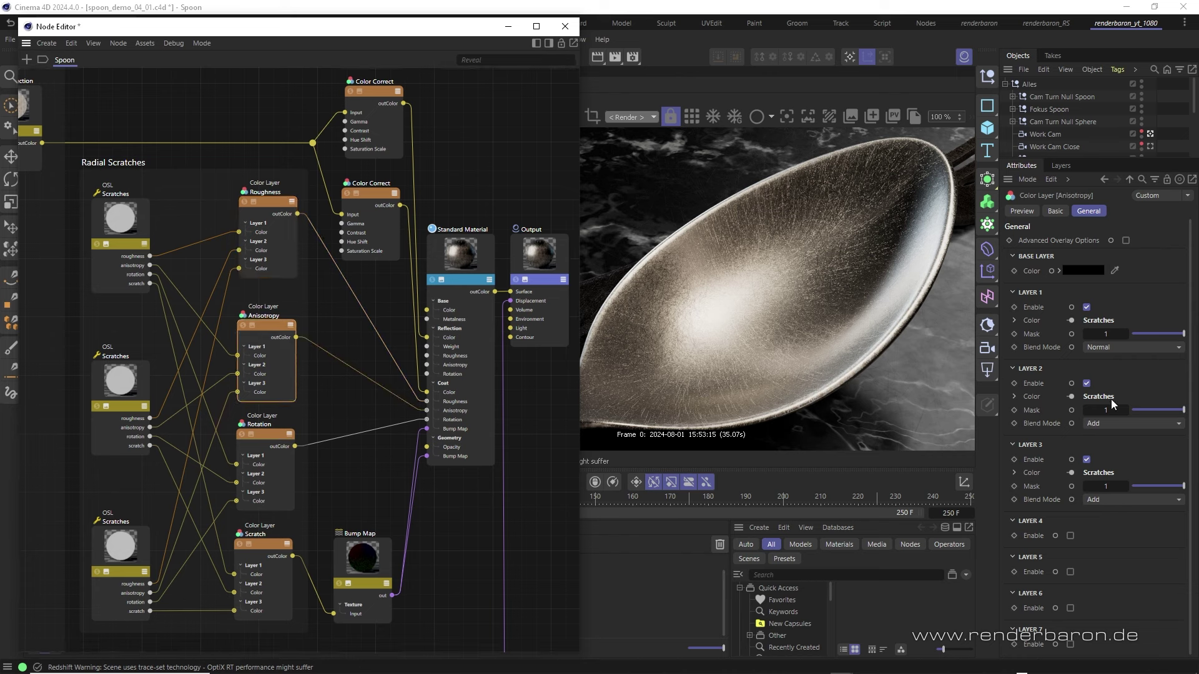
click(265, 481)
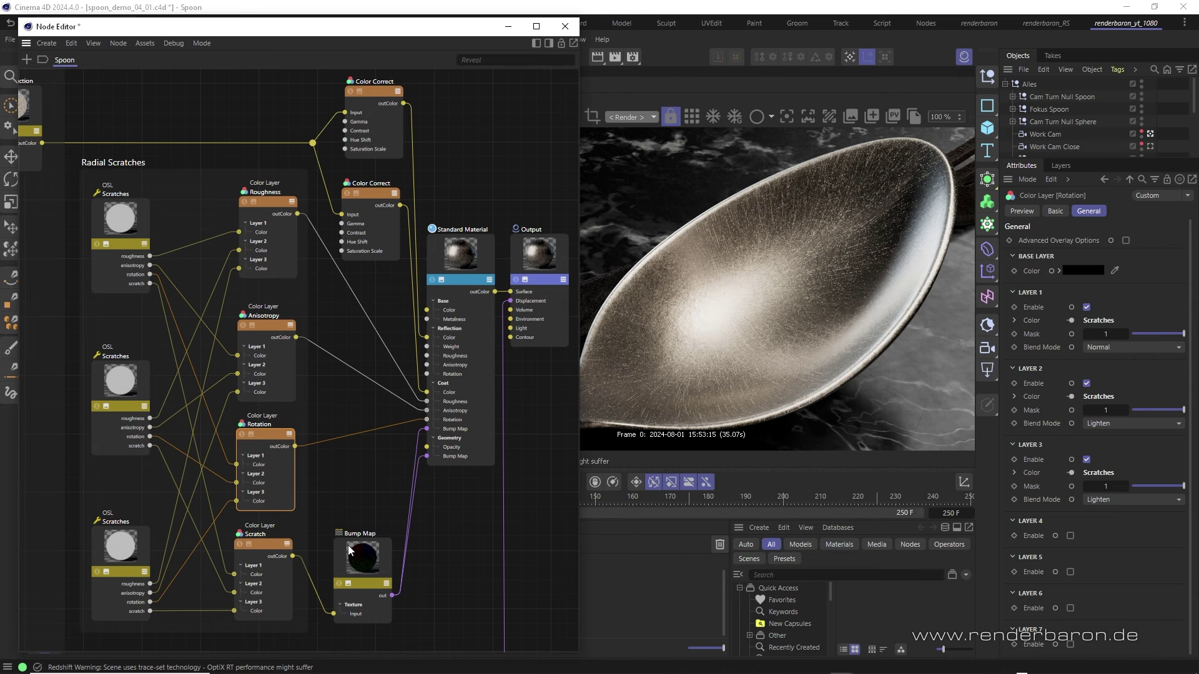
click(282, 588)
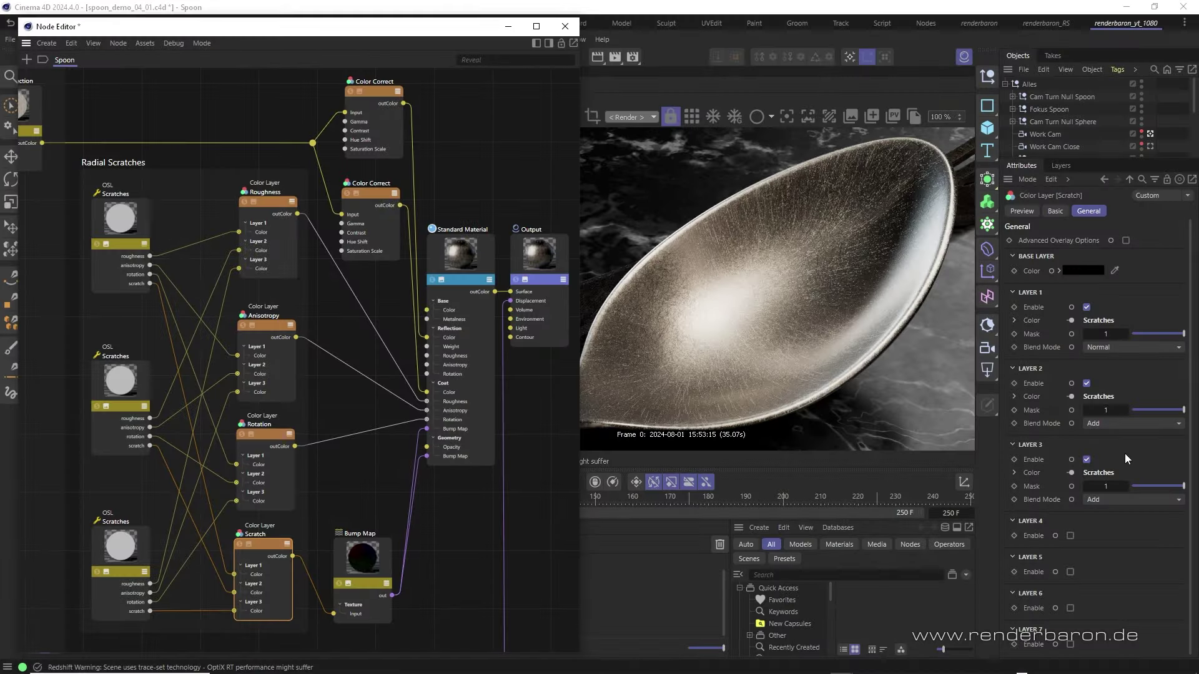
click(377, 336)
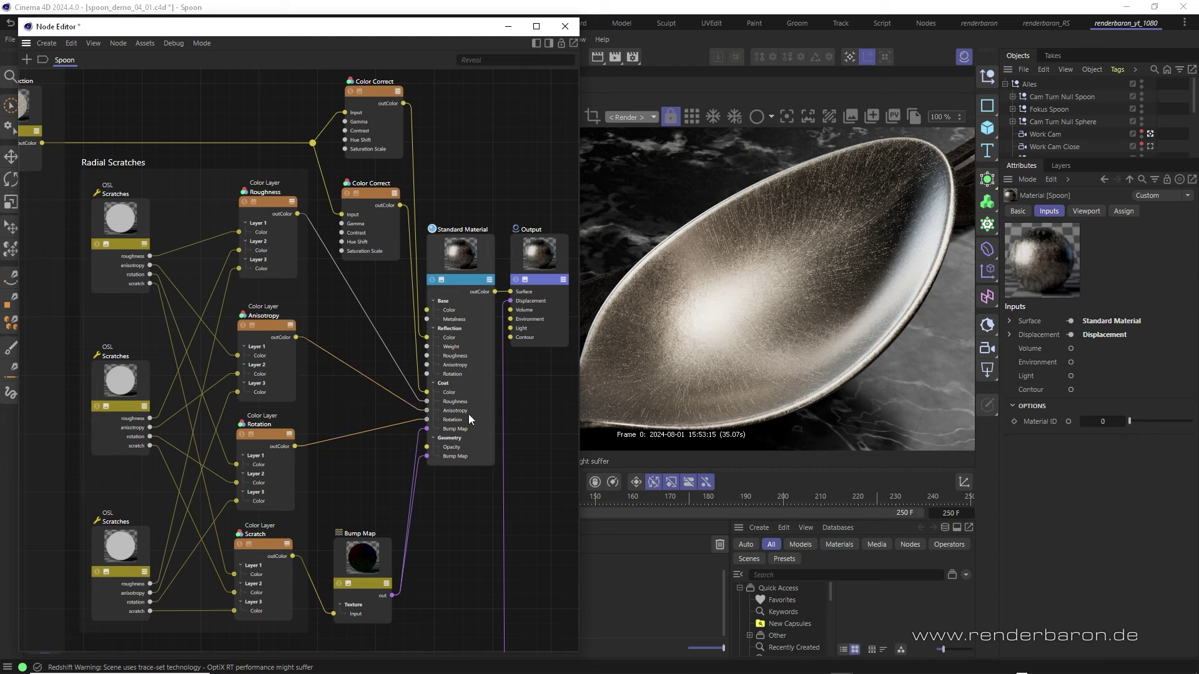
click(452, 402)
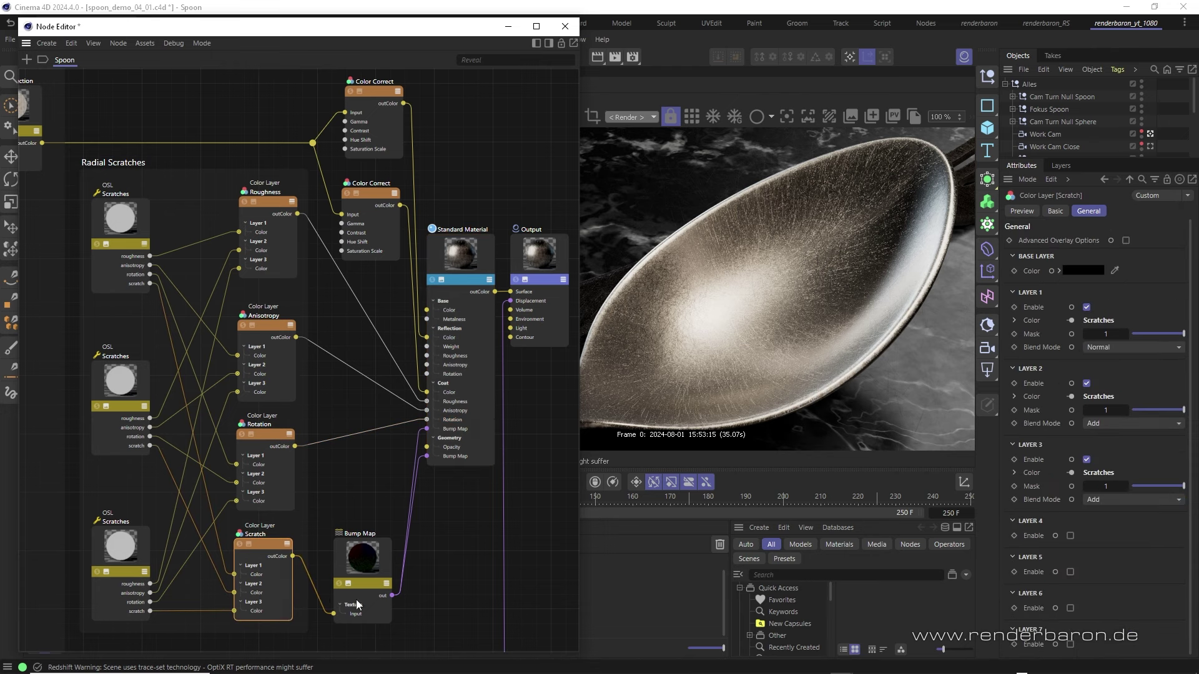
click(374, 559)
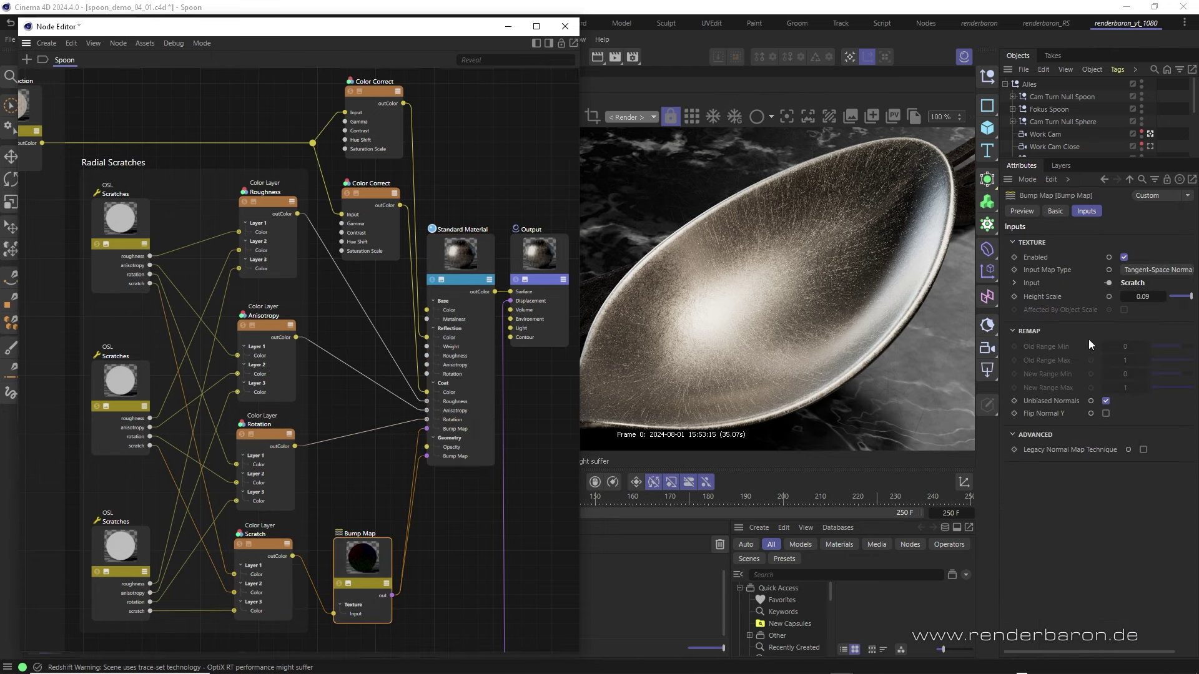
click(1157, 270)
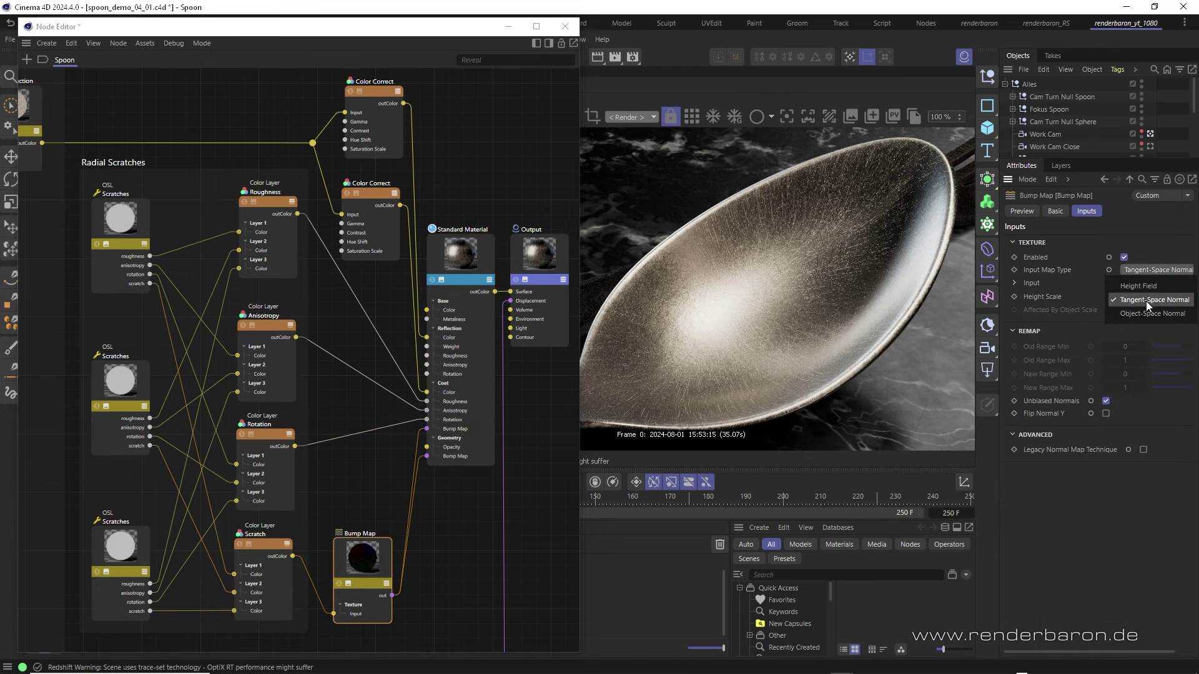
click(1066, 295)
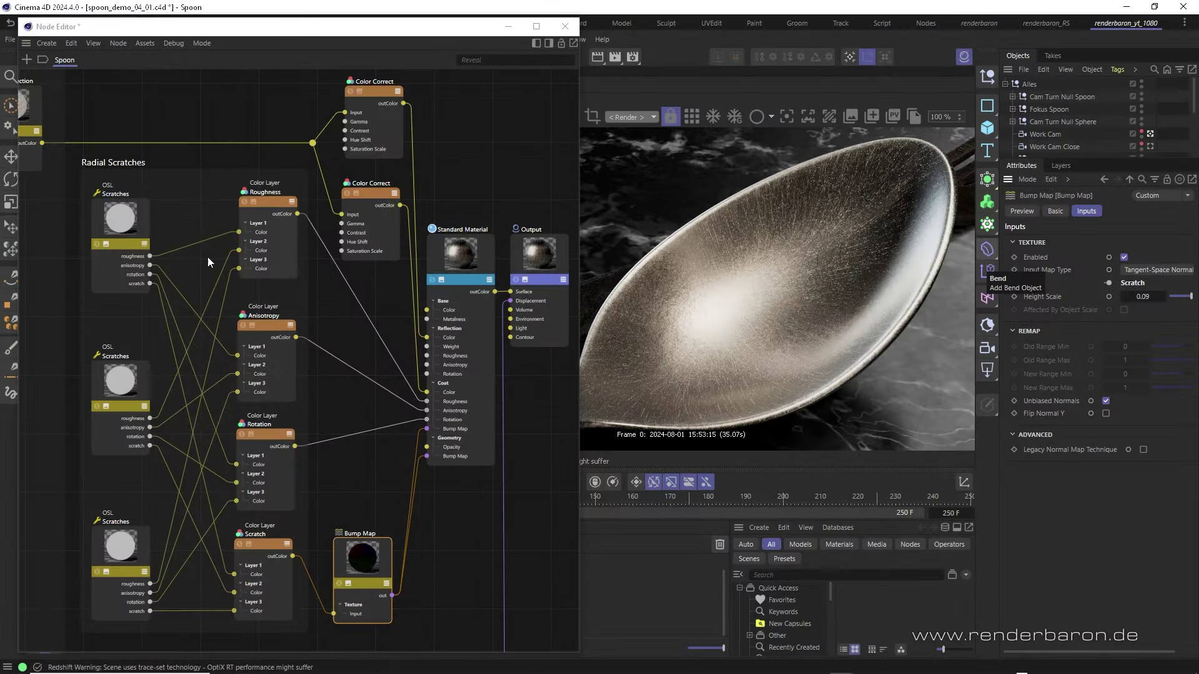
Select all three Radial Scratches OSL Scratches nodes together
click(110, 227)
shift+click(130, 393)
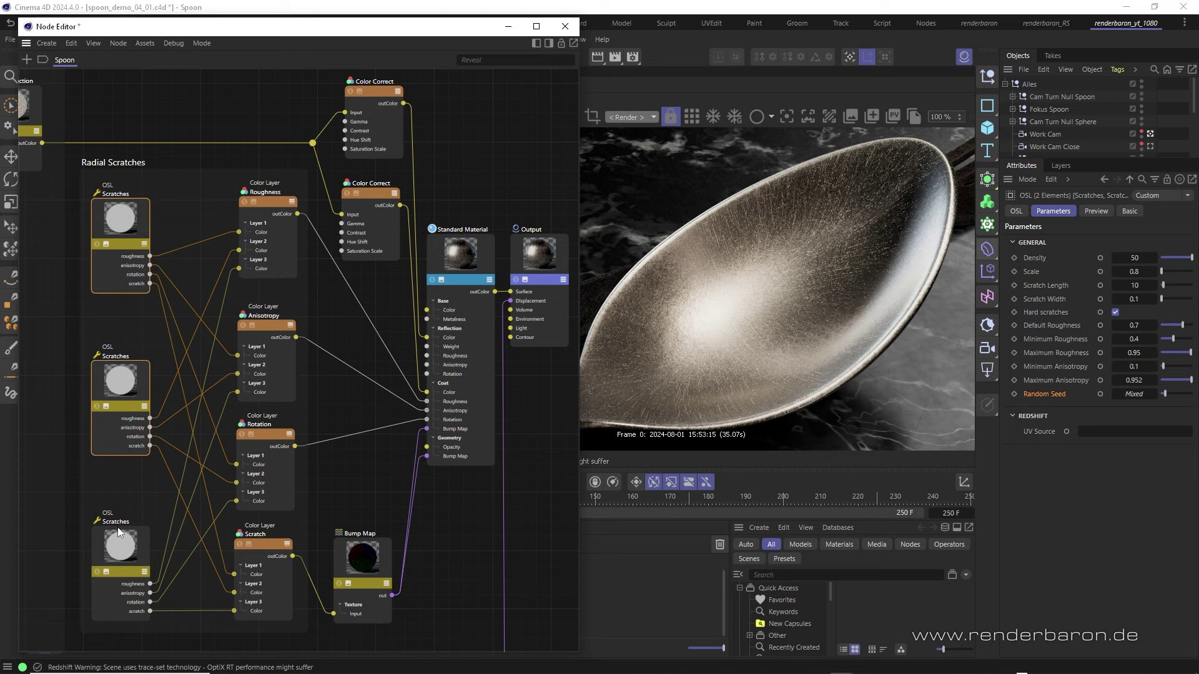
shift+click(128, 556)
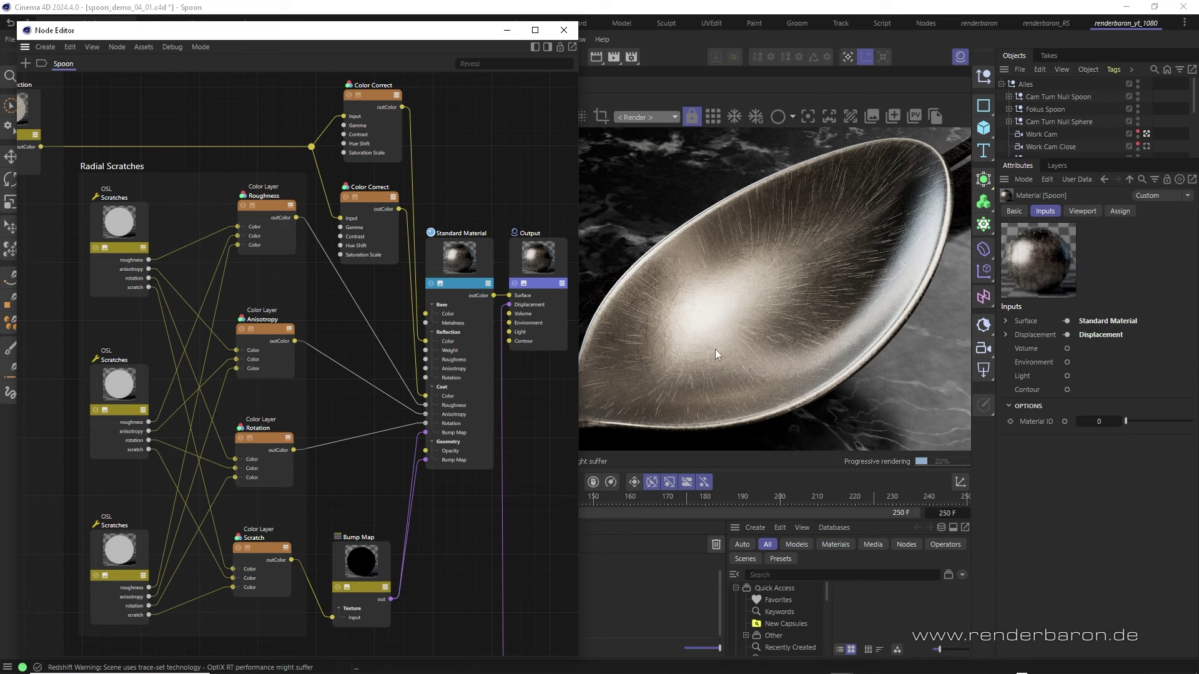
Insert a Float Add node into the Rotation wire with Input 2 set to 0.25
key(shift+f8)
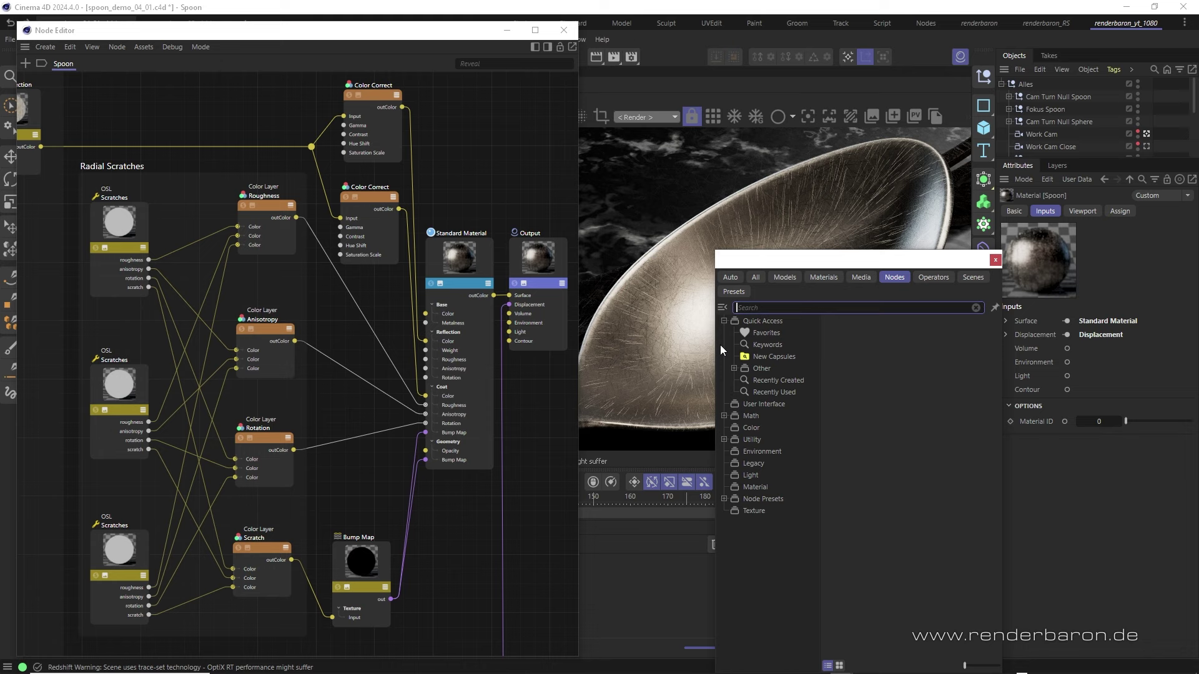
text(add)
drag(740, 336, 354, 423)
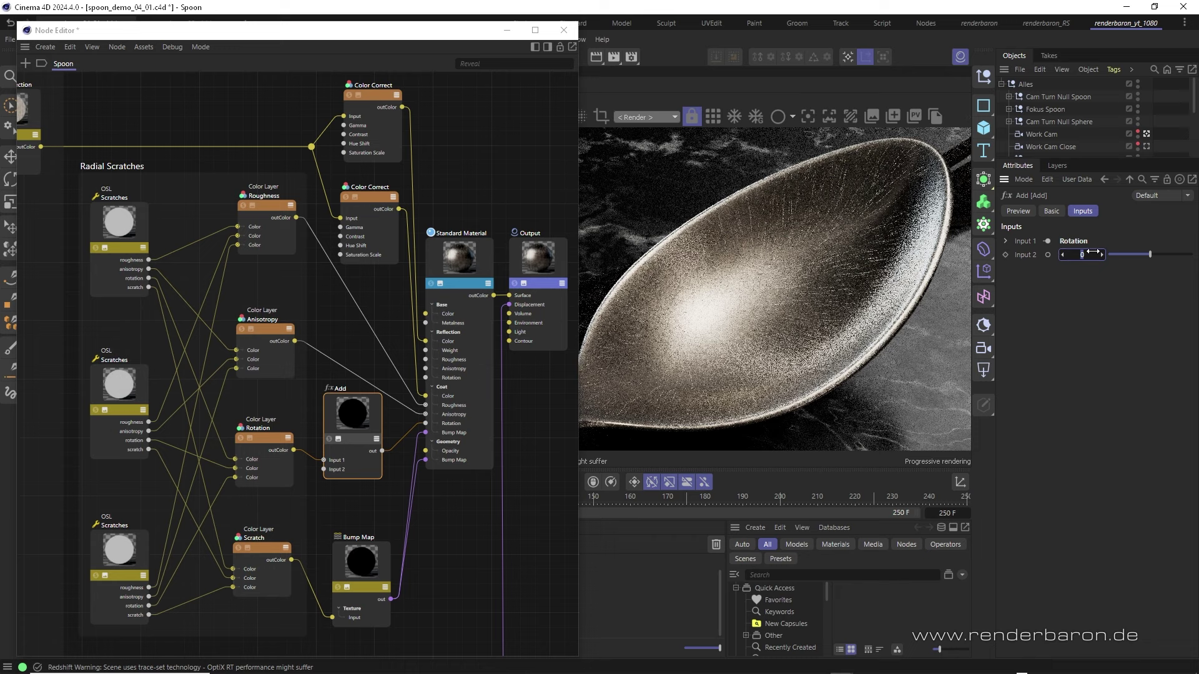
text(0.25)
key(Return)
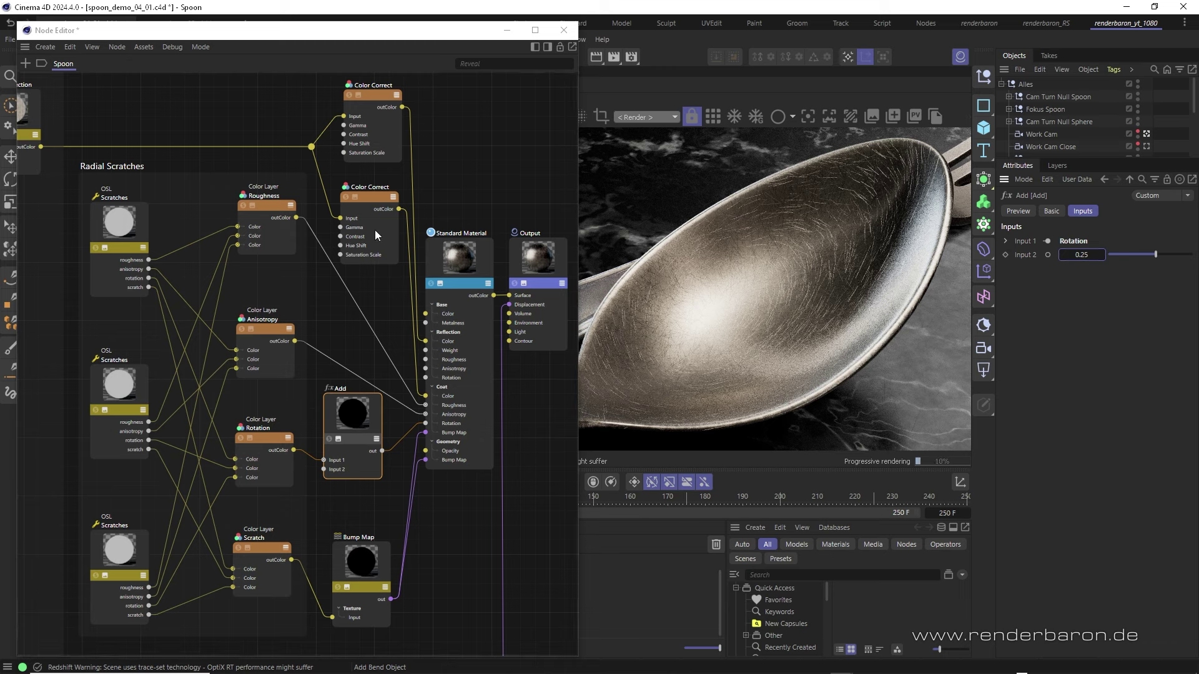
Set Scratch Width to 0.15 on all three OSL Scratches nodes
click(127, 237)
shift+click(127, 394)
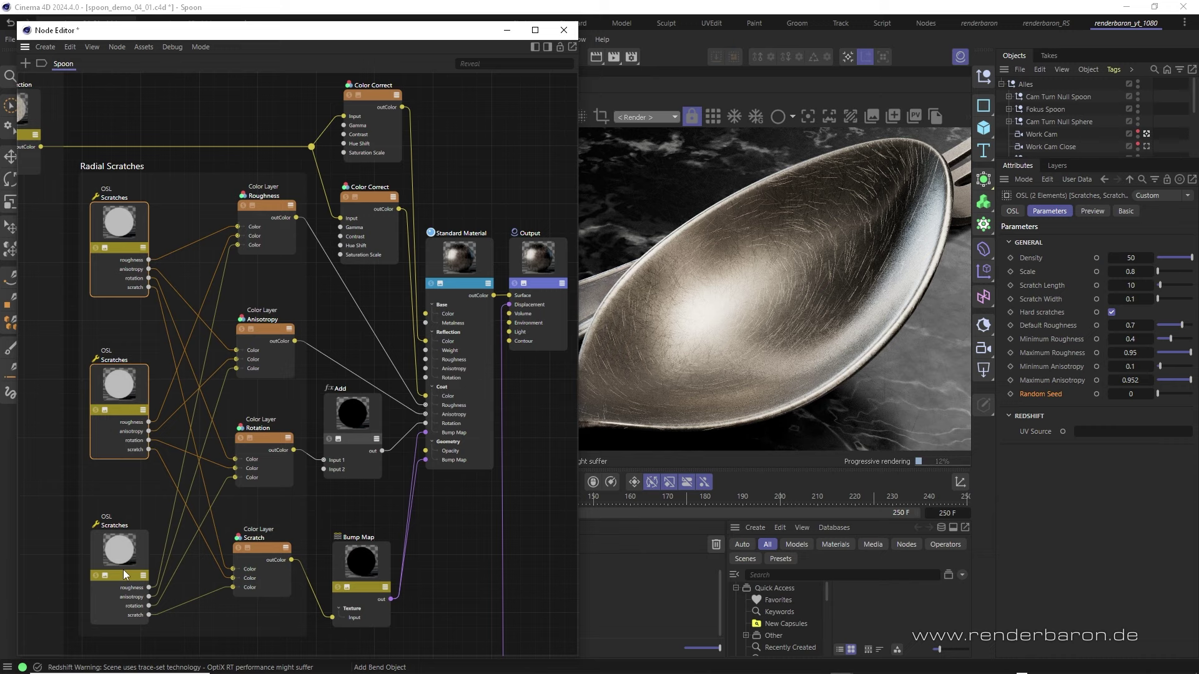
shift+click(122, 569)
click(1138, 301)
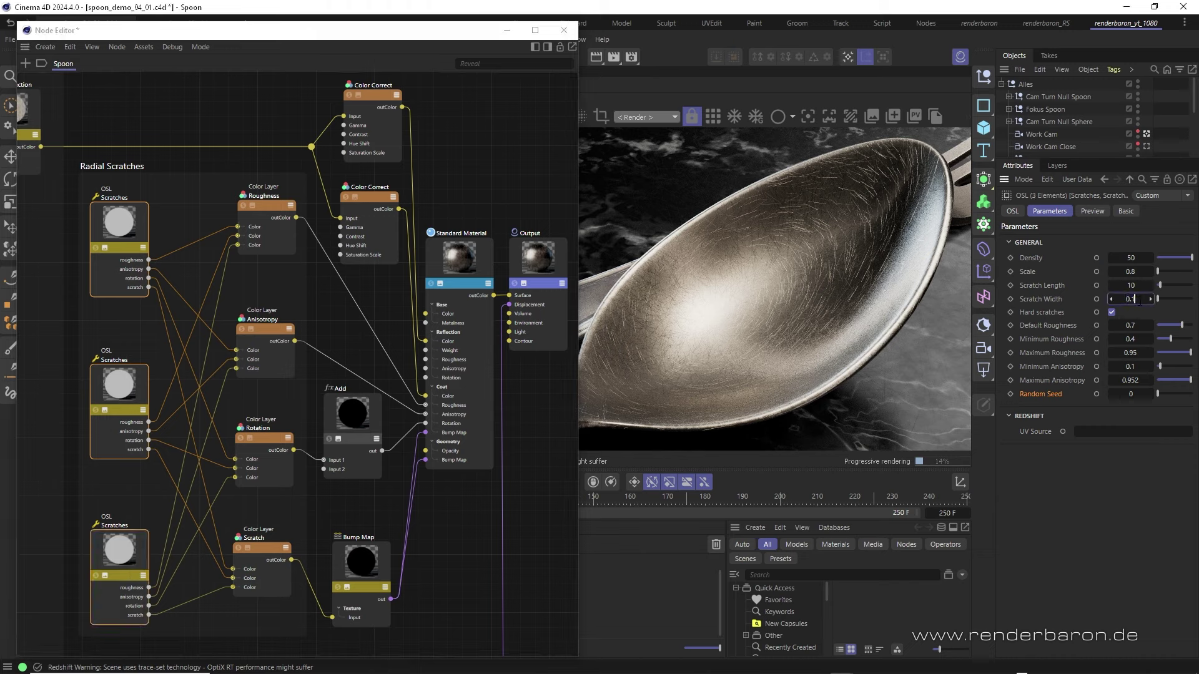
text(5)
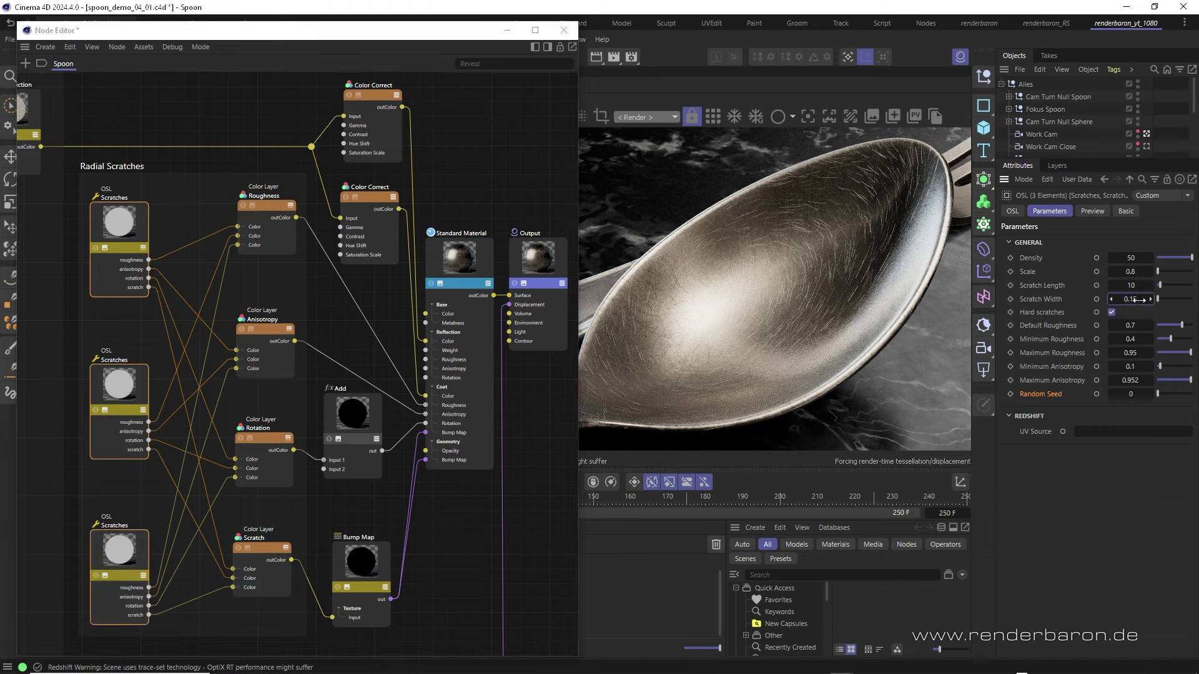
key(Return)
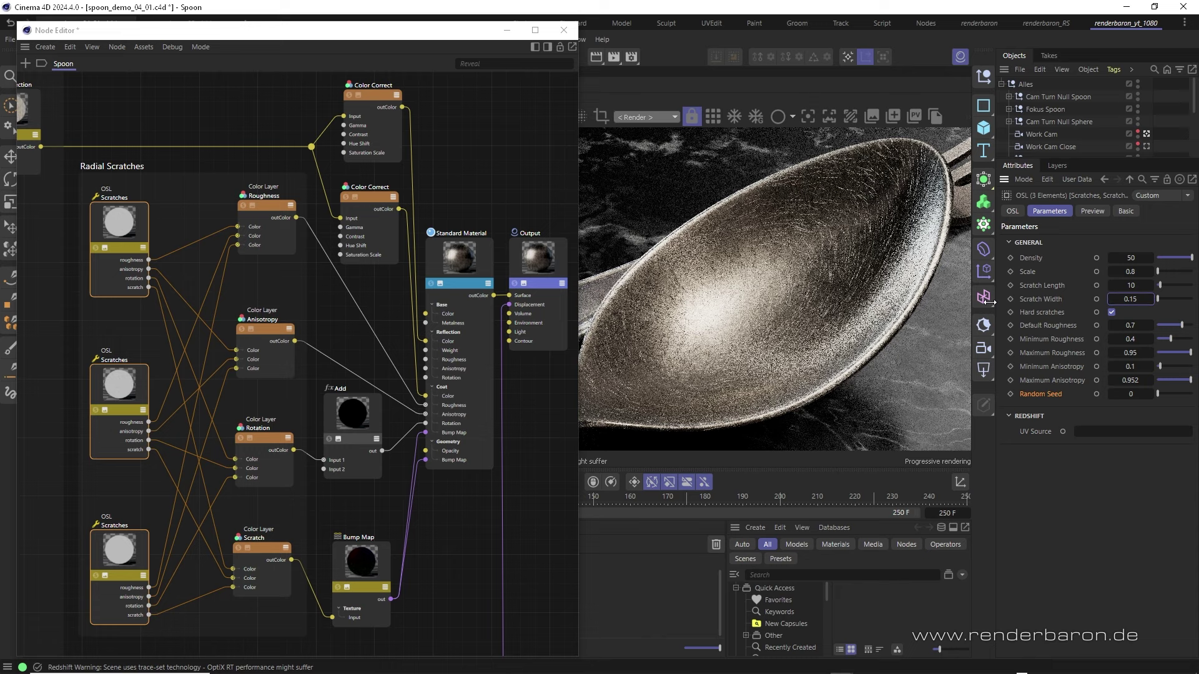
Set the Standard Material's Coat Weight to 0.6
click(477, 344)
click(1097, 563)
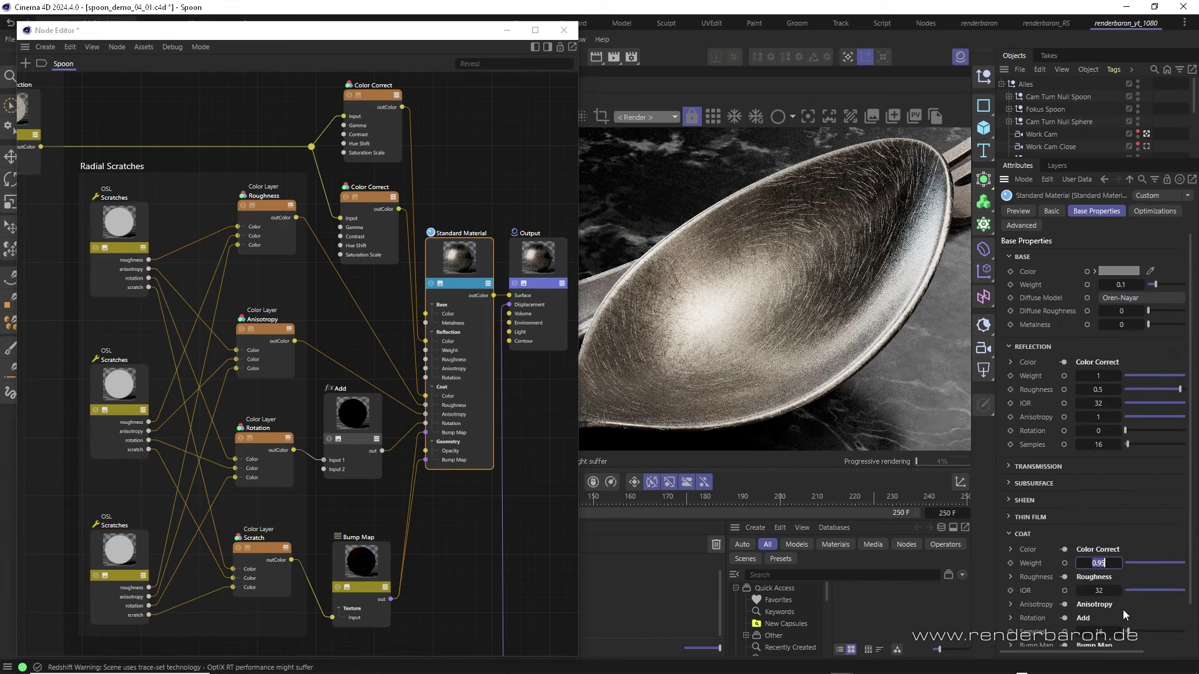
text(0)
text(,6)
key(Return)
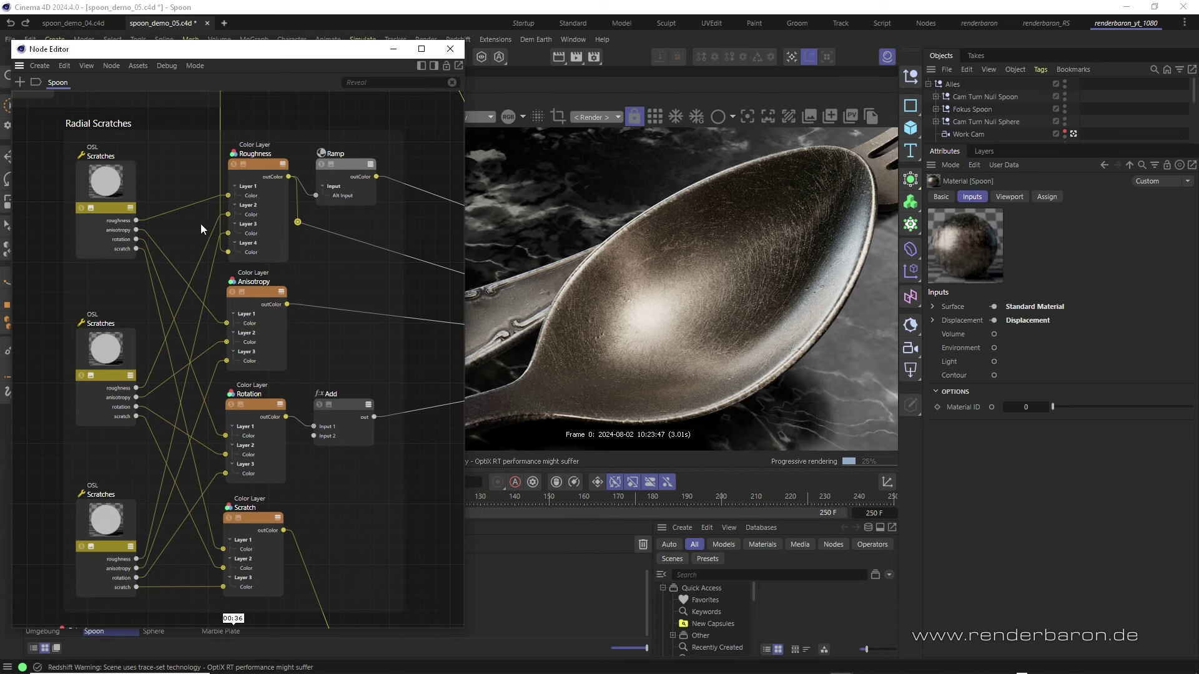
Solo the upper Maxon Noise in the Extra Scratches group to preview it on the spoon
middle_drag(160, 136, 256, 366)
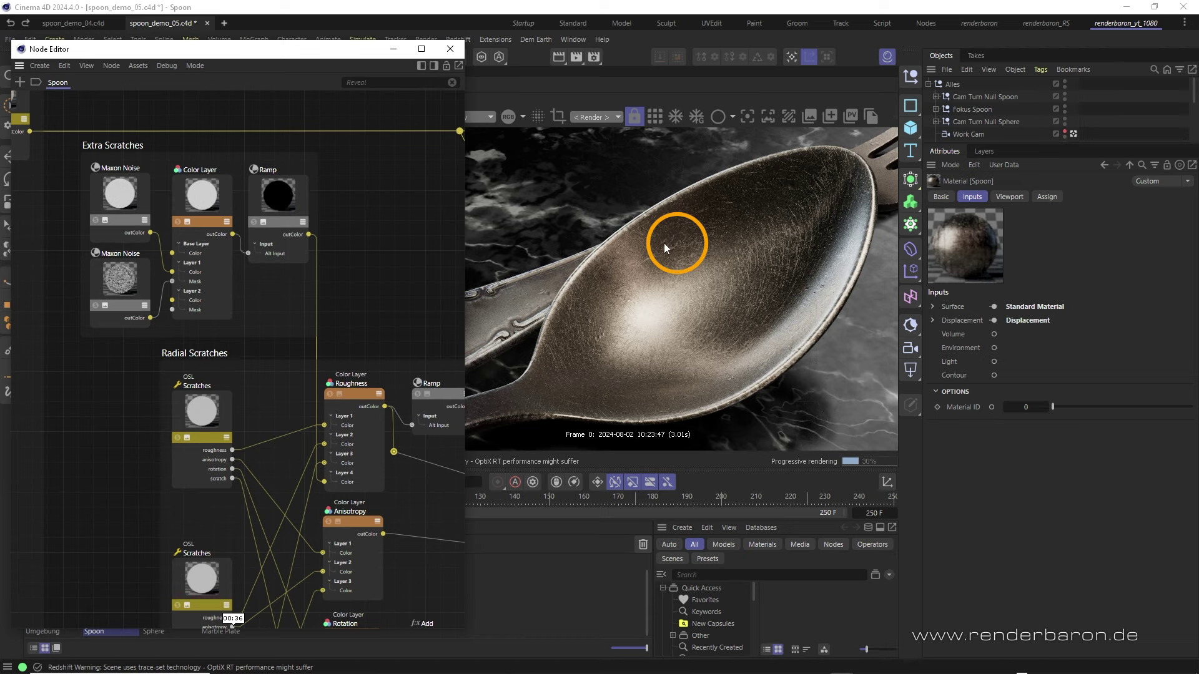
click(118, 209)
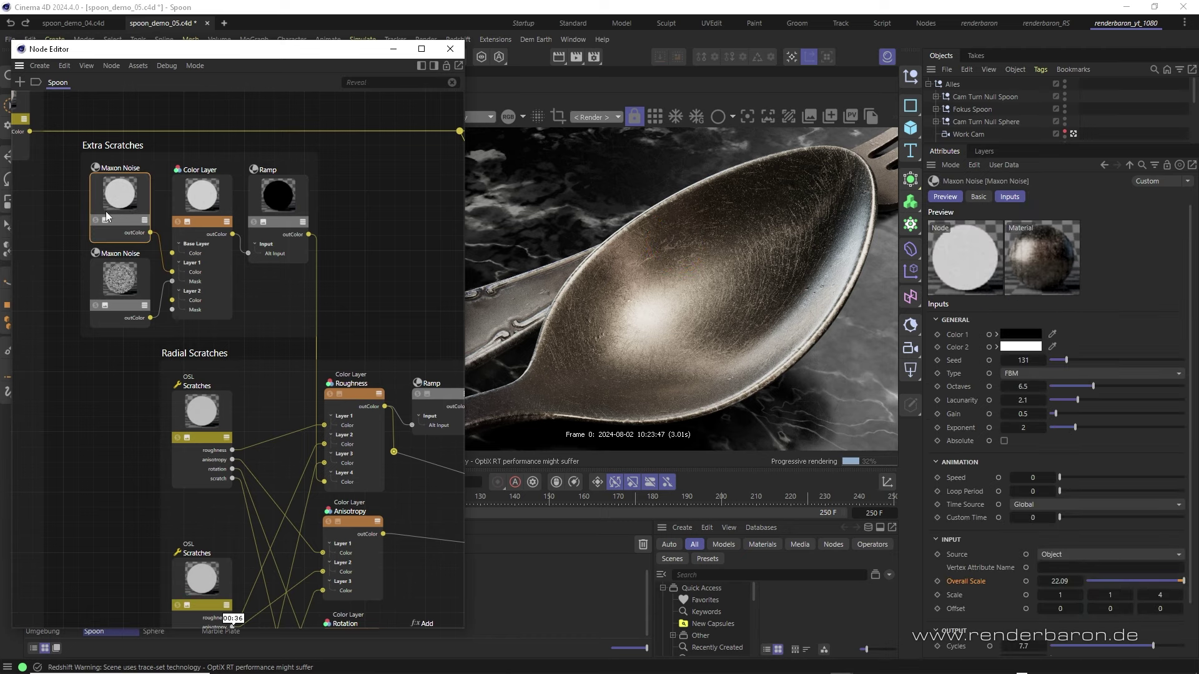
click(95, 219)
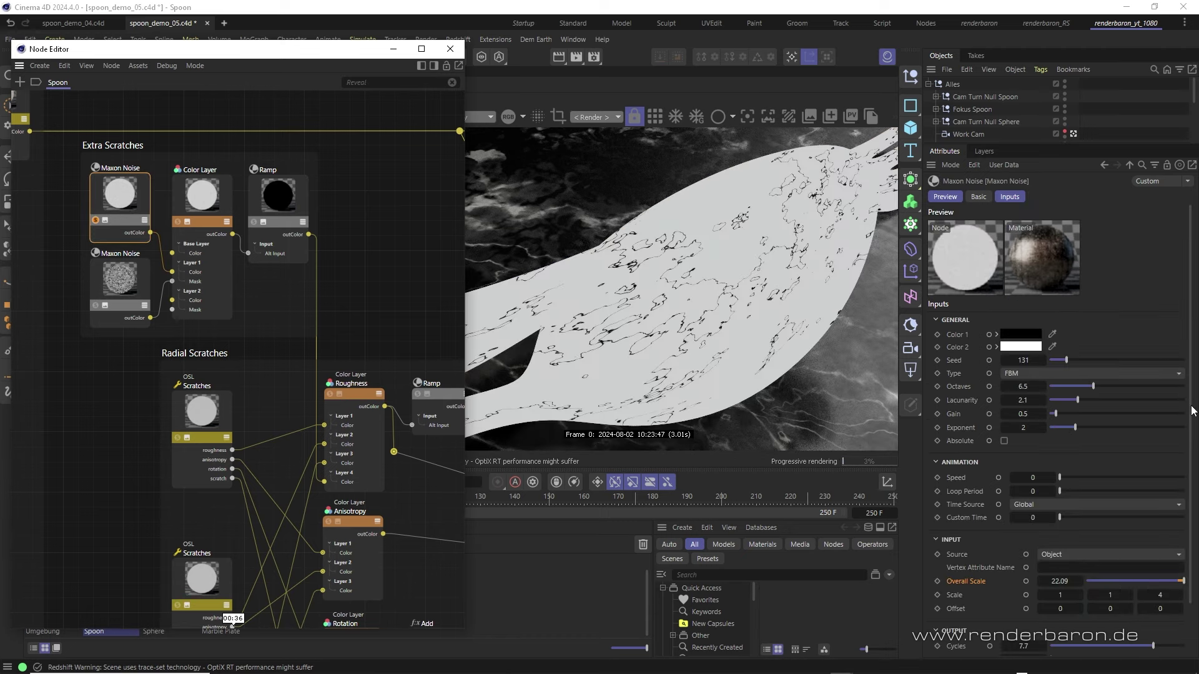
scroll(1189, 505, down, 2)
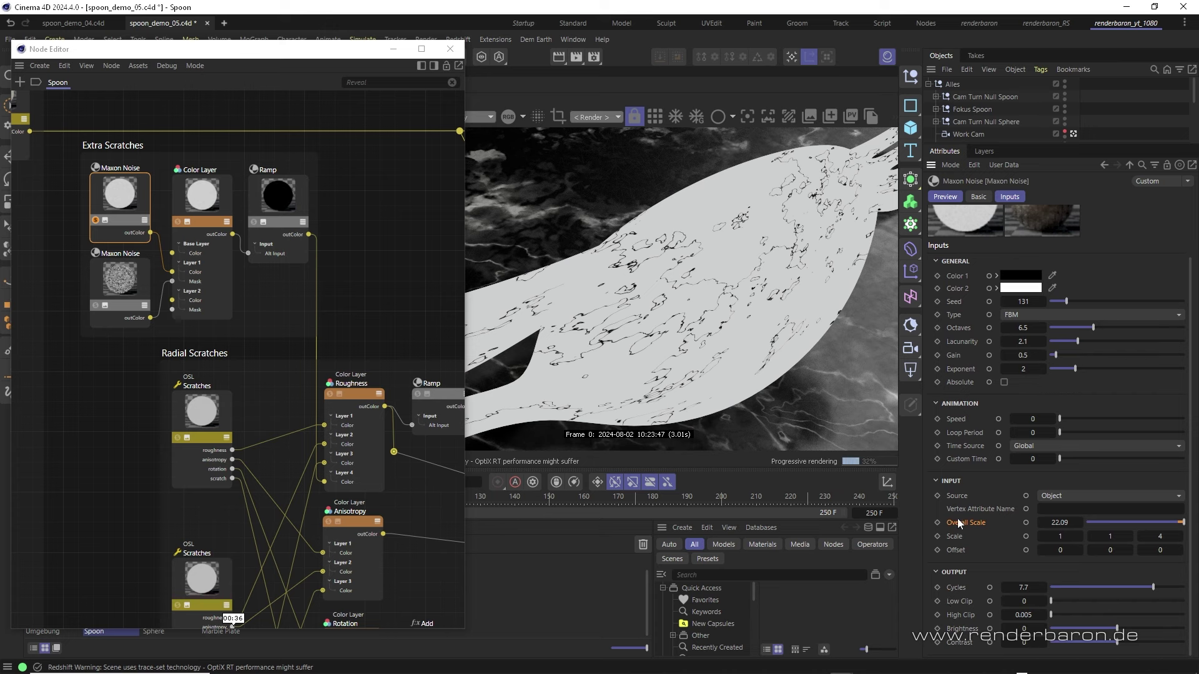
Solo the lower noise, the combined Color Layer and the Ramp to preview each on the spoon
click(209, 203)
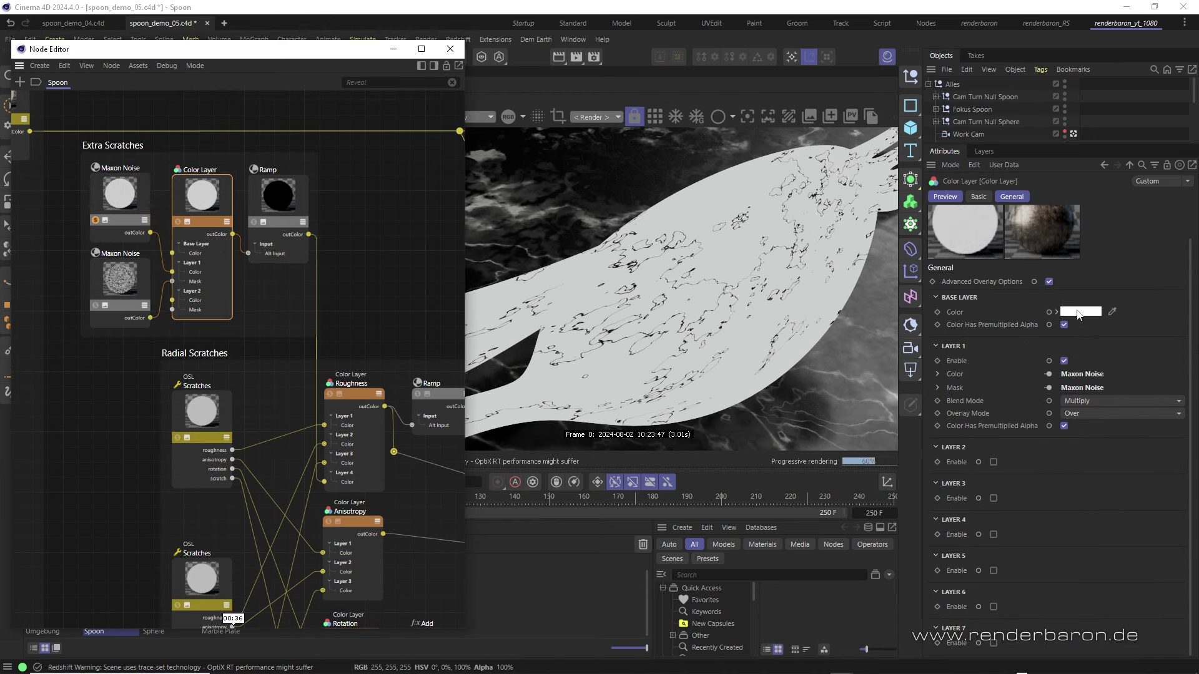
click(94, 306)
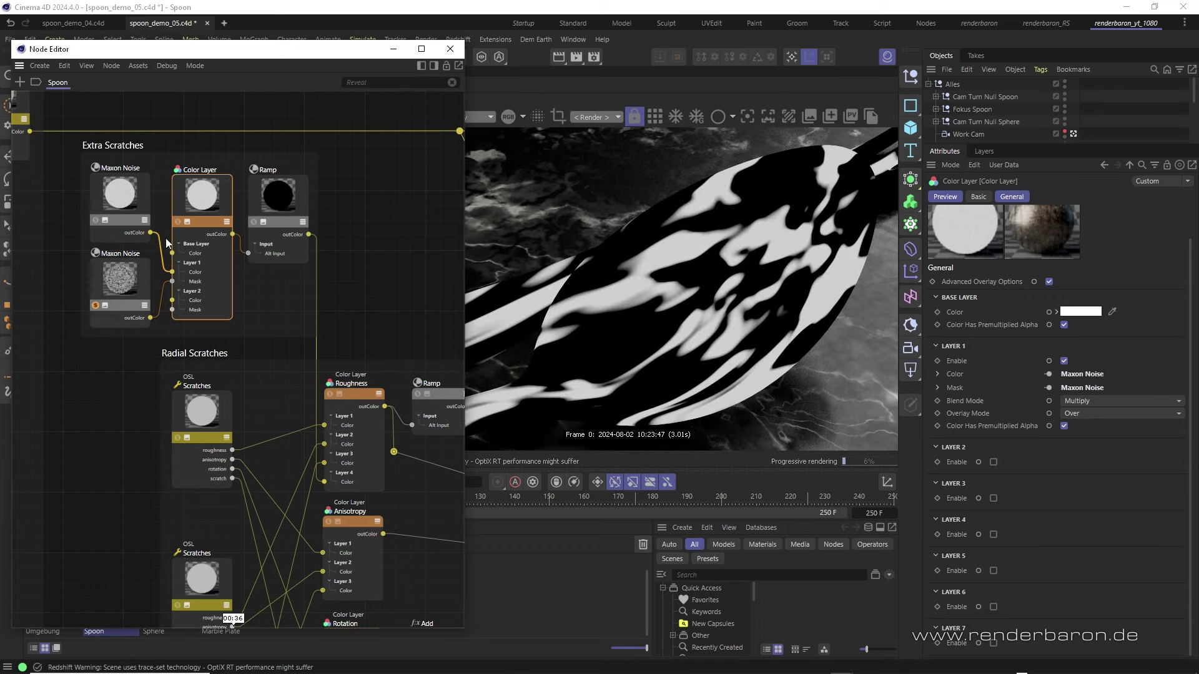
click(179, 221)
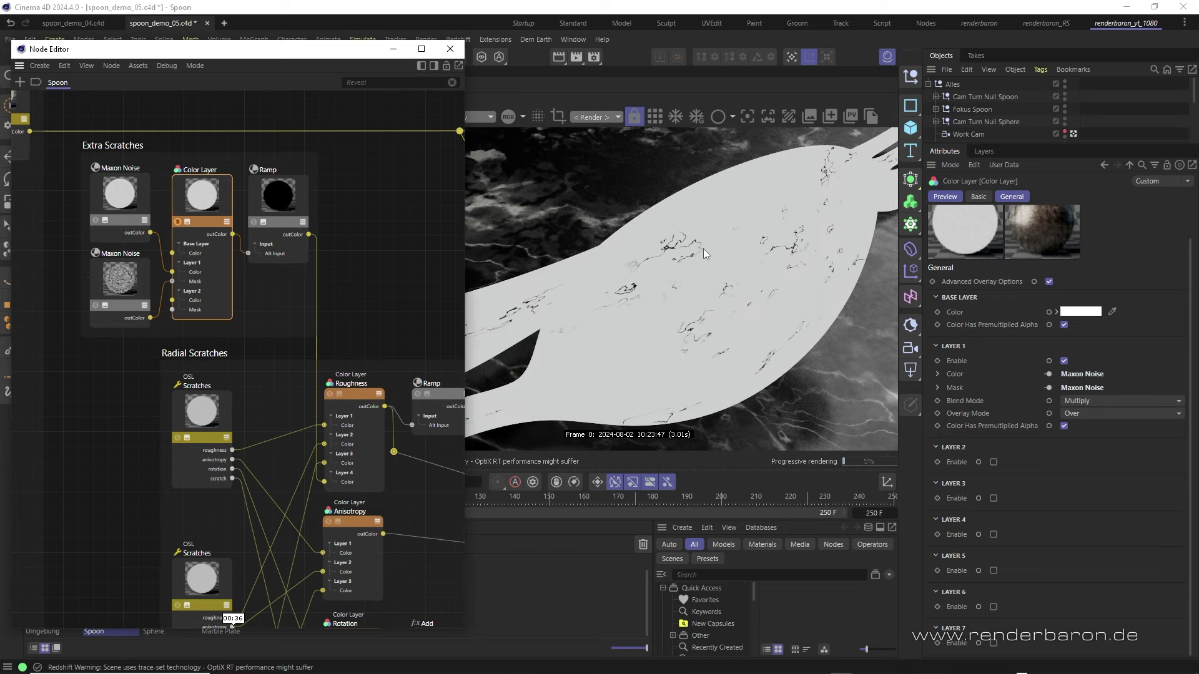
click(254, 222)
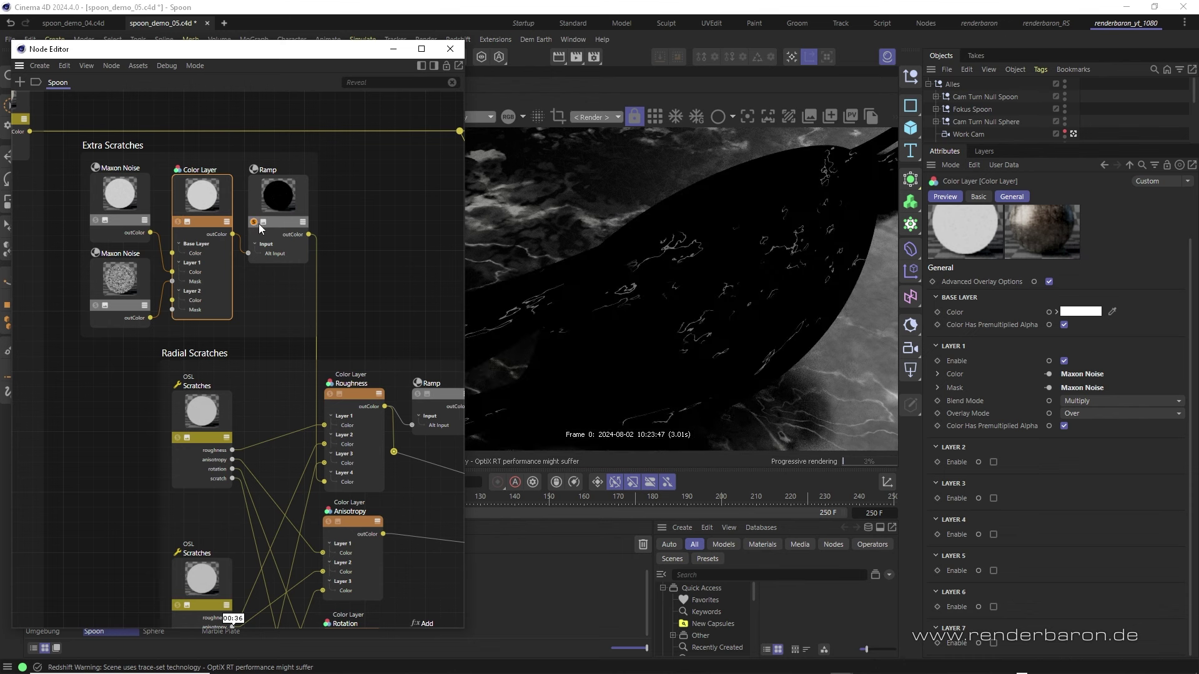
middle_drag(399, 492, 318, 343)
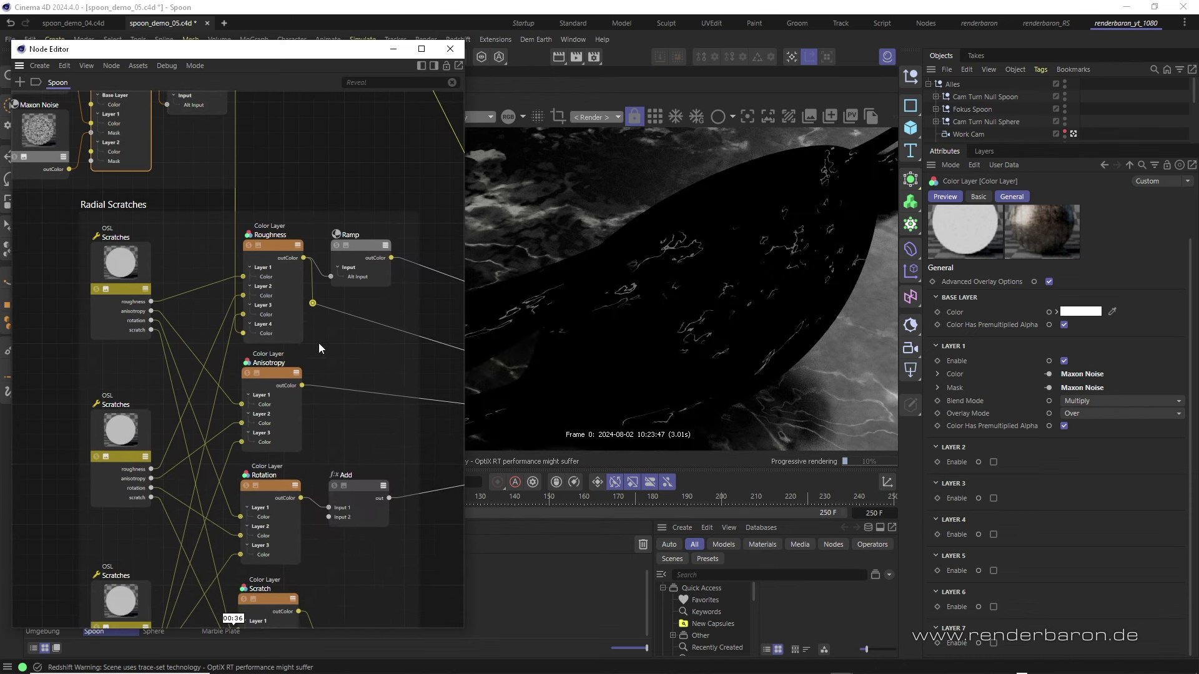
click(282, 306)
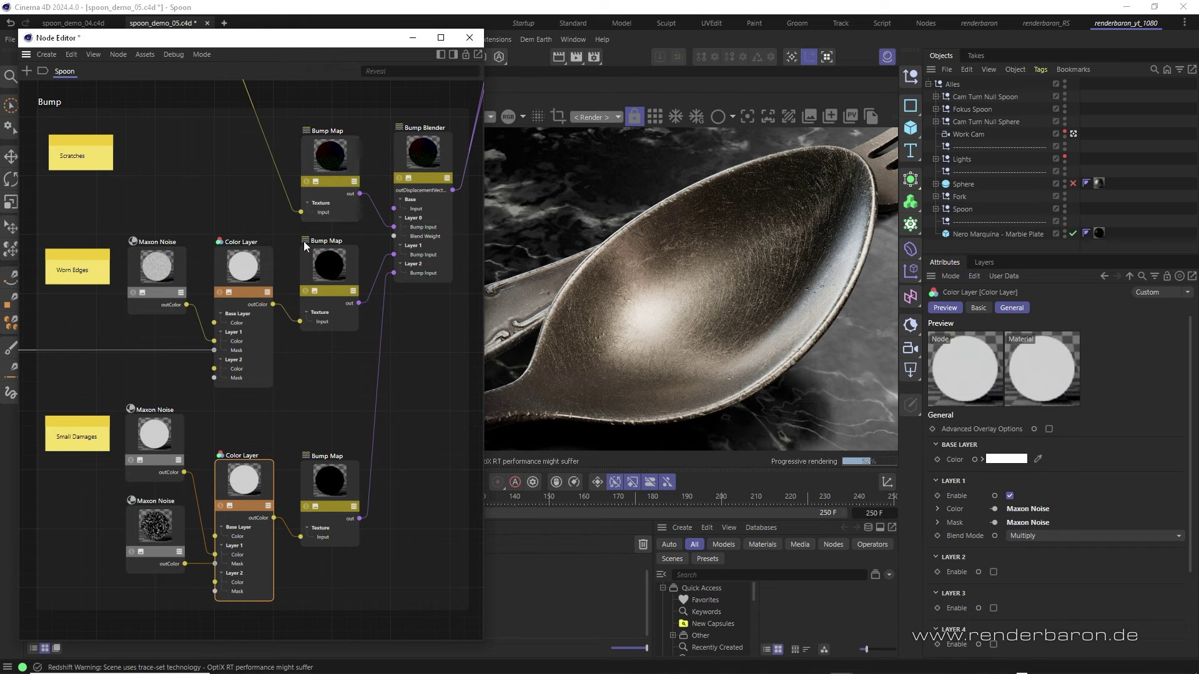
Preview the Worn Edges layer, then the Small Damages layer and its noise, on the spoon
click(426, 166)
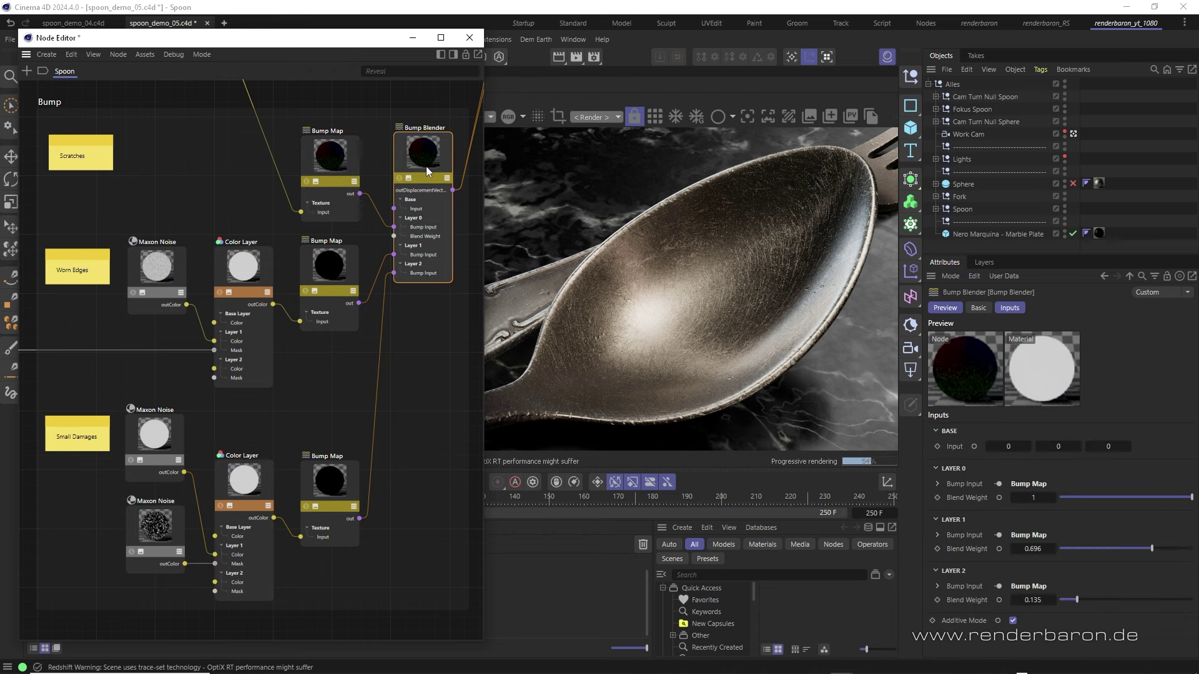
click(221, 293)
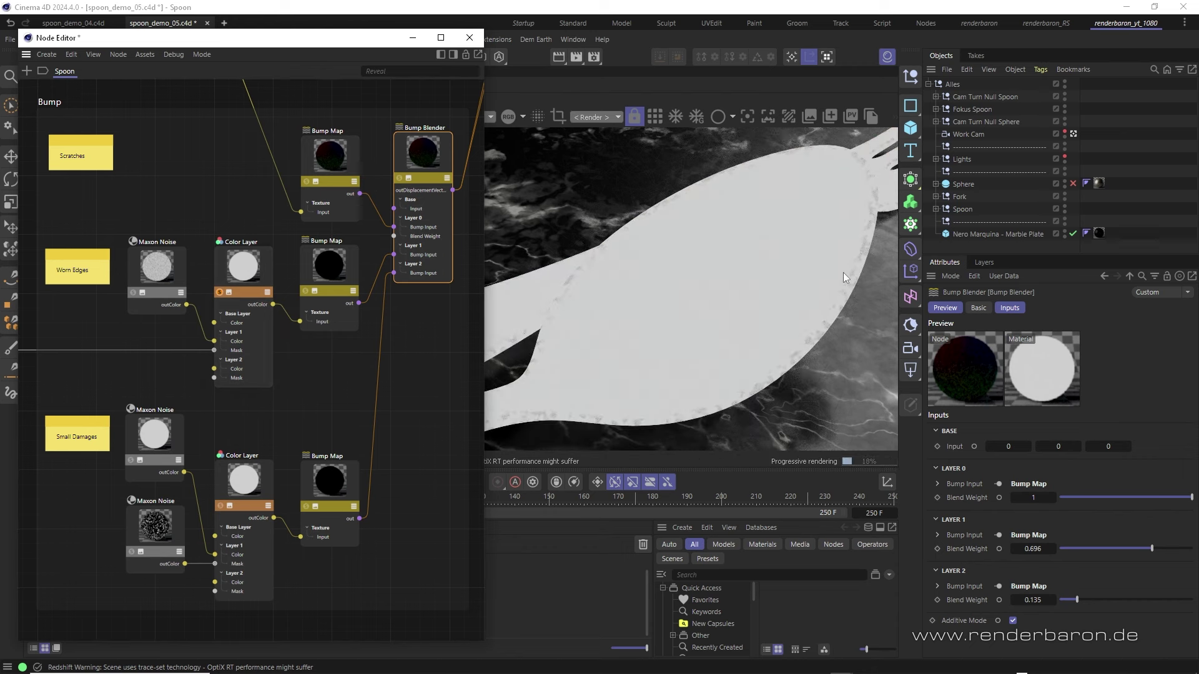
click(220, 506)
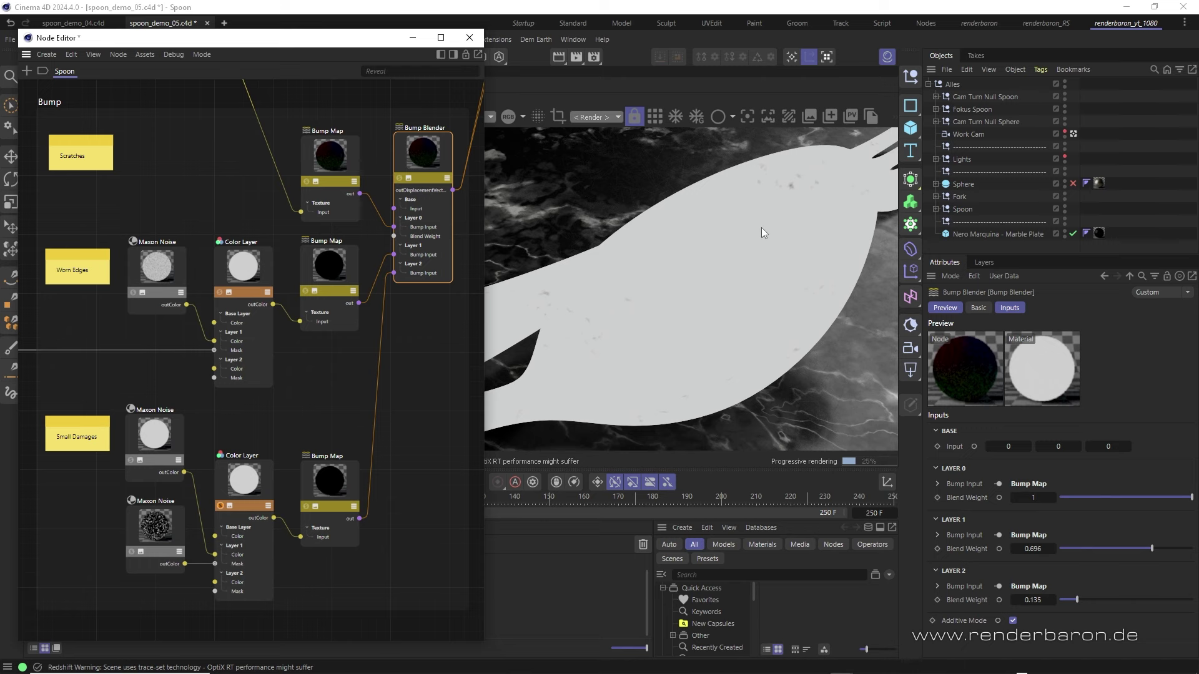
click(130, 552)
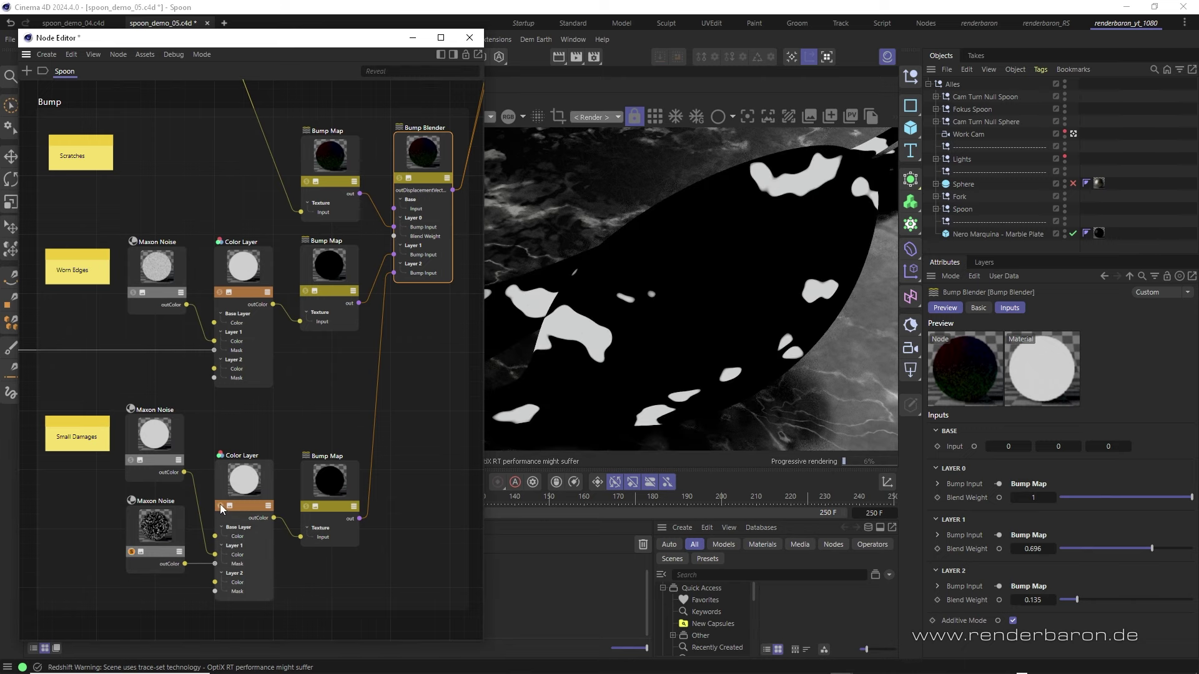
click(220, 504)
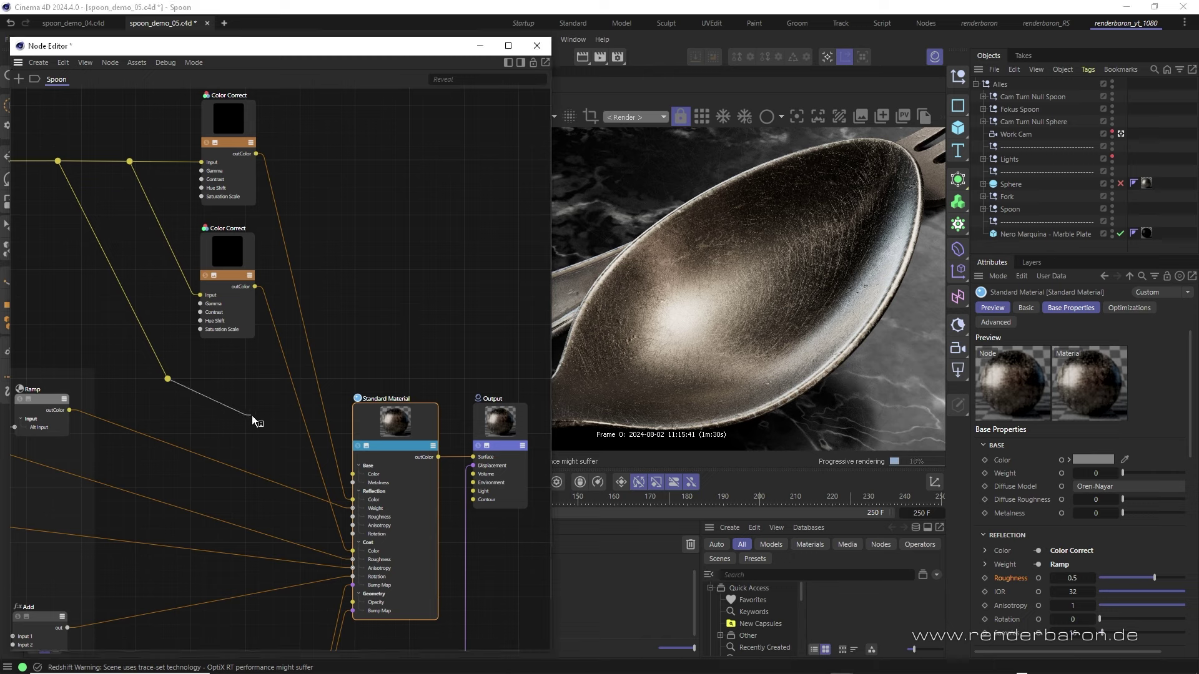
Connect UV Projection to the Spoon's Base Color at weight 0.15 with d'Eon Lambertian Spheres diffuse
drag(252, 415, 353, 474)
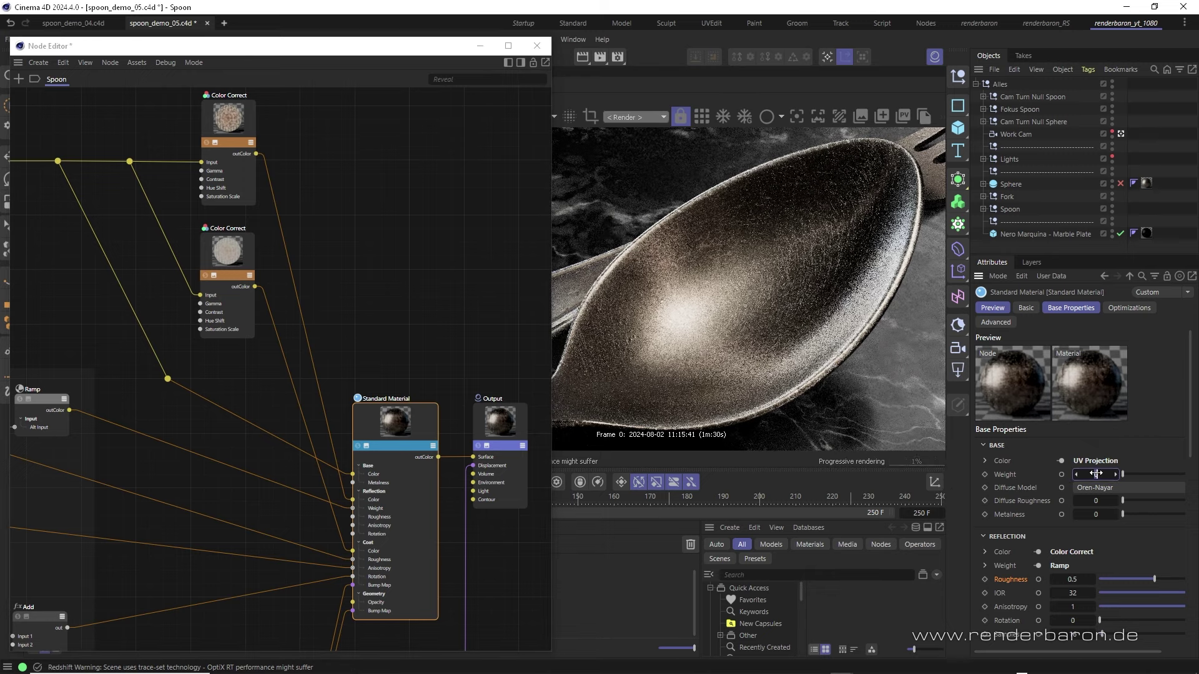
drag(1096, 474, 1103, 479)
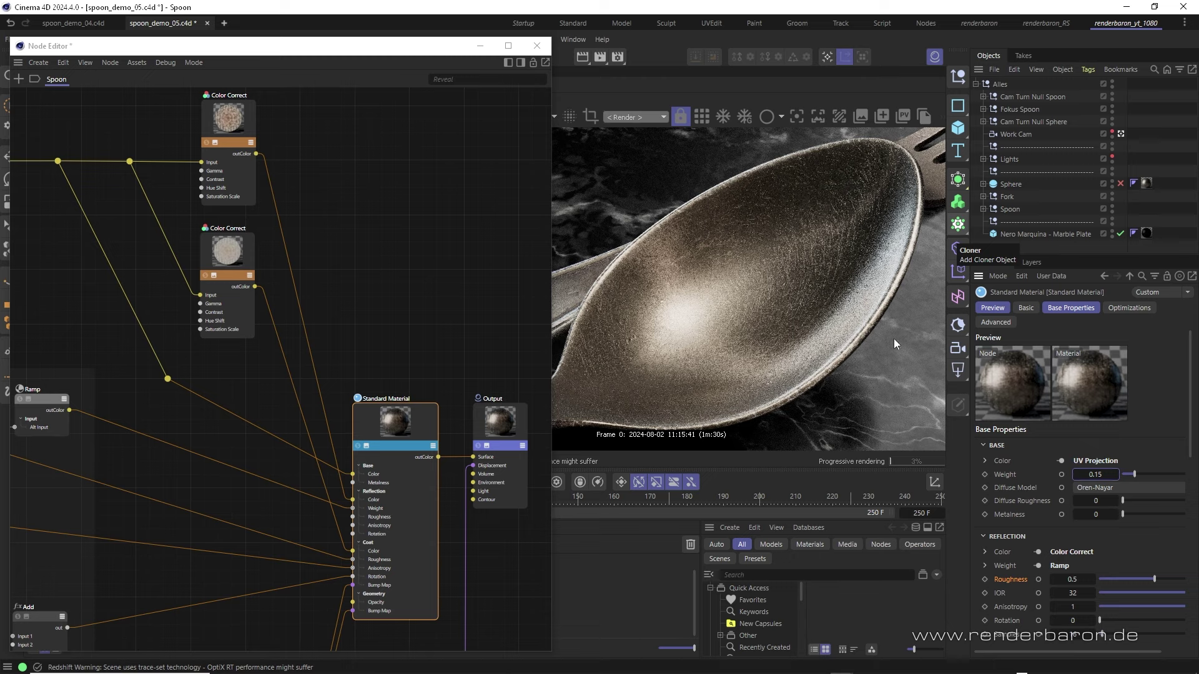
click(1102, 488)
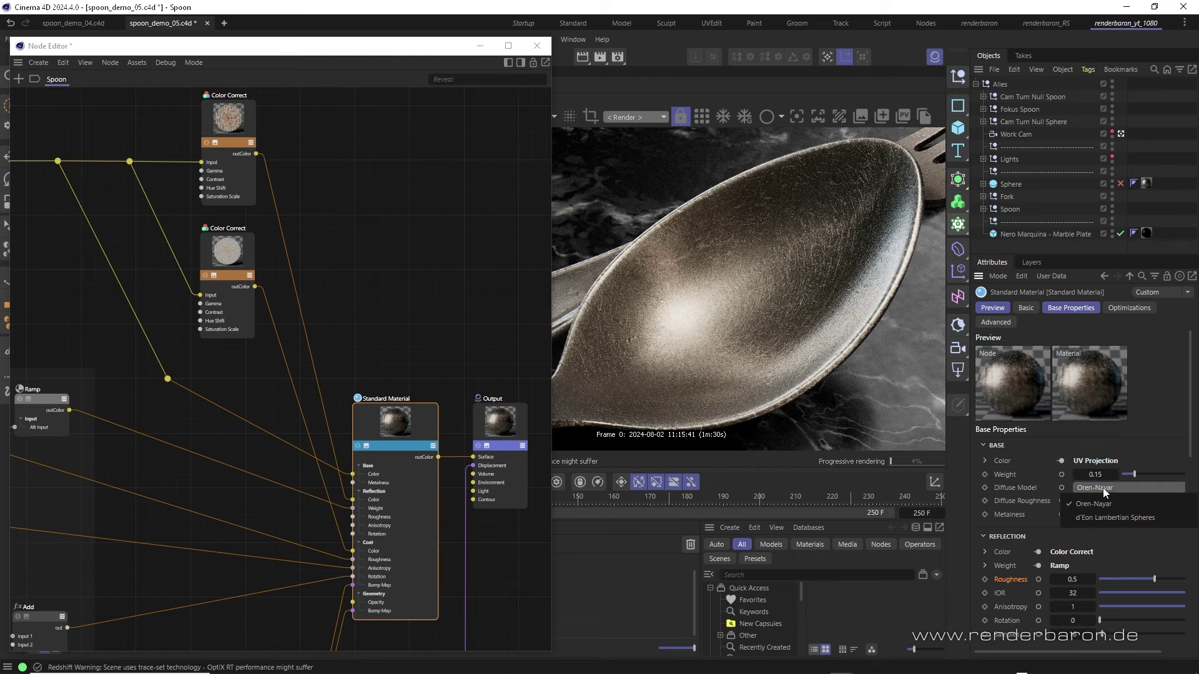
click(1127, 517)
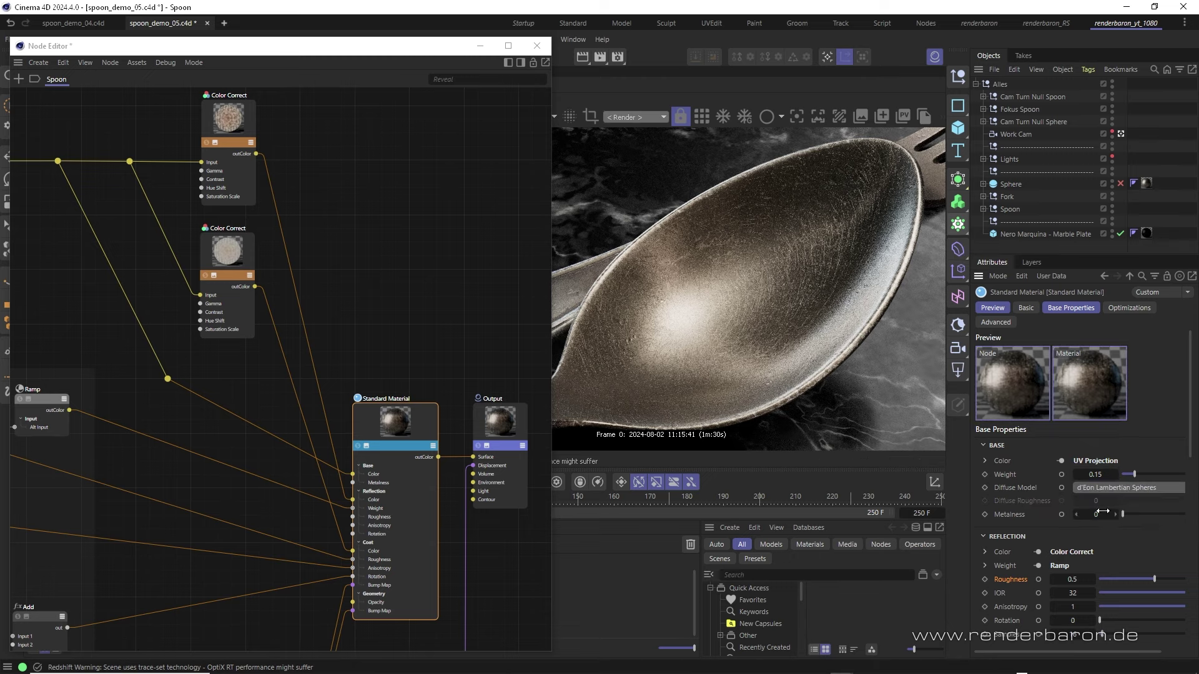